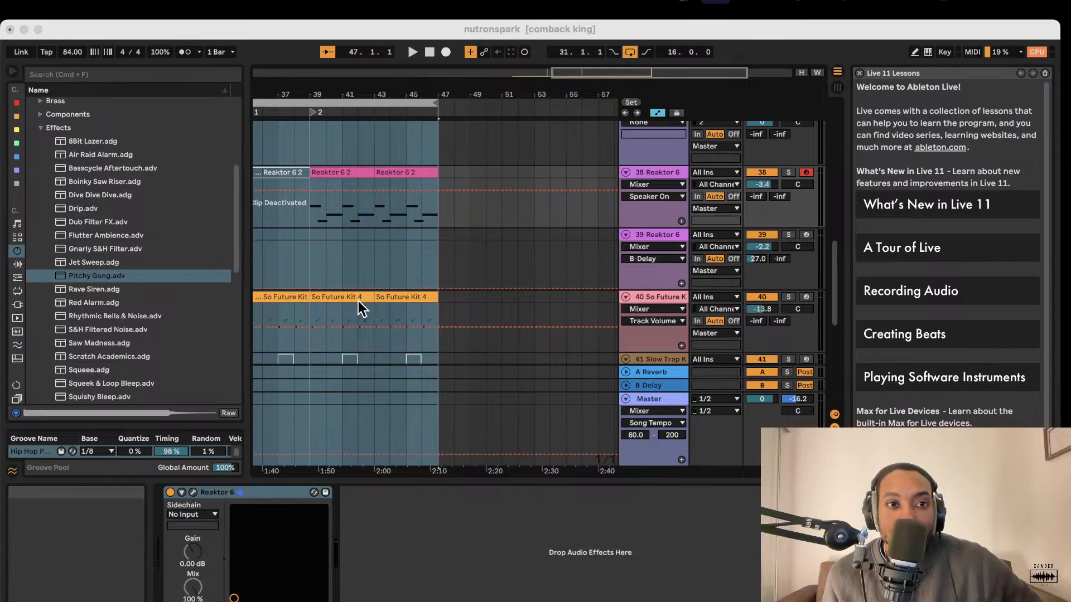
Select the whole arrangement and play back the looped section from bar 31.
key("super+a")
scroll(403, 227, "left", 5)
left_click(301, 111)
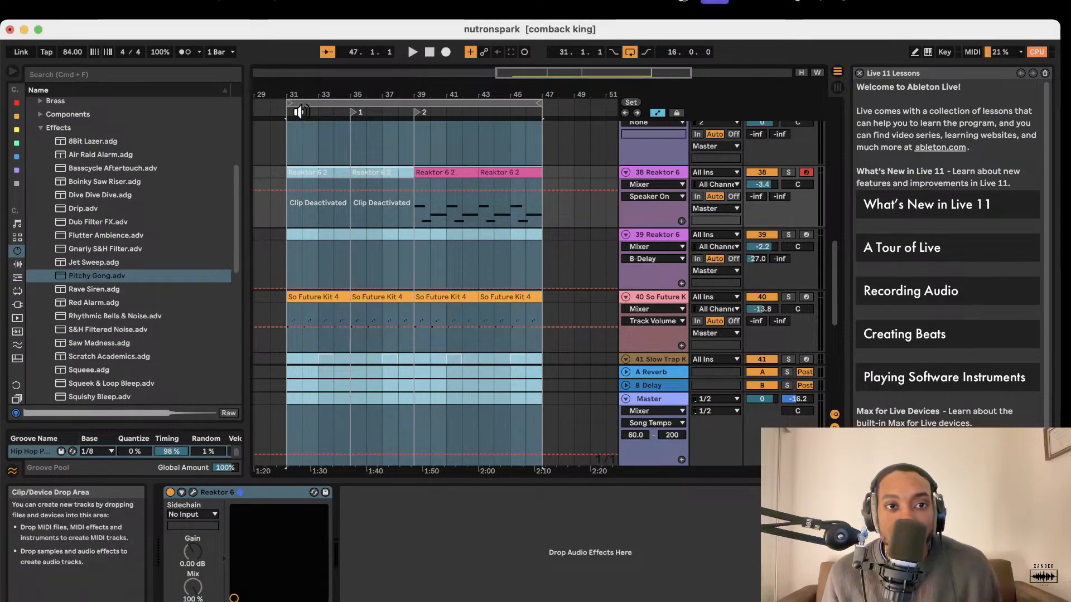
scroll(364, 176, "left", 5)
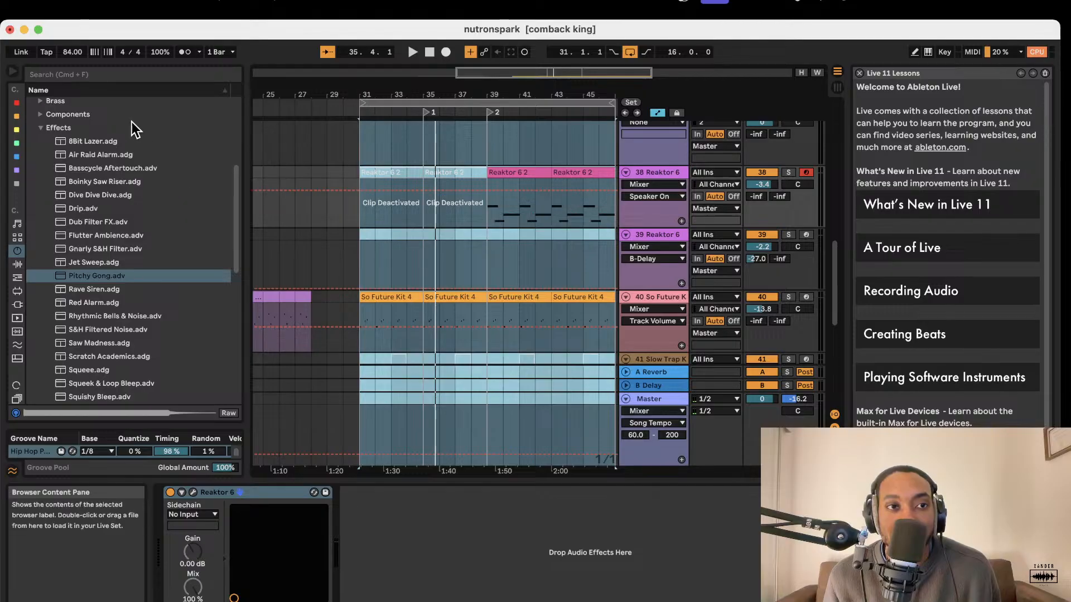
Search the instrument browser for "bass" and load the Analog synth onto a new MIDI track below Pitchy Gong.
scroll(502, 279, "down", 10)
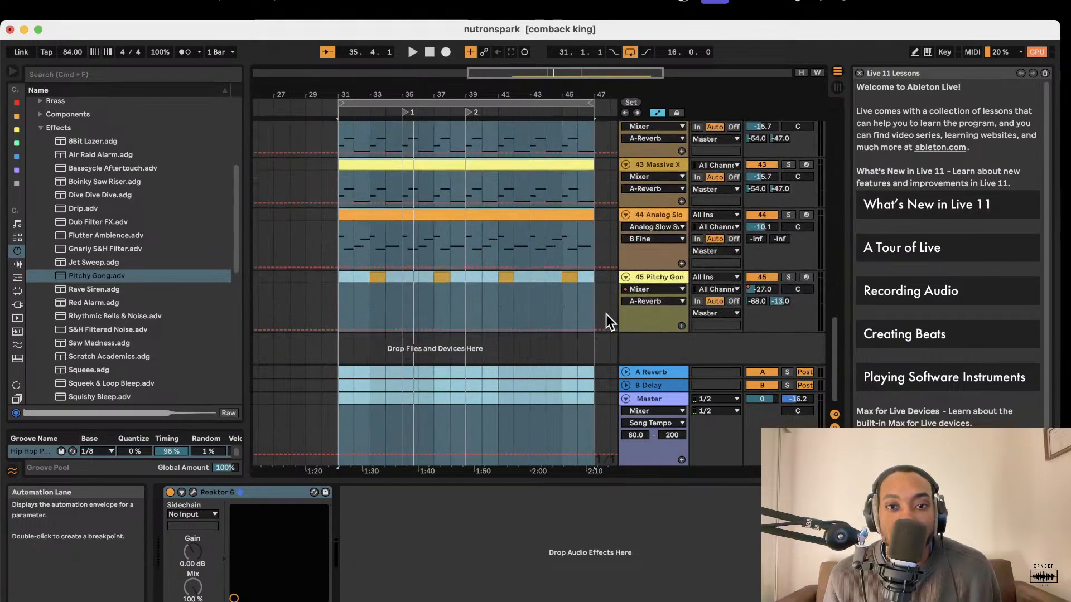
left_click(640, 341)
left_click(144, 73)
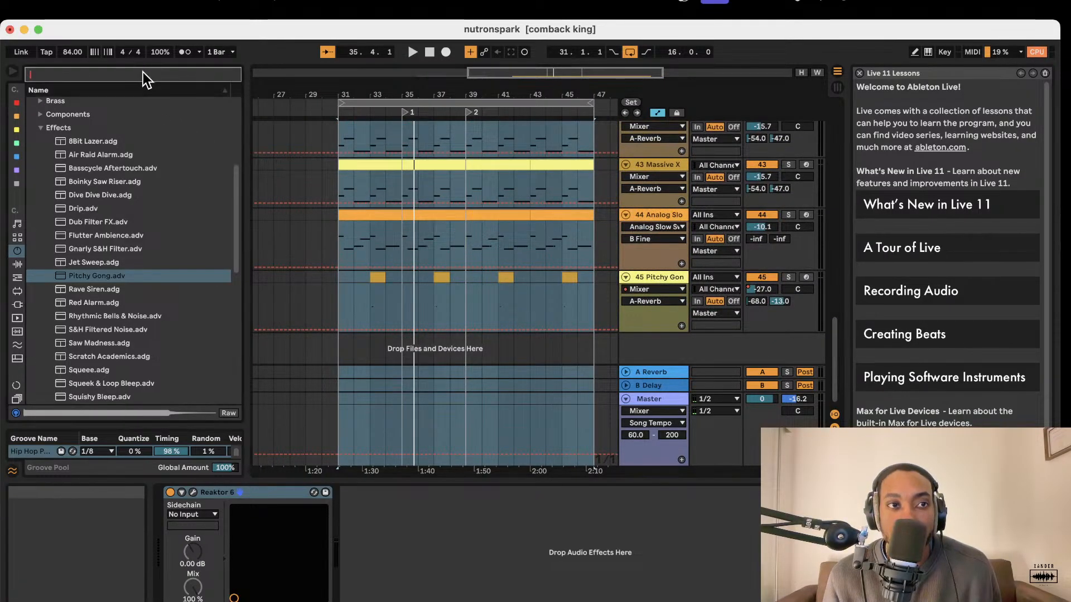
type("bass")
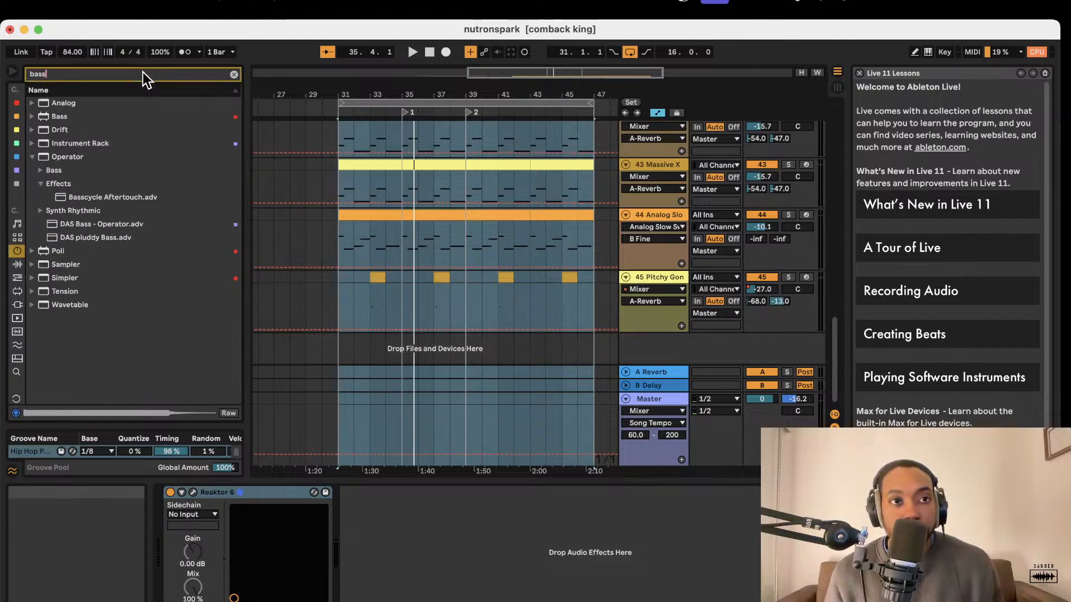
left_click(40, 106)
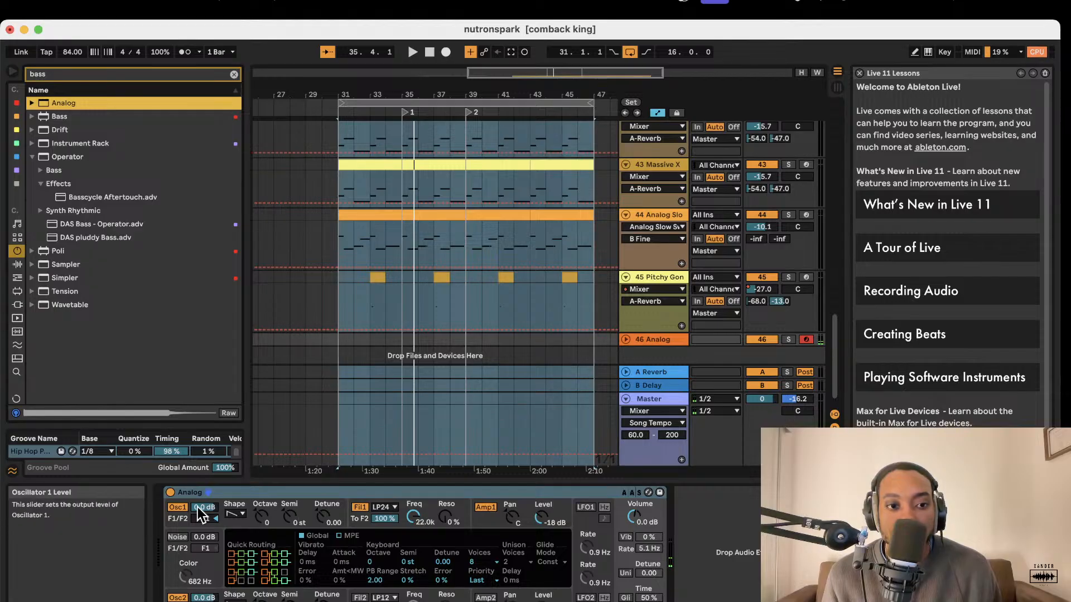
Set Oscillator 1's level to 9.5 dB and its octave to 1 in the Analog synth.
left_click(181, 509)
left_click_drag(260, 516, 260, 536)
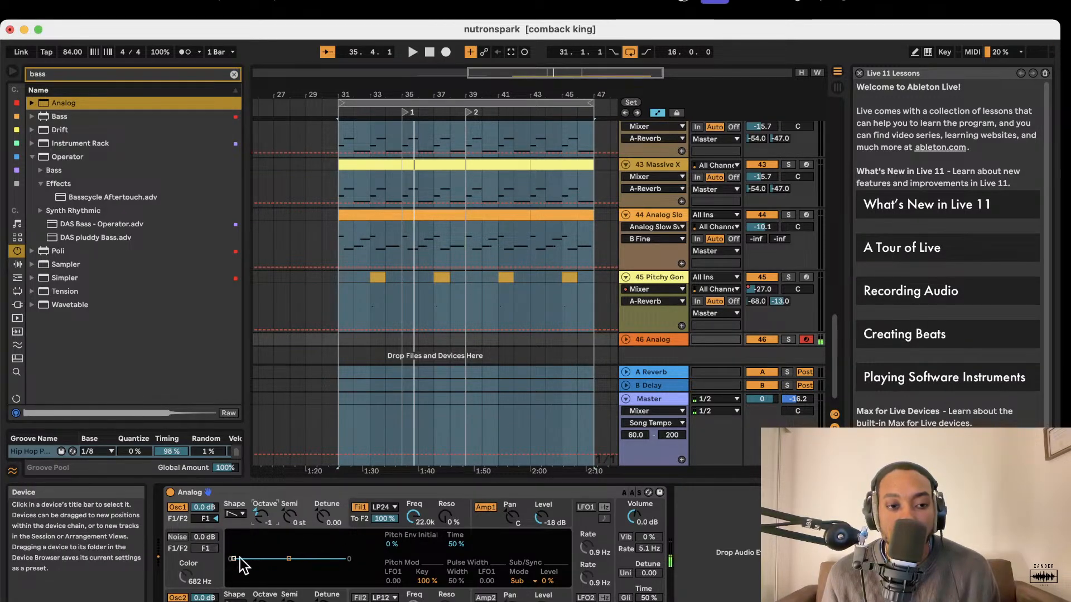
mouse_move(233, 559)
left_mouse_down()
mouse_move(233, 572)
mouse_move(234, 559)
left_mouse_up()
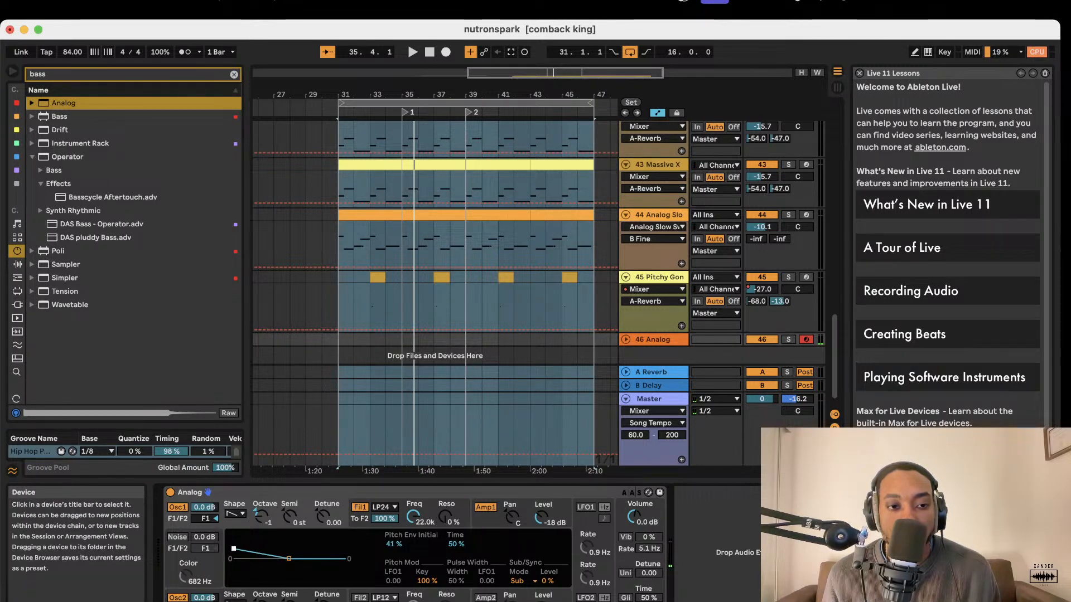
left_click_drag(205, 508, 204, 486)
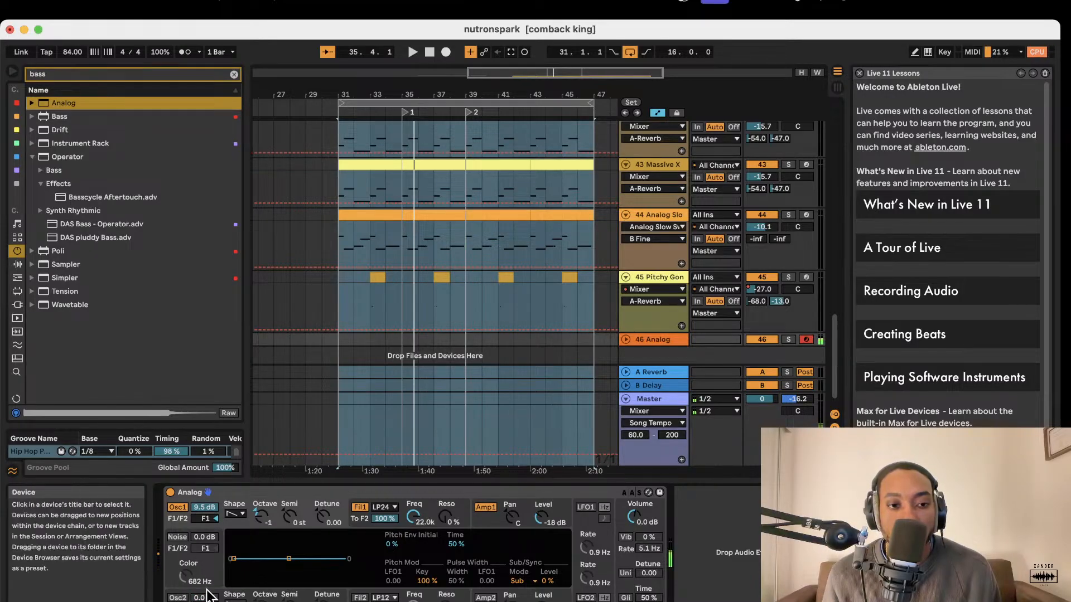
left_click(264, 526)
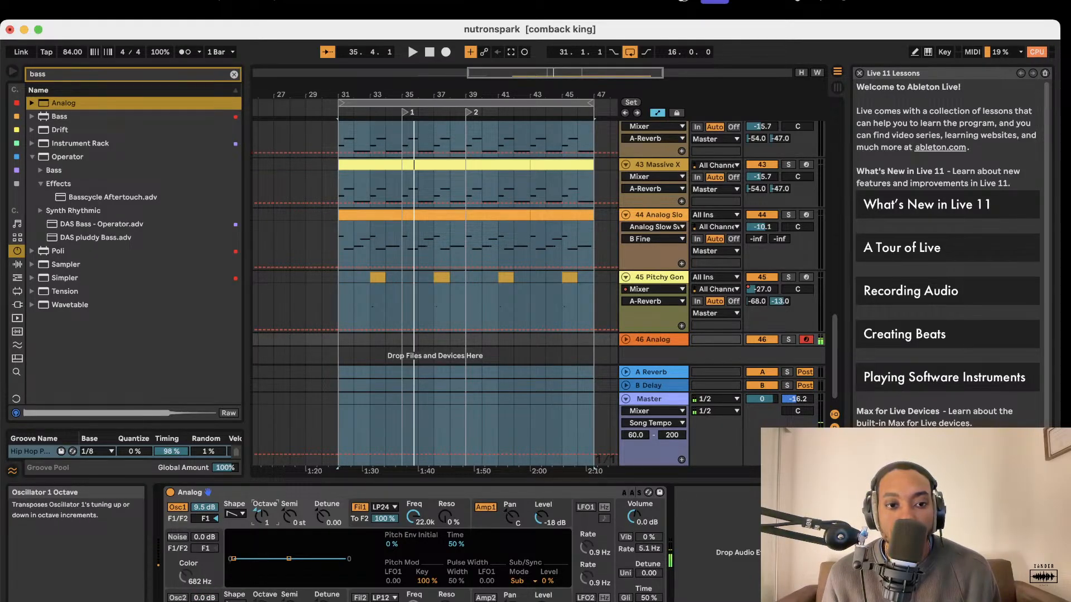
Unfold the new Analog track and set its volume to -7.3 dB.
left_click(626, 340)
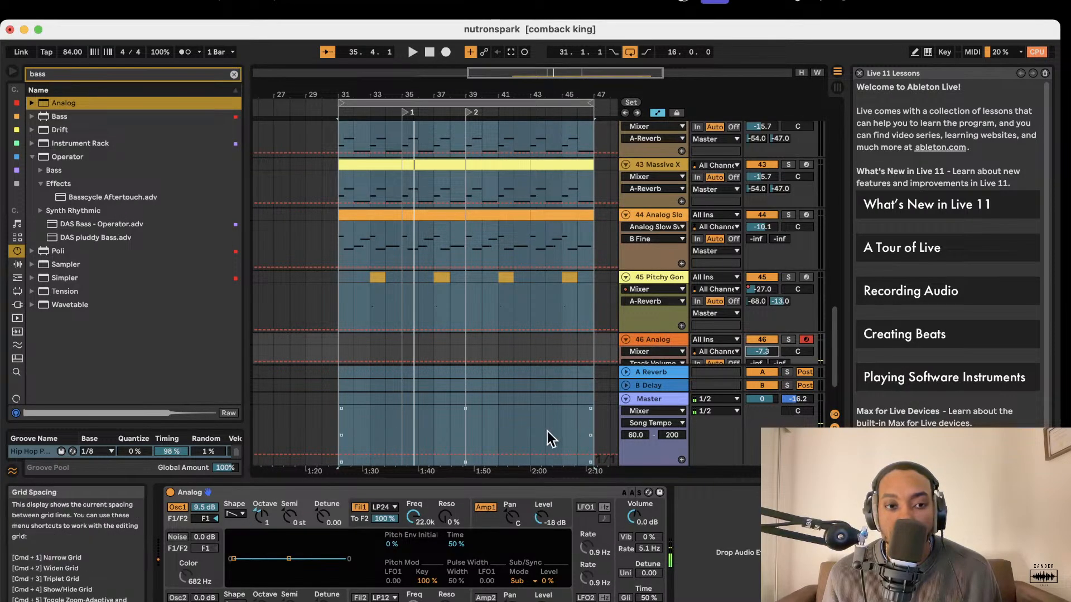
scroll(494, 403, "down", 2)
scroll(494, 403, "down", 2)
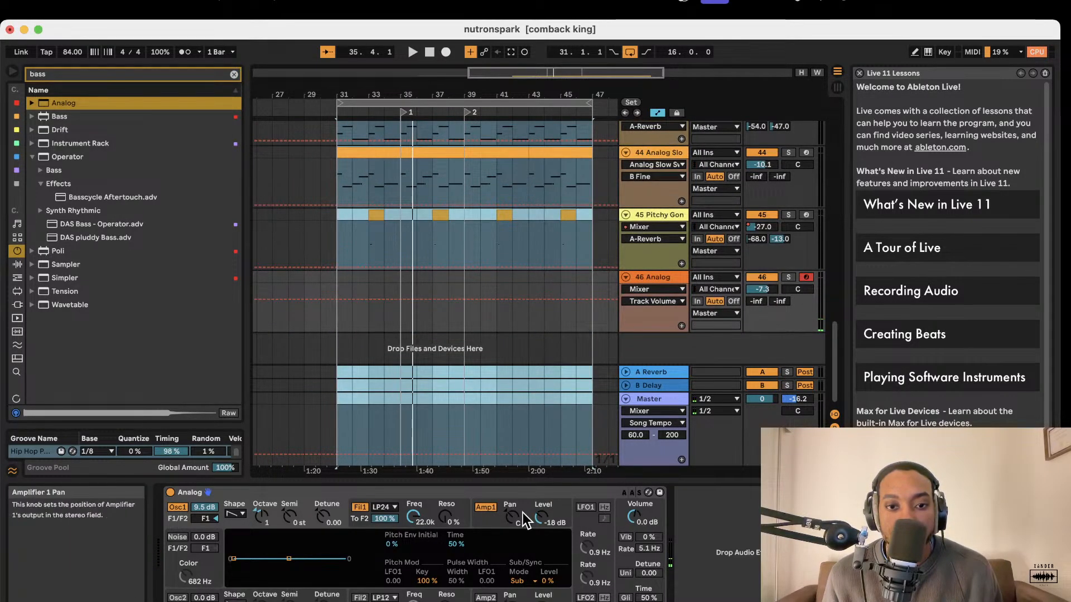
Set Filter 1's cutoff to 3.2 kHz and tune Oscillator 1 to -12 semitones and octave -1.
left_click(415, 520)
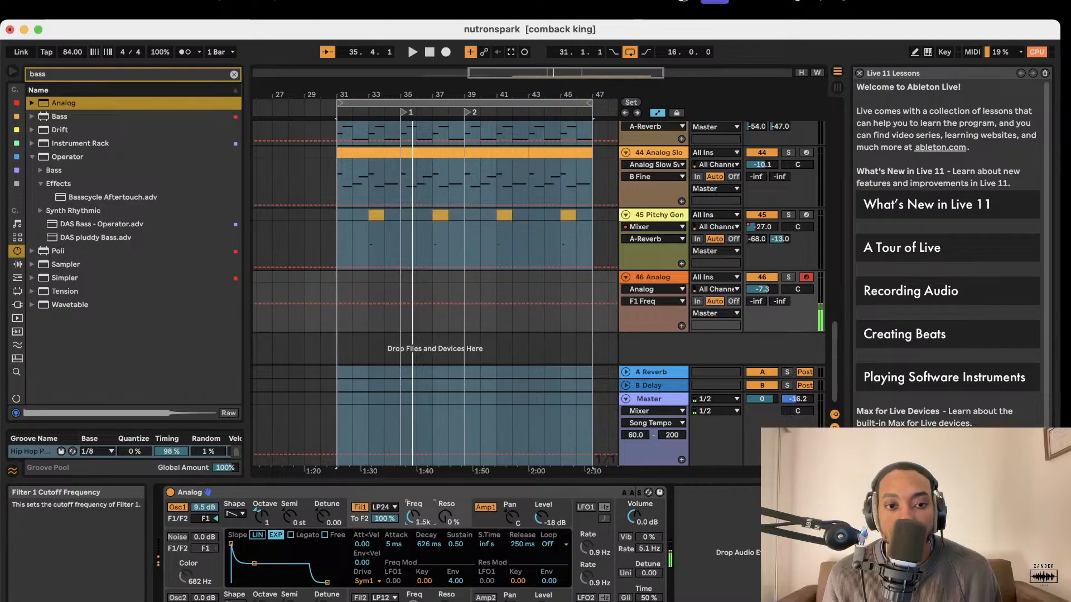
left_click_drag(289, 518, 288, 549)
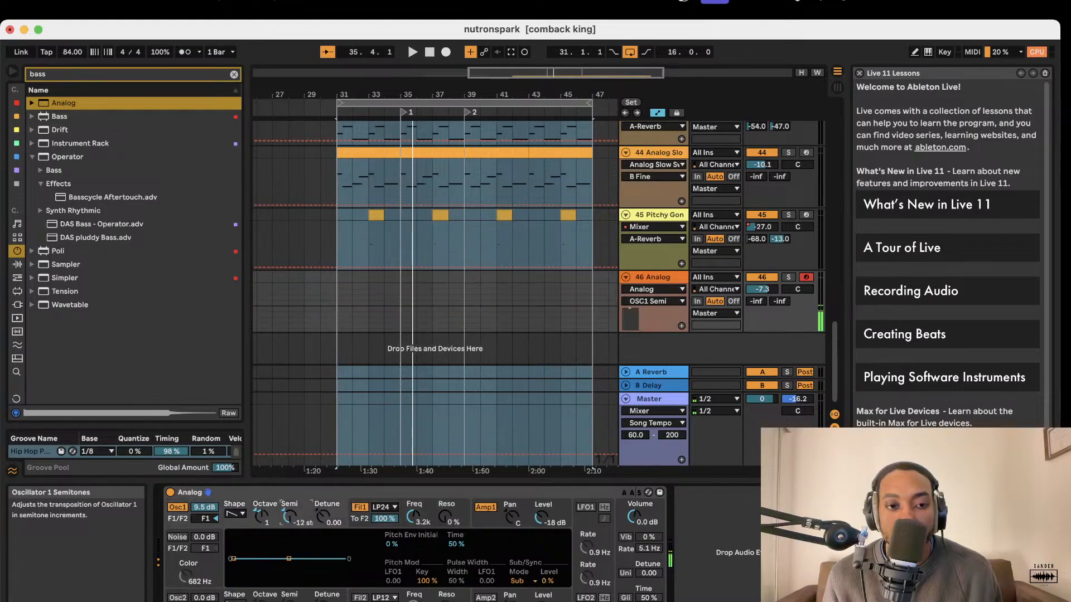
left_click(261, 517)
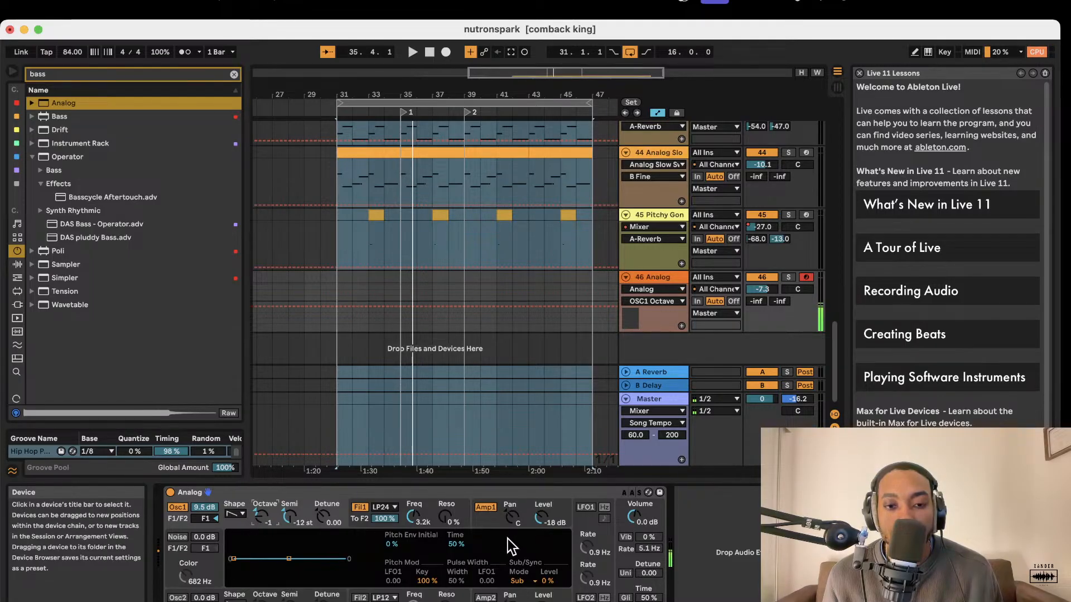
Turn on LFO 1 with a rate of 2.8 Hz and a triangle (Tri) wave.
left_click(604, 508)
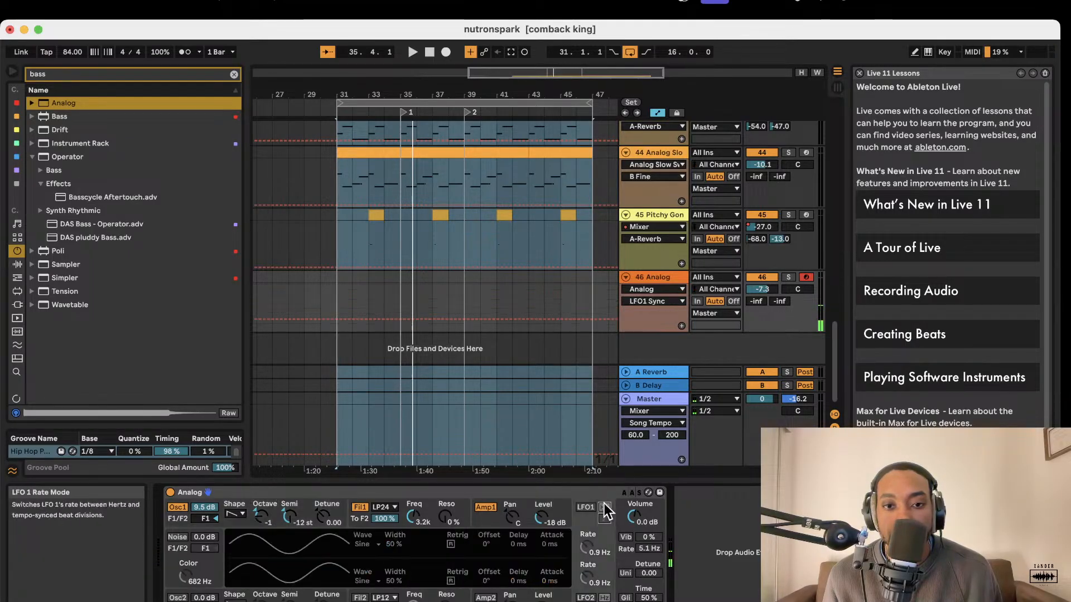
left_click(591, 509)
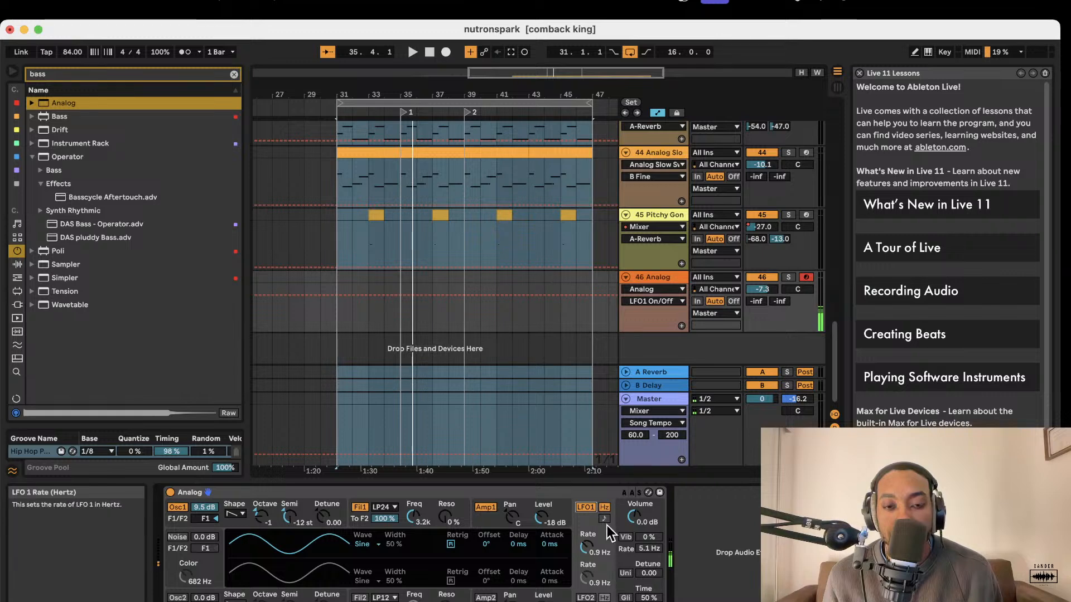
left_click_drag(604, 531, 587, 553)
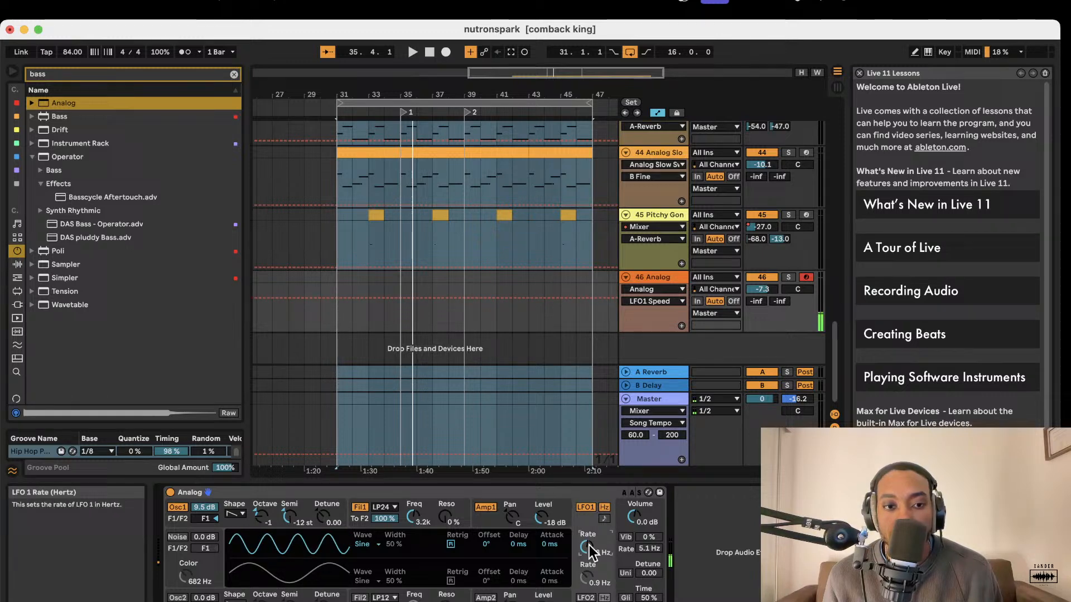
left_click(365, 544)
left_click(368, 566)
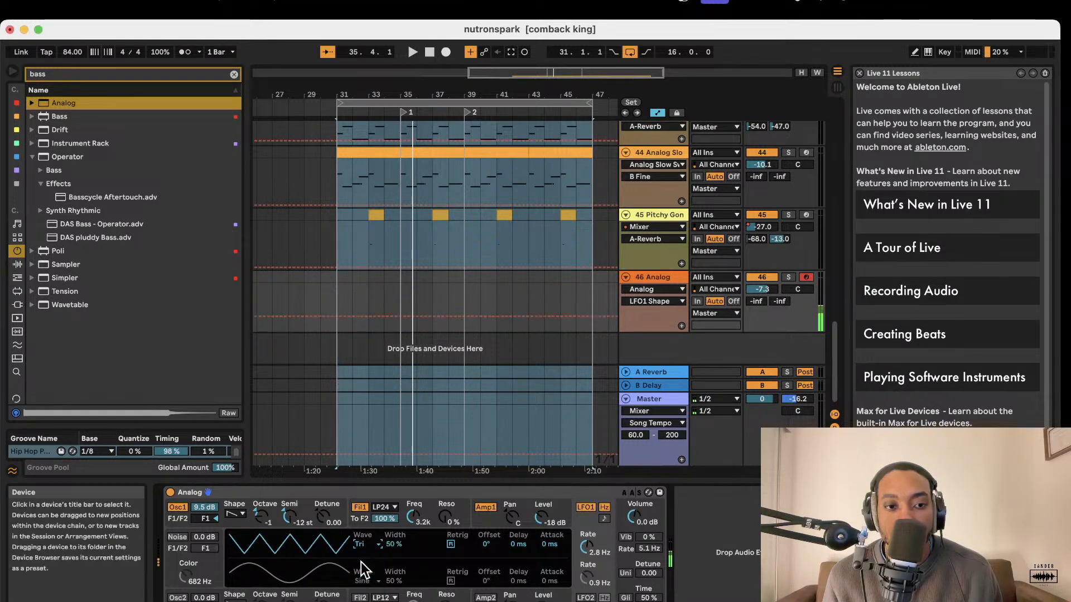
Try the noise generator, and turn on Oscillator 2 with a chosen waveform shape and octave.
left_click(184, 539)
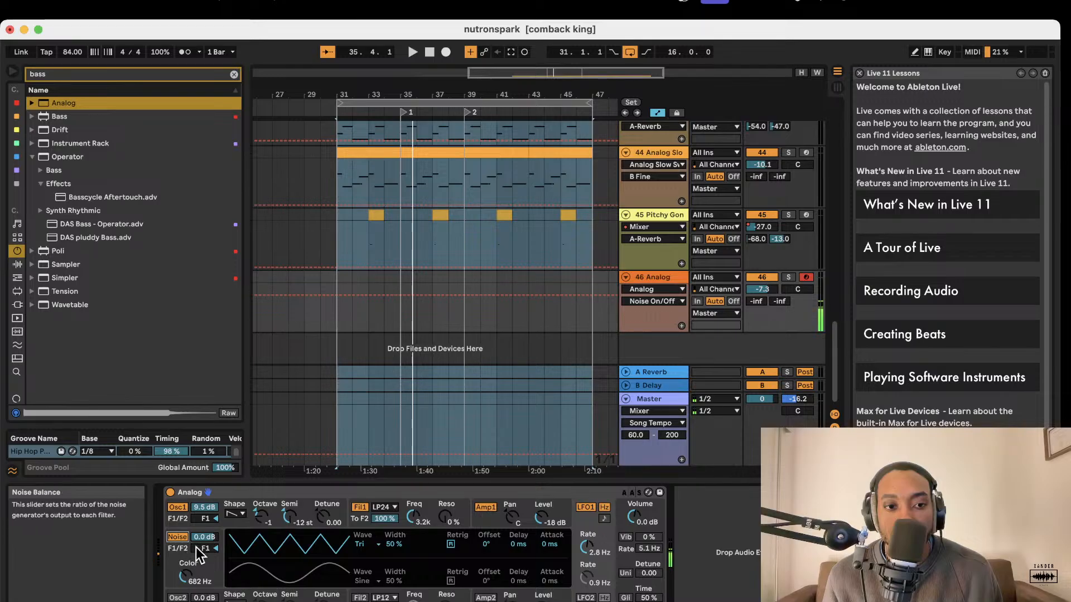
left_click(179, 537)
left_click(178, 598)
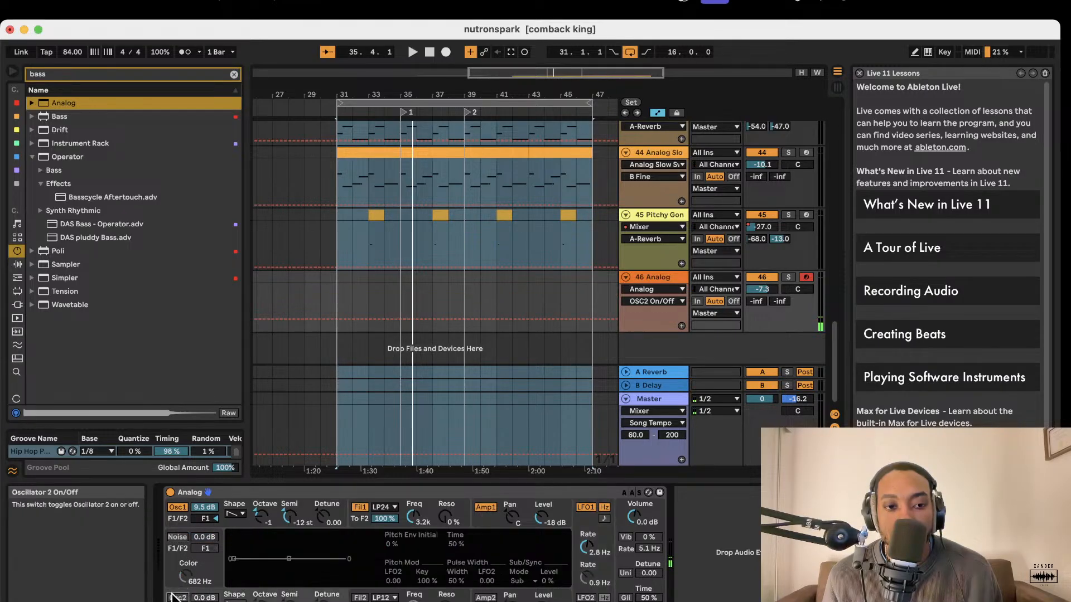
left_click_drag(204, 595, 204, 594)
left_click(235, 601)
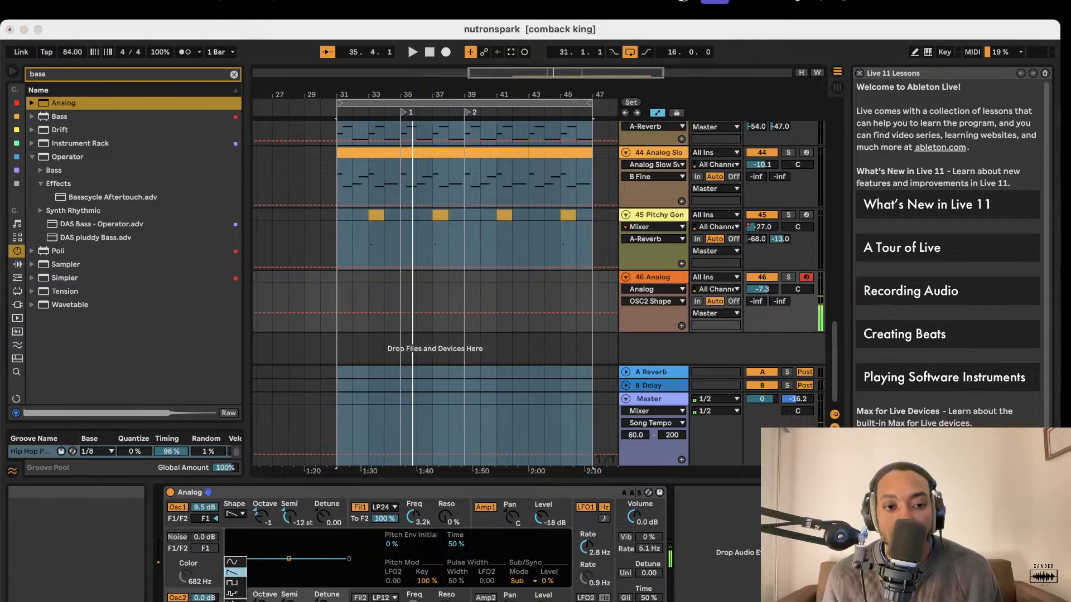
left_click(240, 574)
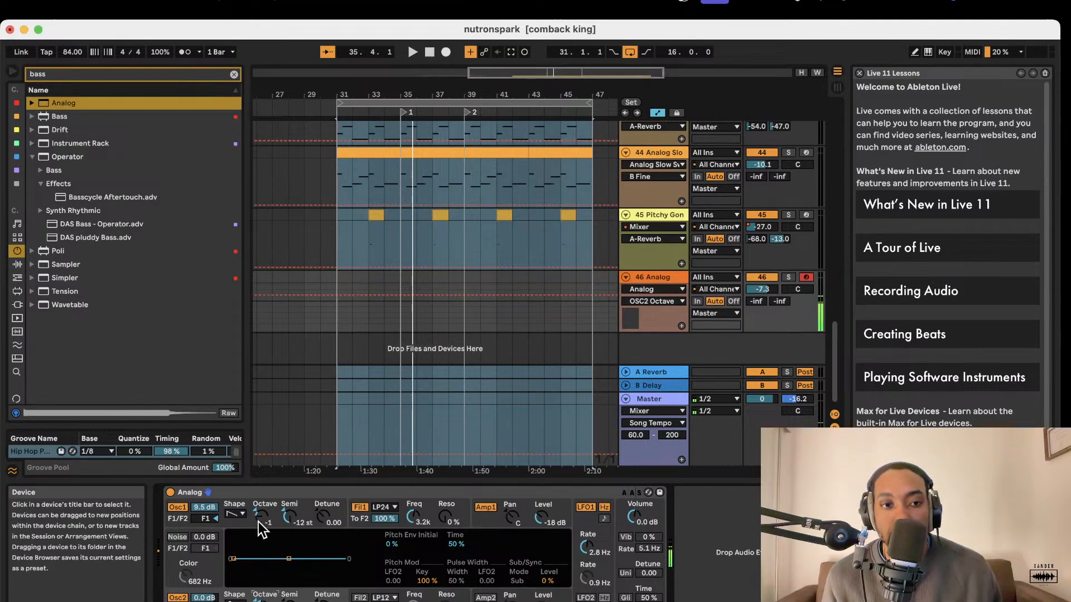
Set Oscillator 1's octave to 0 and audition the sine shape before settling on the rectangle waveform.
left_click_drag(260, 518, 260, 518)
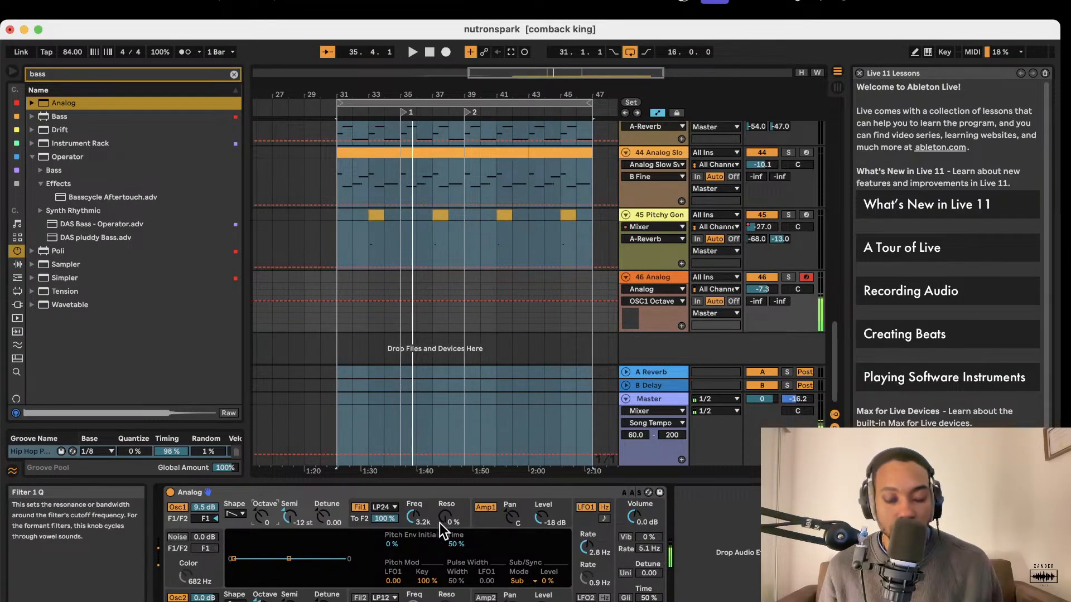
left_click(241, 514)
left_click(239, 525)
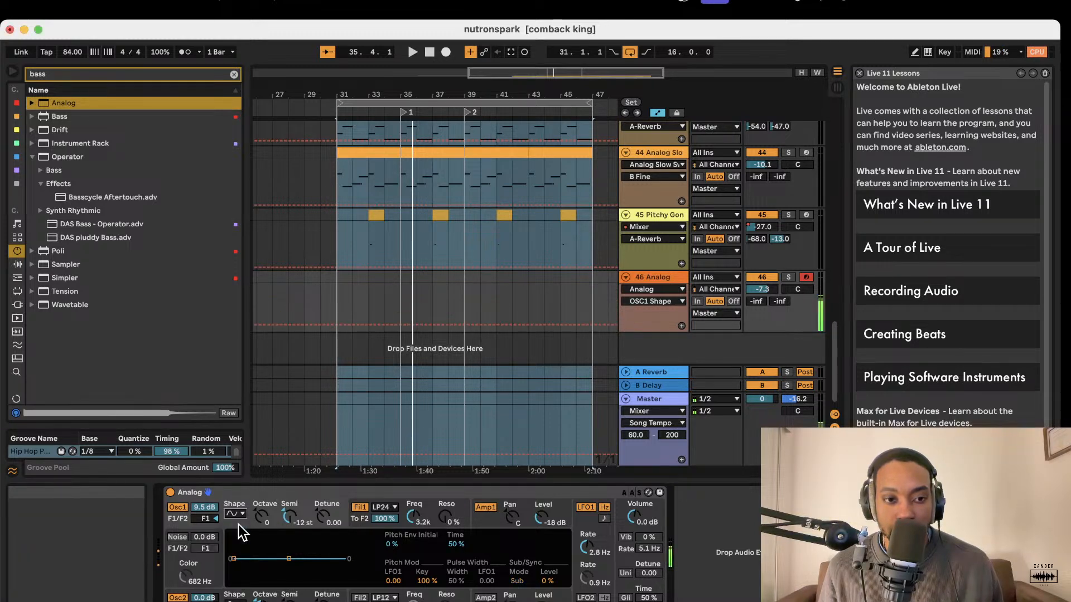
left_click(238, 515)
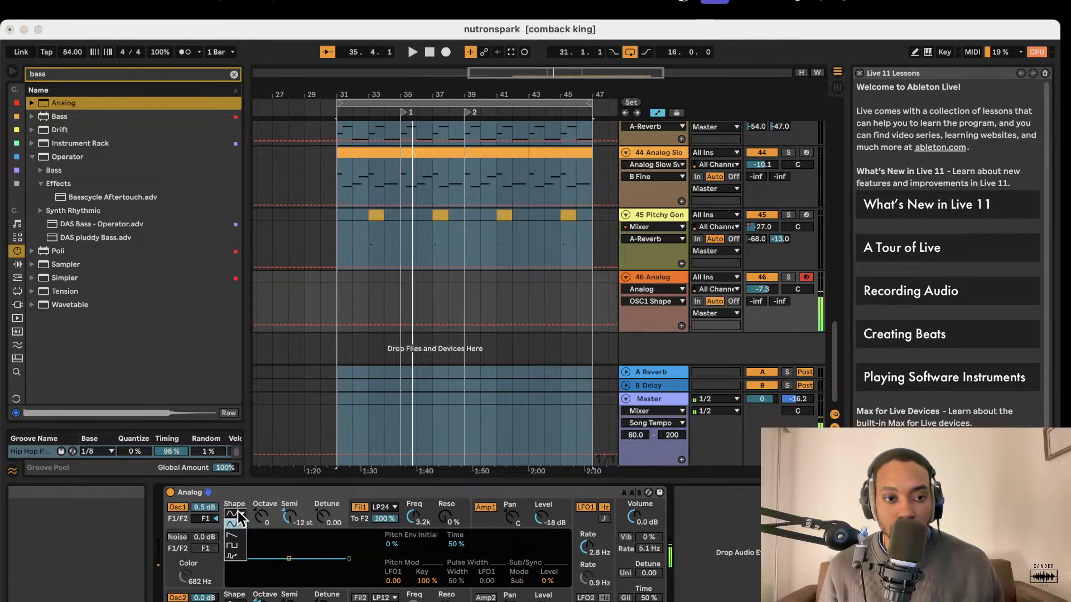
left_click(237, 543)
left_click(237, 514)
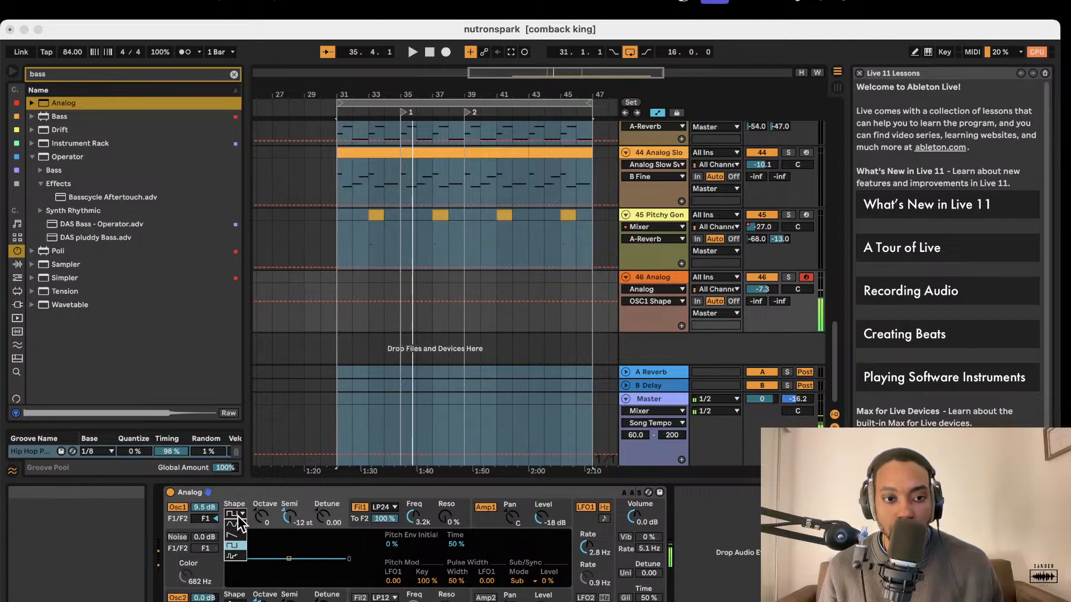
left_click(288, 494)
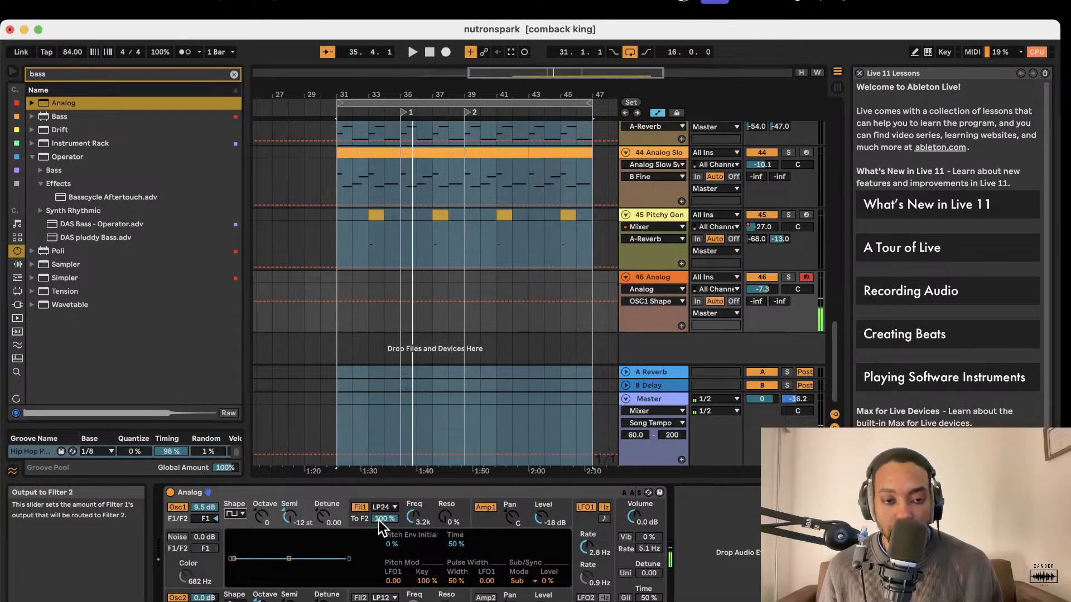
Set Filter 1's output to Filter 2 to 0% and Amplifier 1's level to -28 dB.
left_click_drag(379, 521, 379, 580)
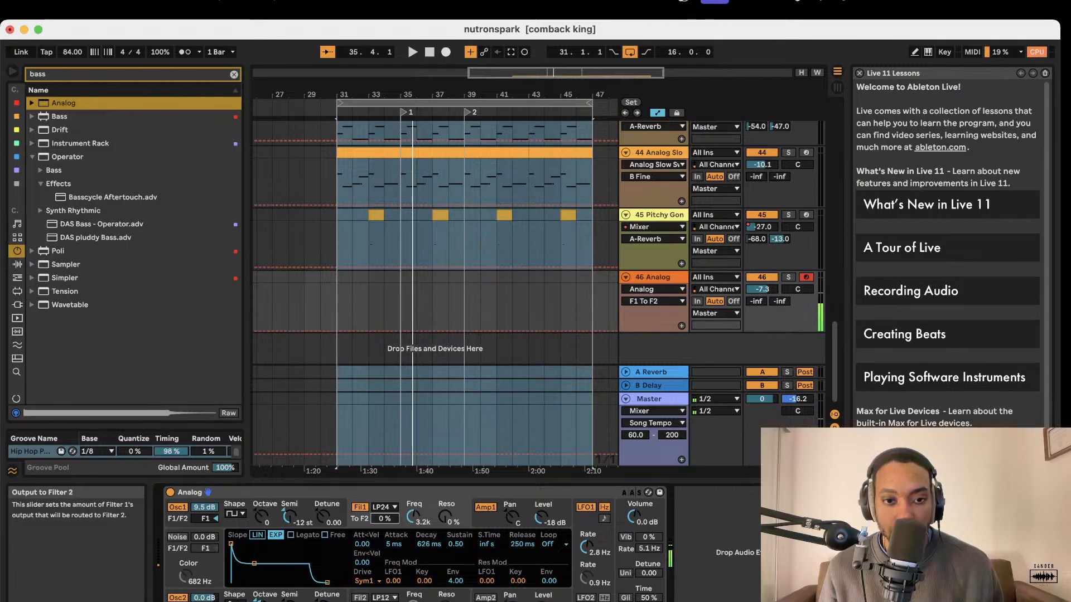
left_click(487, 509)
left_click(488, 508)
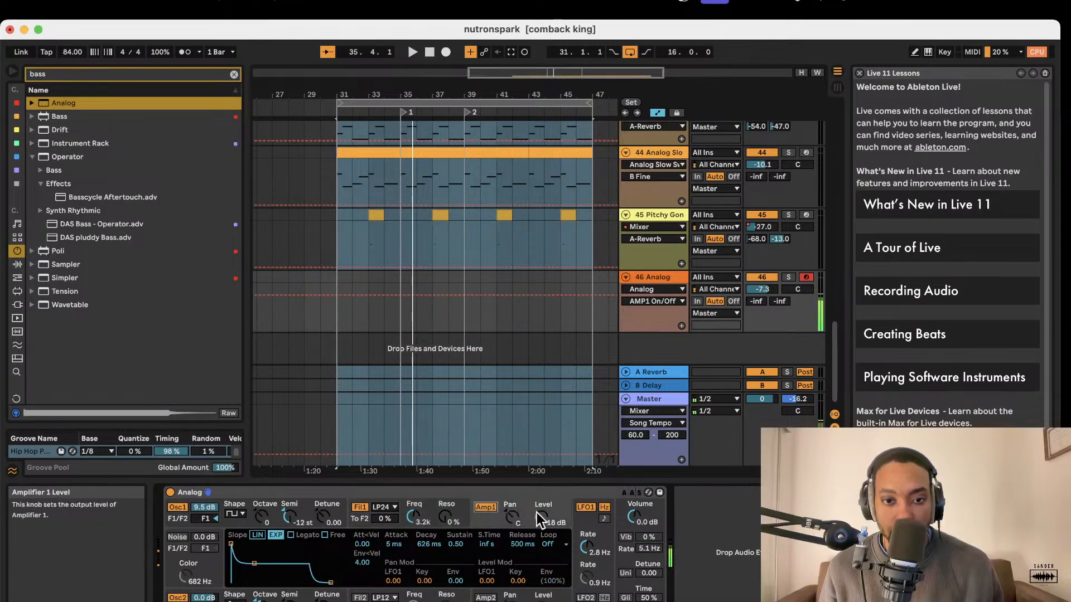
left_click_drag(541, 517, 541, 530)
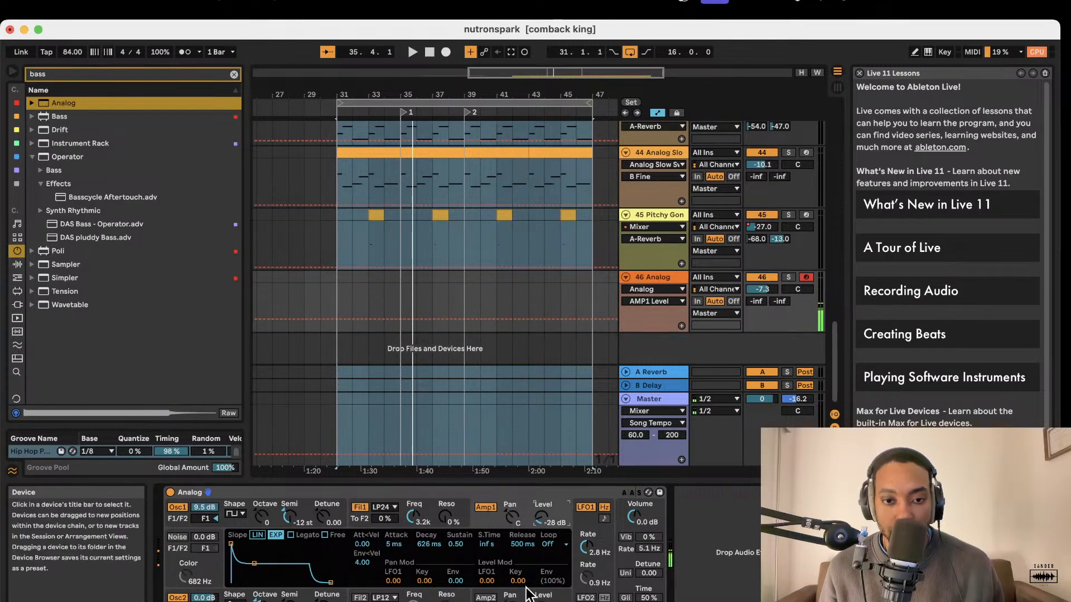
Switch on Filter 2 and adjust its cutoff and resonance, along with Amplifier 2's level and pan.
left_click(542, 601)
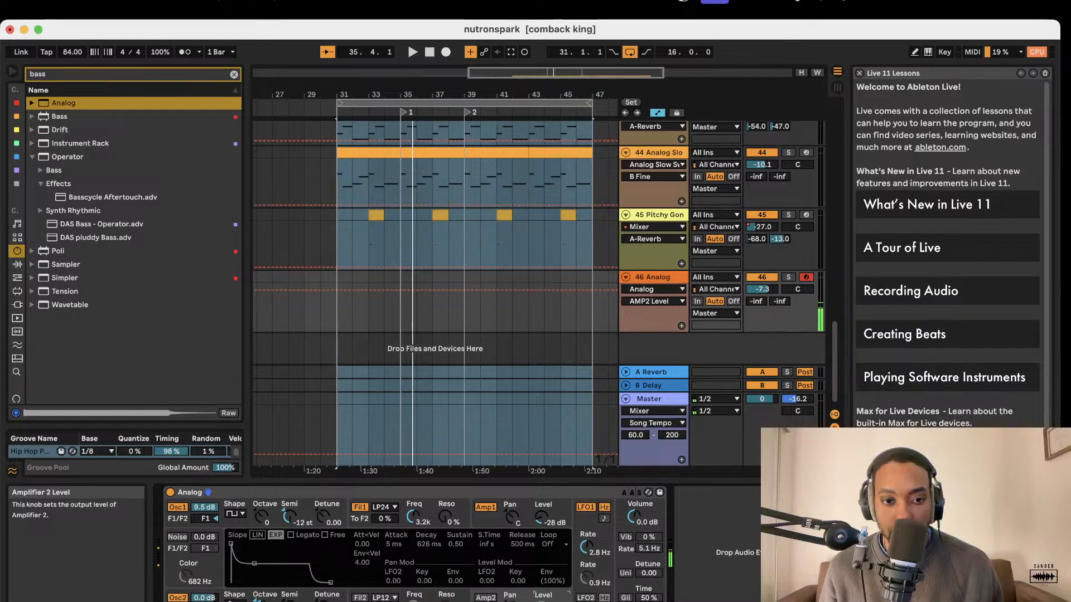
left_click(359, 597)
left_click(406, 595)
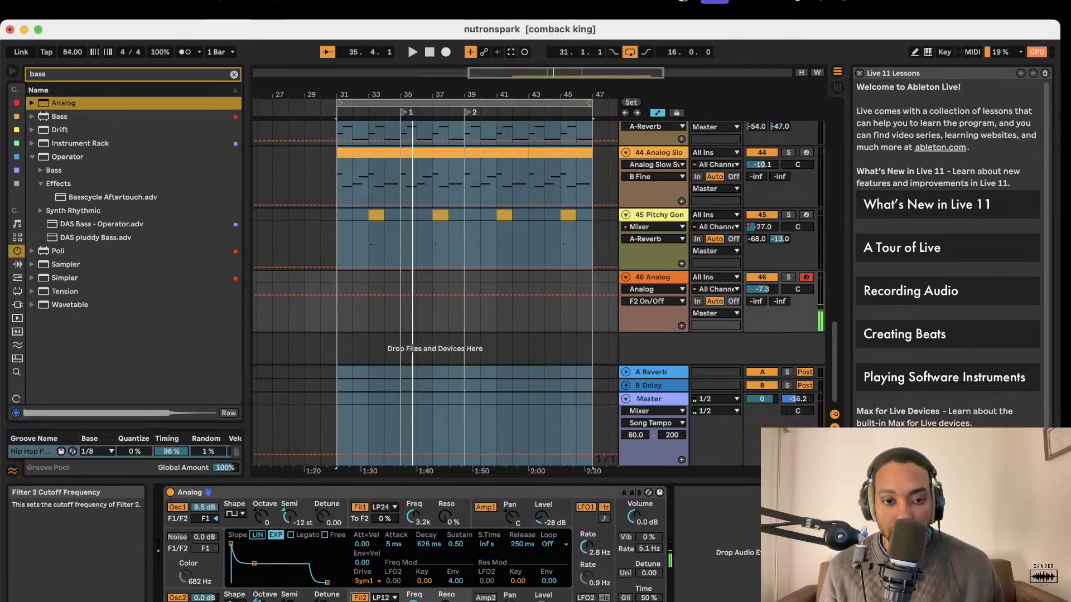
left_click(438, 595)
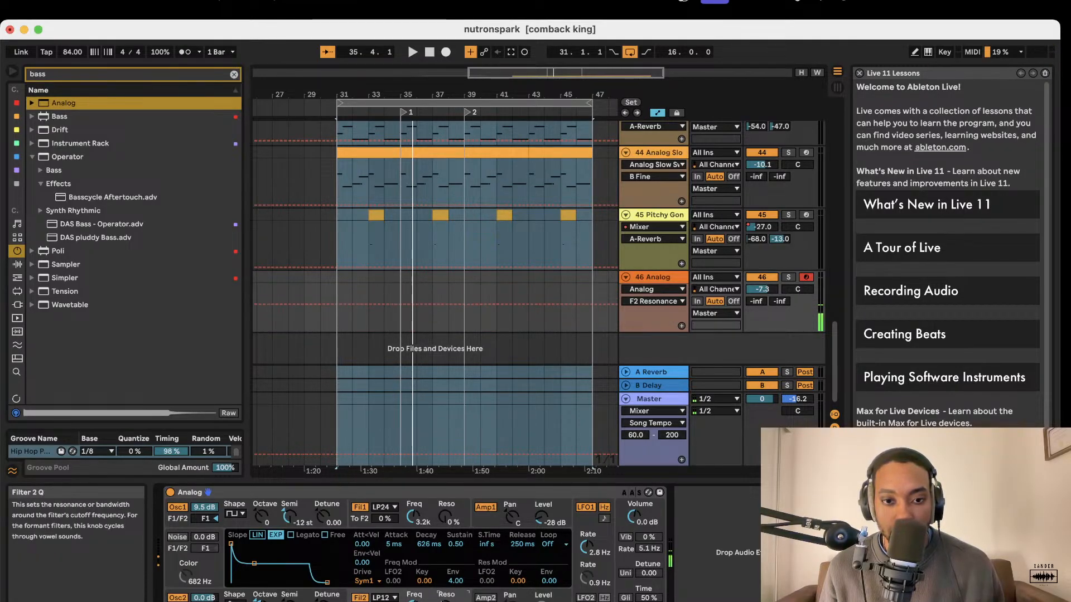
left_click(509, 596)
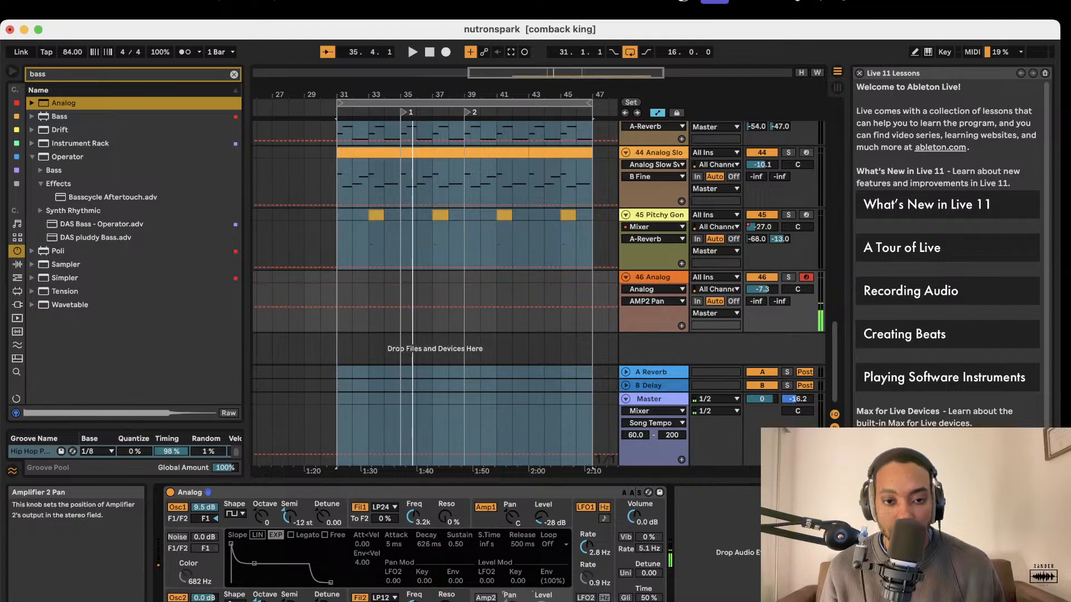
Audition the sound with Amplifier 1 switched off, switch it back on, and lower LFO 1's rate.
left_click(485, 508)
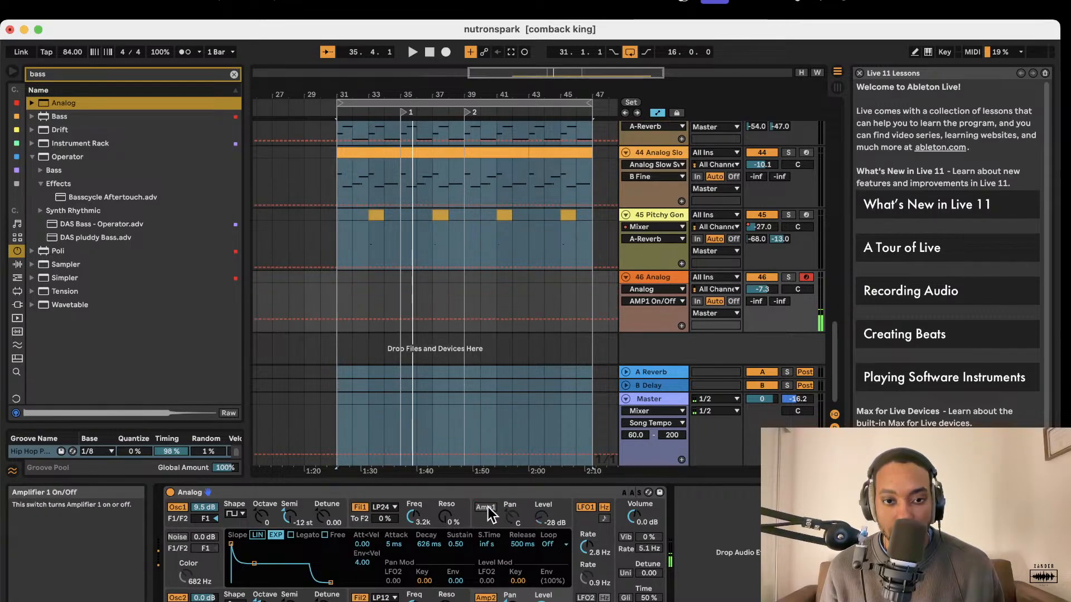
left_click(485, 508)
left_click_drag(586, 548, 590, 558)
Try the vibrato with an amount of 66% and switch it off again, setting LFO 1's rate to 0.9 Hz.
left_click(626, 537)
left_click_drag(648, 538, 648, 542)
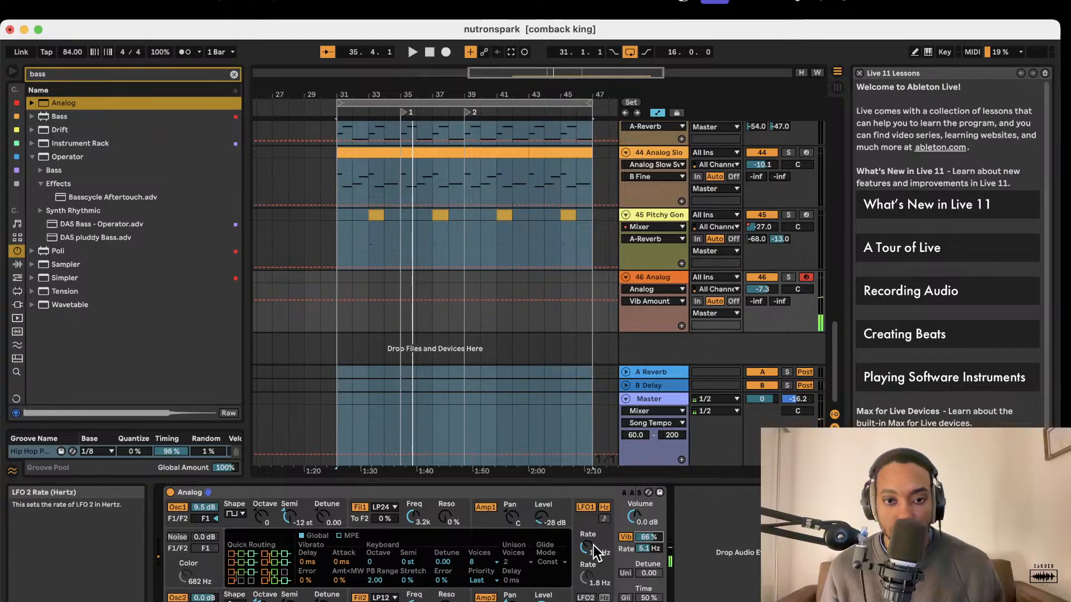
left_click_drag(593, 547, 593, 550)
left_click(626, 539)
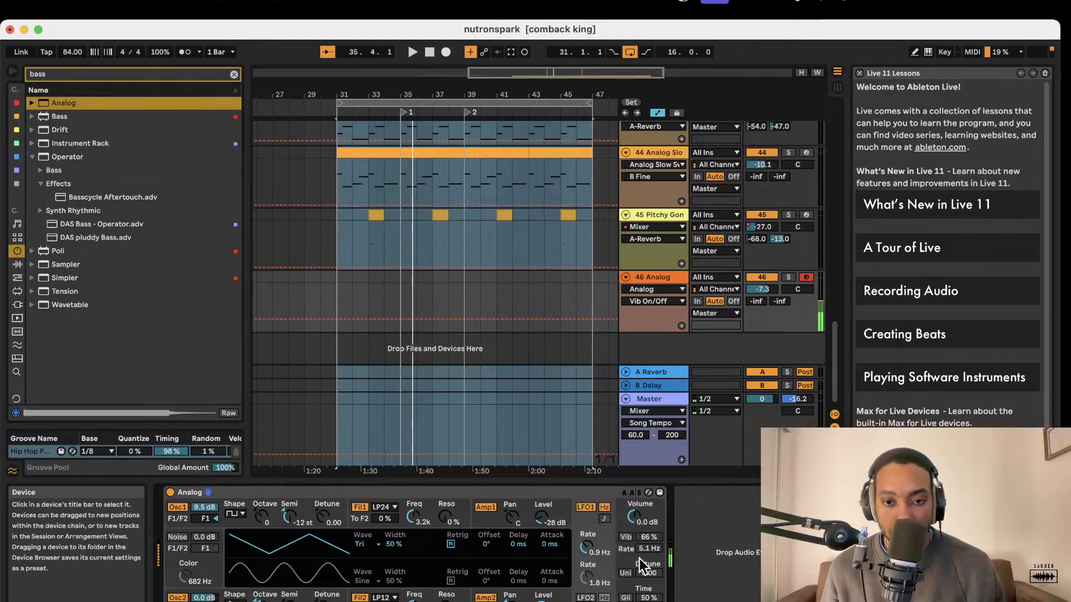
Switch on glide in the Analog synth and set its time to 56%.
left_click(649, 598)
left_click(626, 598)
left_click_drag(649, 598, 648, 595)
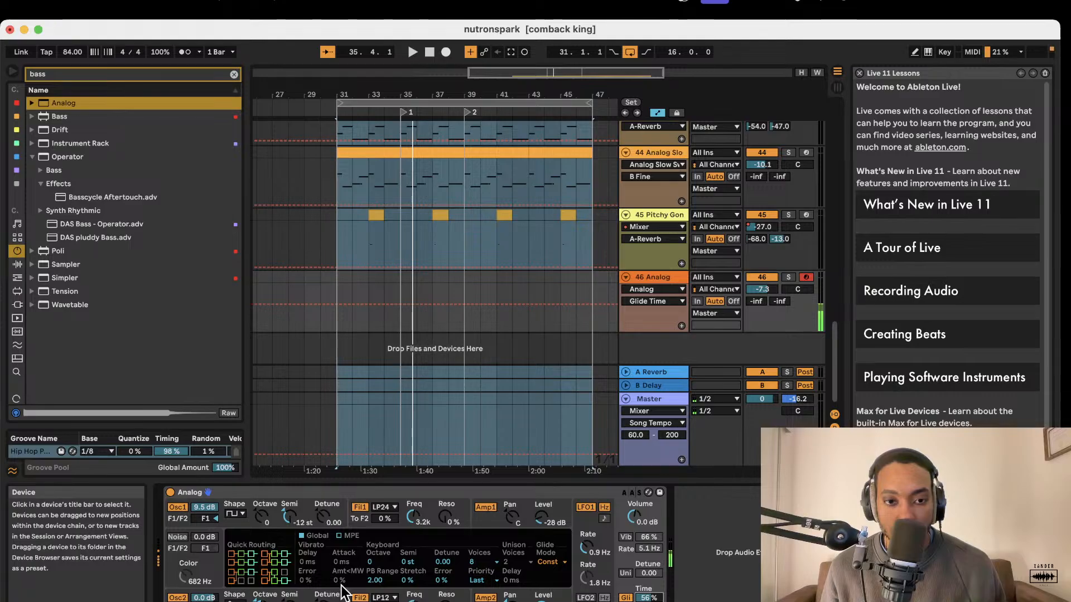
Try Oscillator 1 at -10 semitones before settling on -12, and set its octave to -3.
left_click_drag(288, 517, 288, 509)
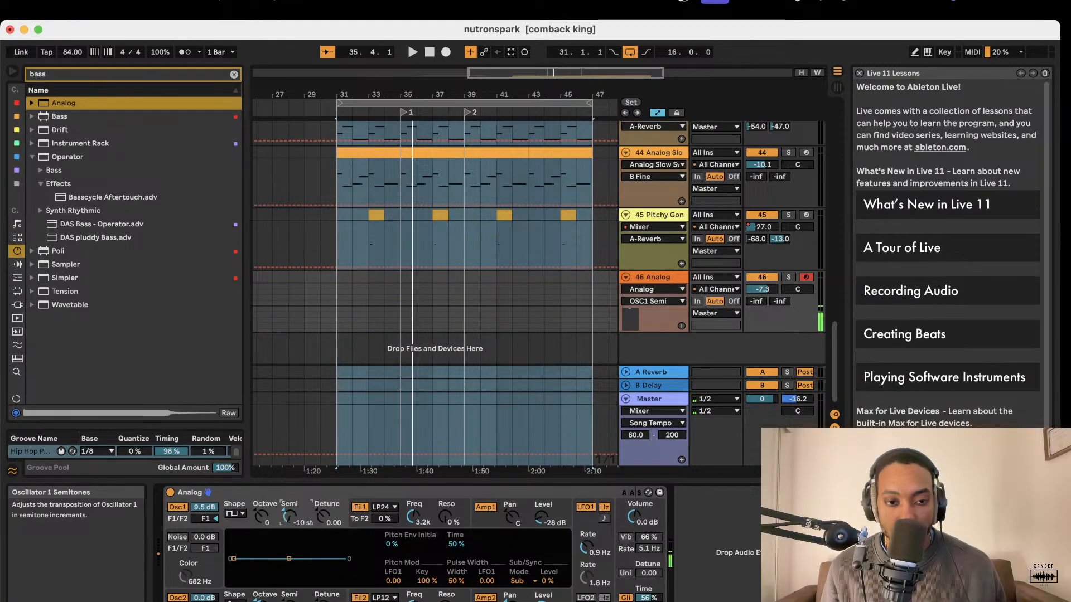
left_click_drag(260, 517, 260, 528)
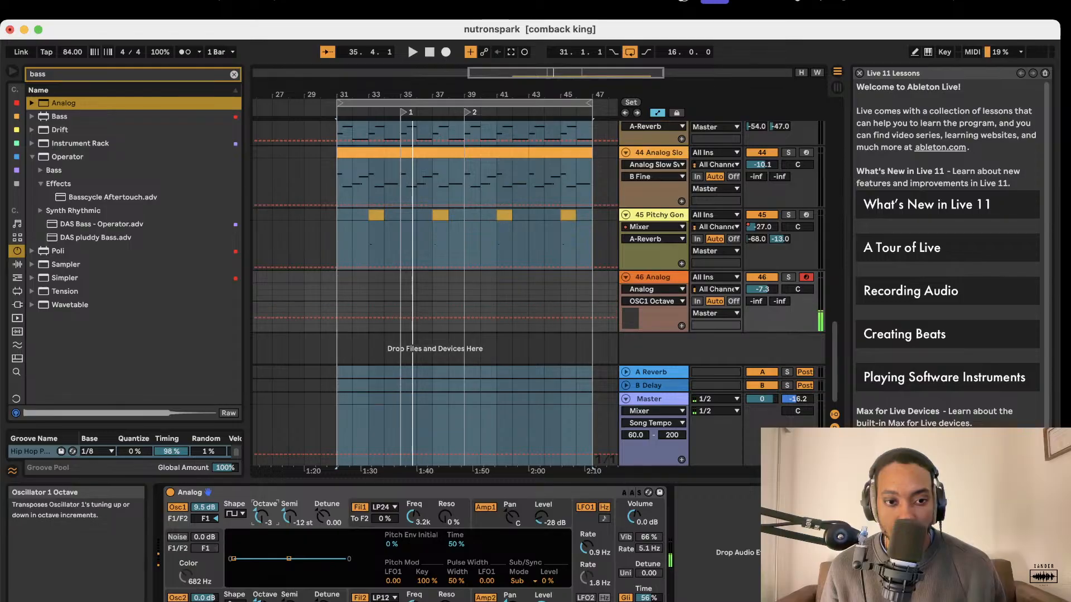
Audition the sound with Oscillator 2 switched off, switch it back on, and adjust its octave.
left_click(177, 597)
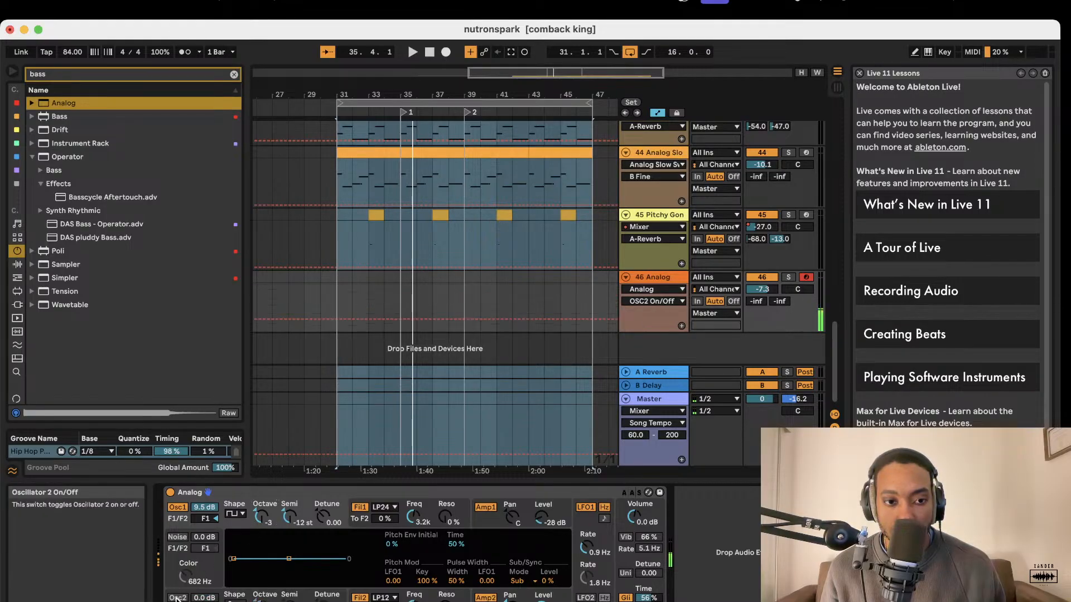
left_click(178, 597)
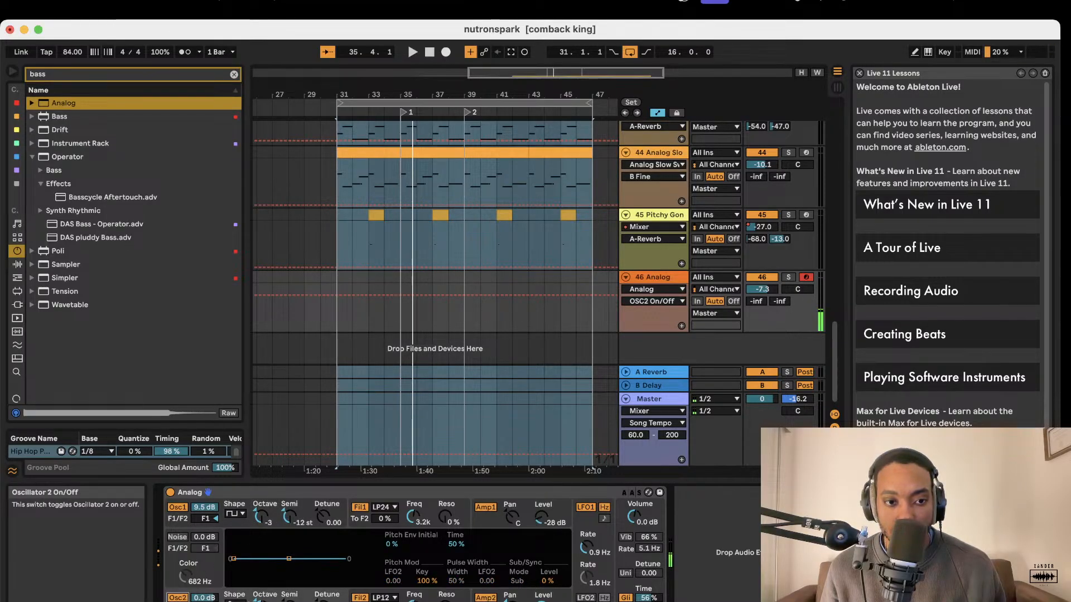
left_click(261, 601)
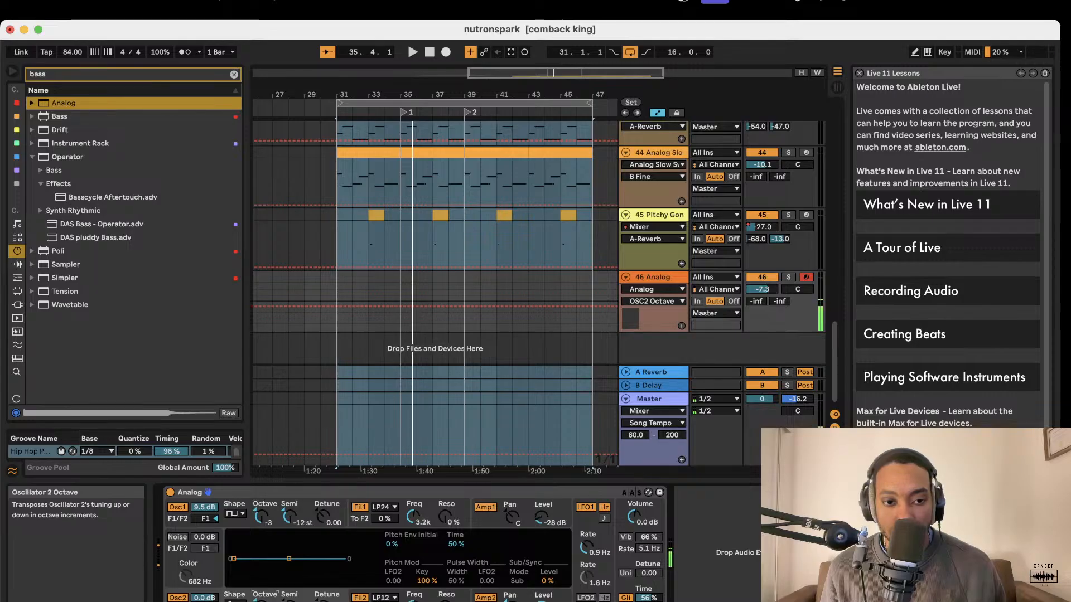
left_click_drag(261, 601, 261, 595)
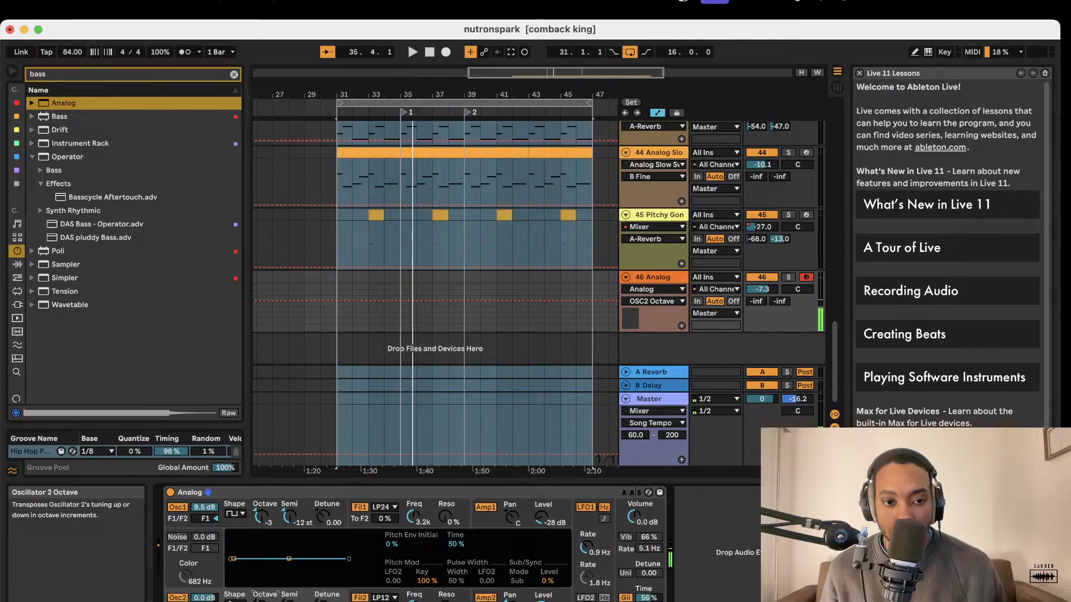
Change Oscillator 1 to the sine shape and set its initial pitch envelope amount to -56%.
left_click(235, 514)
left_click(235, 527)
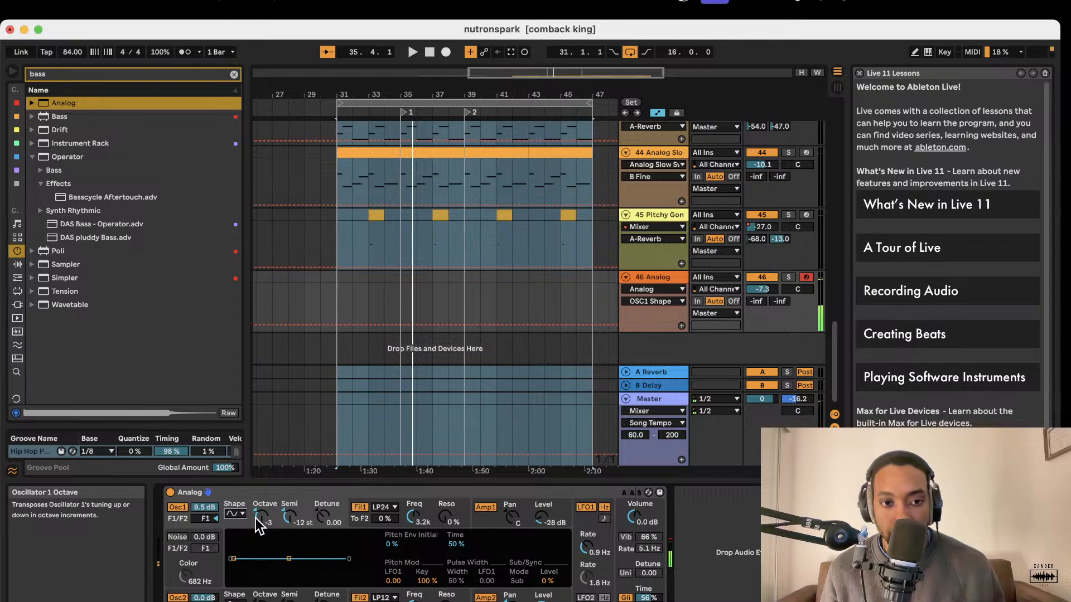
left_click_drag(234, 560, 234, 572)
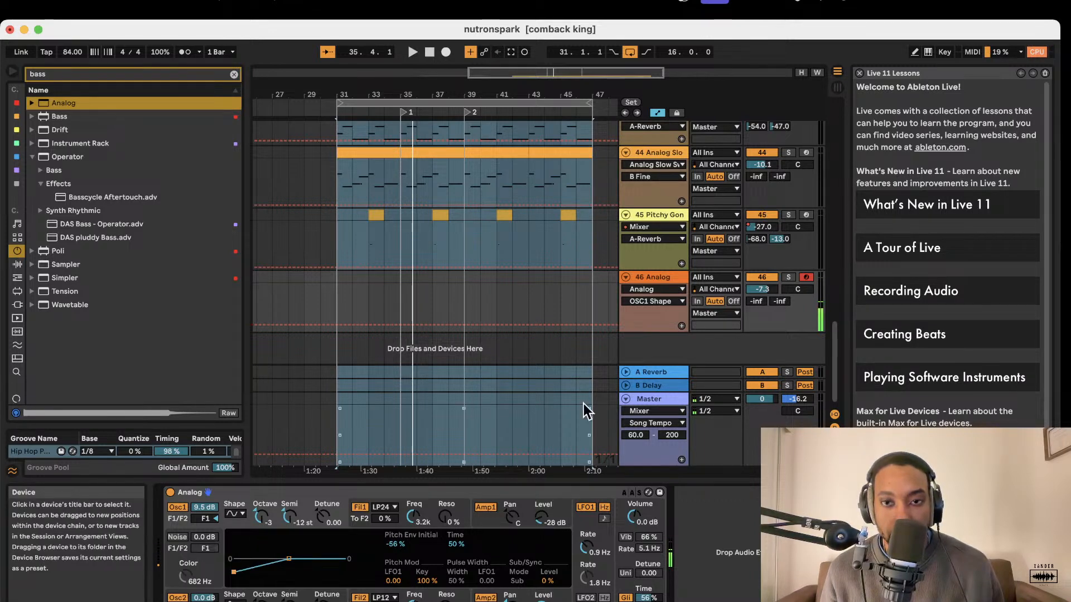
Delete the whole 46 Analog track from the arrangement.
left_click(666, 277)
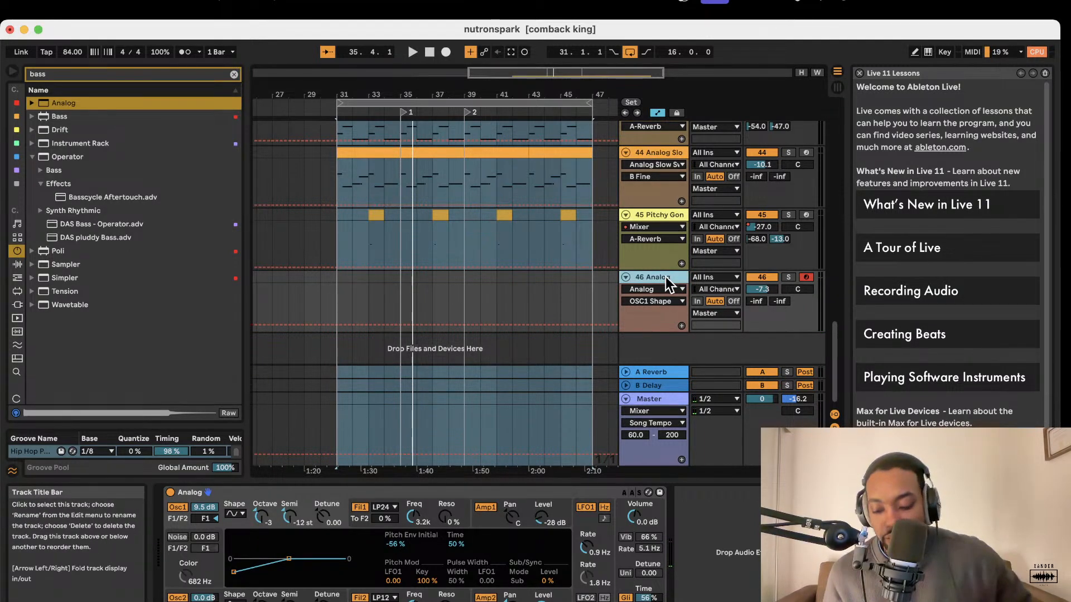
key("Delete")
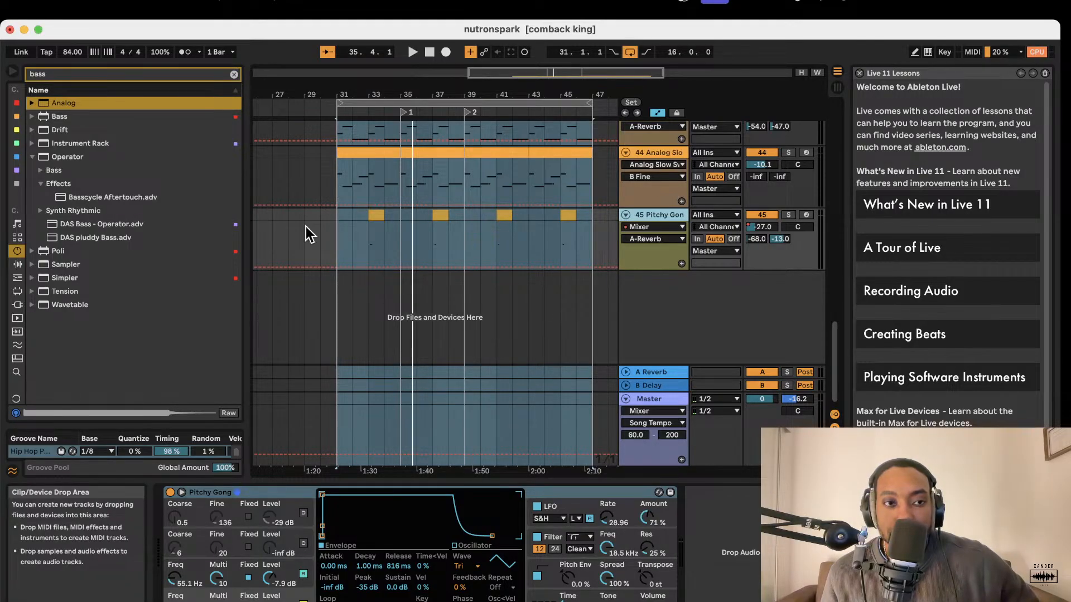
Replace the browser search with "reaktor" and limit the results to plug-ins.
scroll(497, 202, "up", 3)
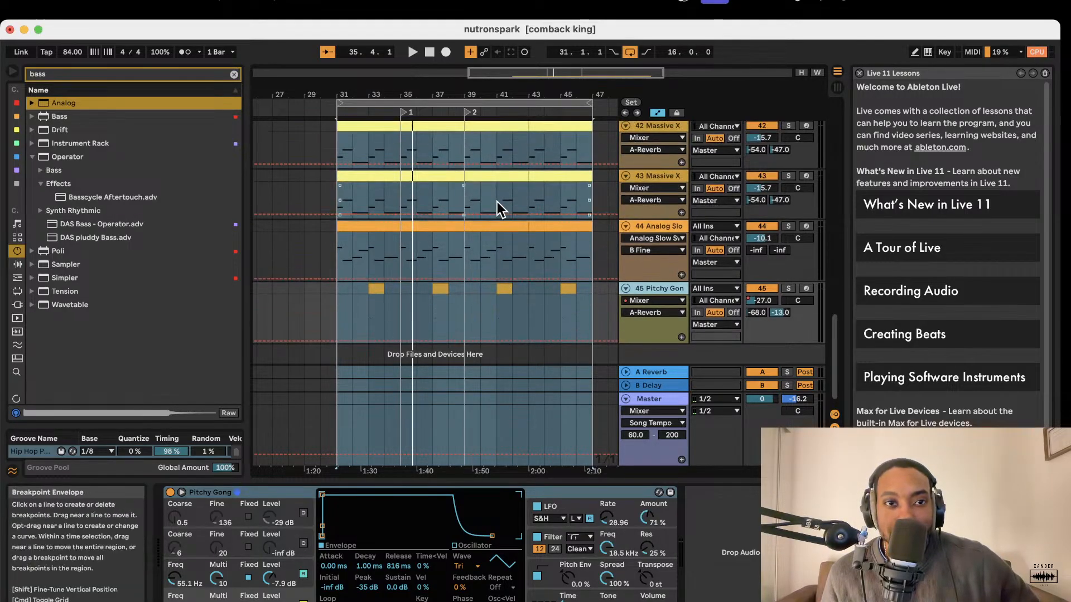
left_click(234, 74)
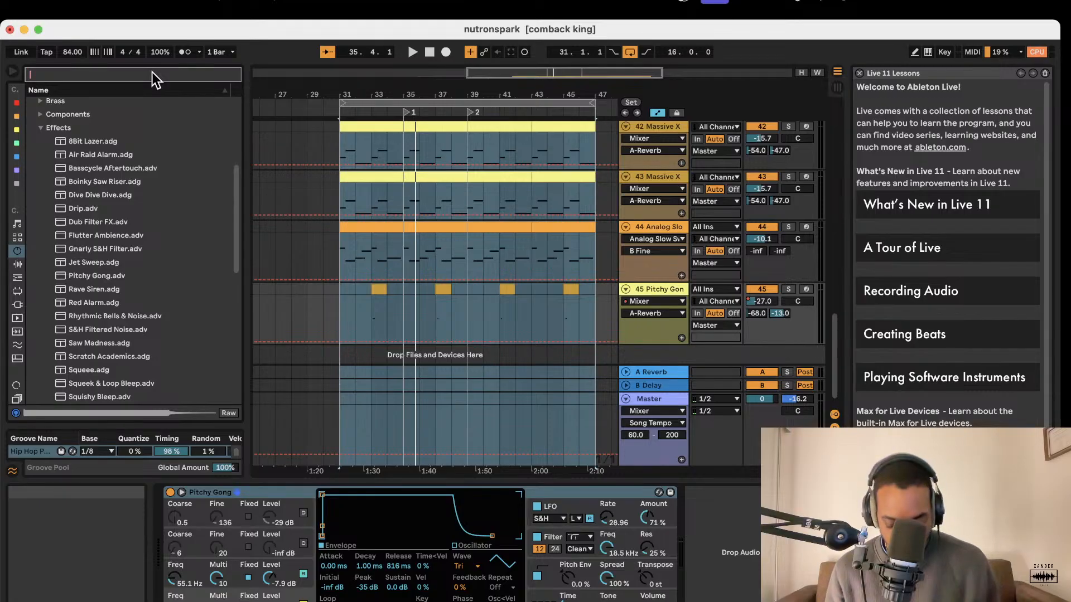
type("reaktor")
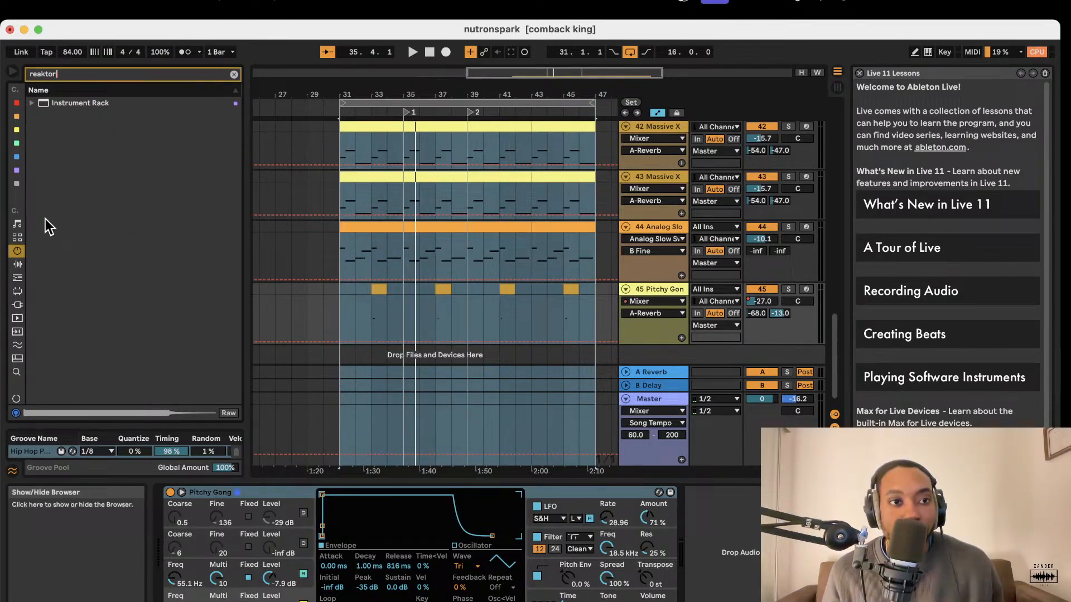
left_click(17, 264)
left_click(18, 291)
left_click(16, 305)
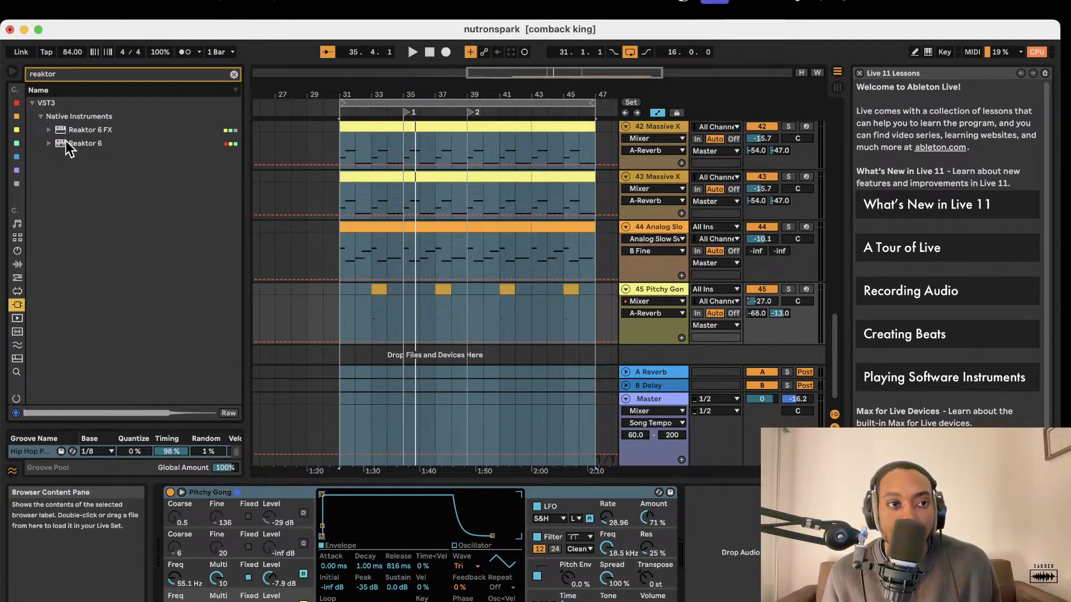
Load Reaktor 6 on a new track below the Pitchy Gong track and open its plug-in window in Build mode.
left_click_drag(66, 141, 661, 358)
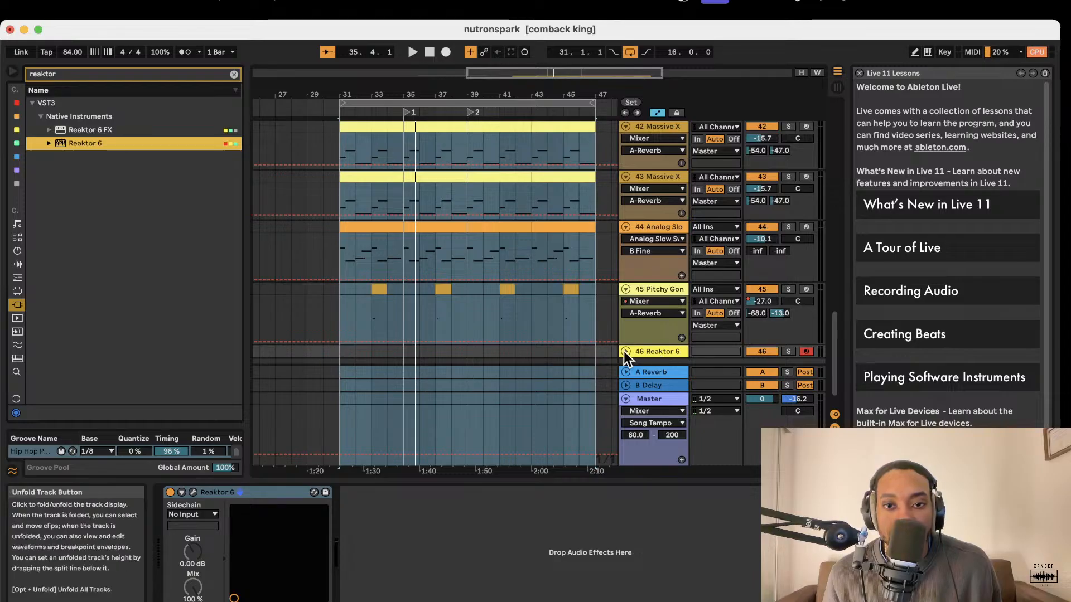
left_click(194, 493)
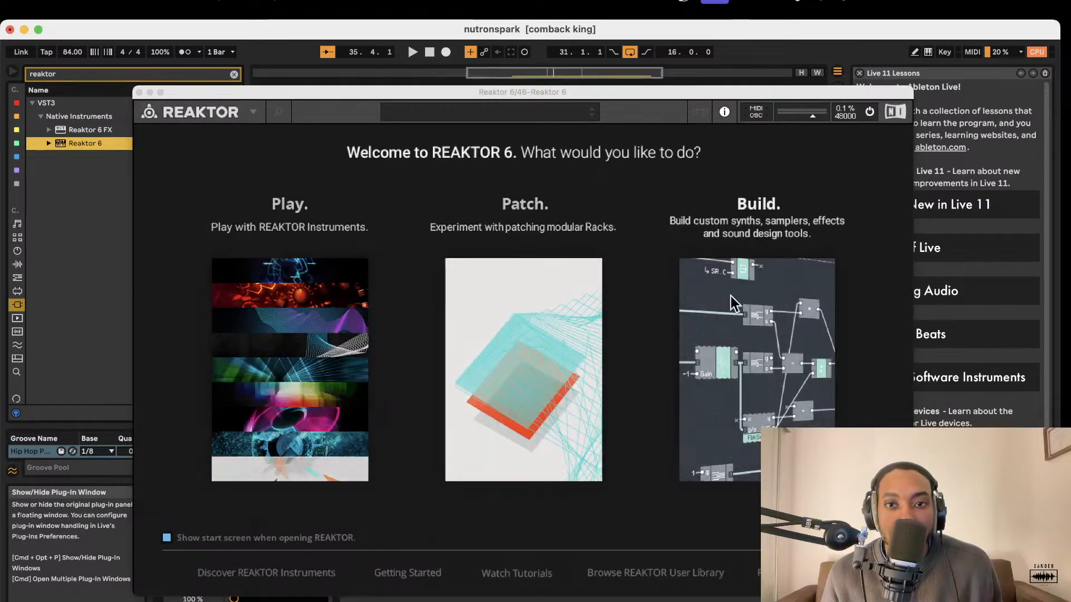
left_click(758, 302)
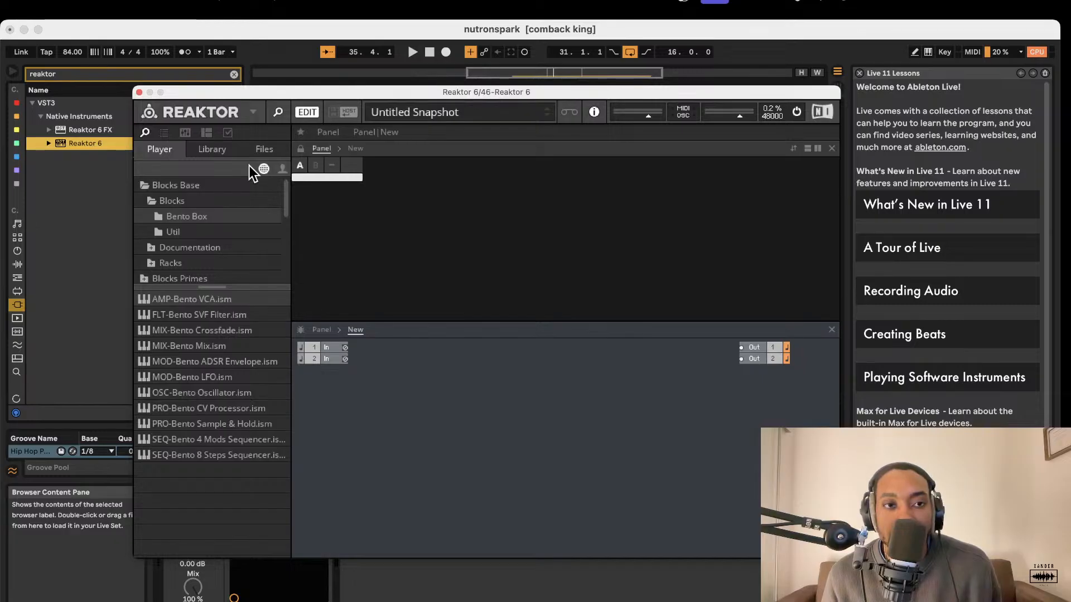
Copy the existing 38 Reaktor 6 track and try to paste it into the empty area below the new Reaktor 6 track.
scroll(666, 259, "up", 10)
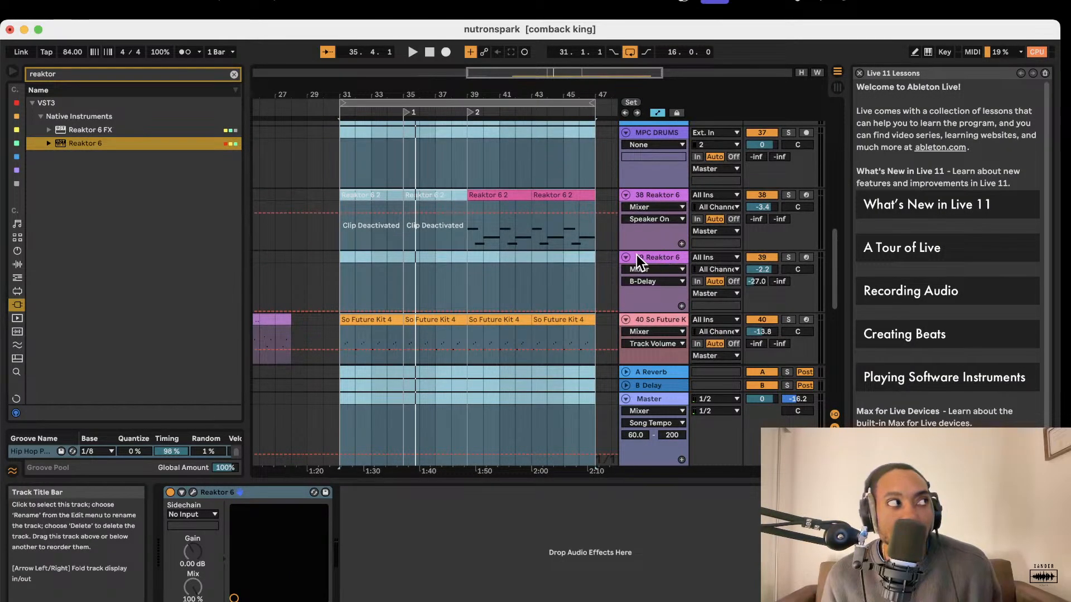
left_click(659, 197)
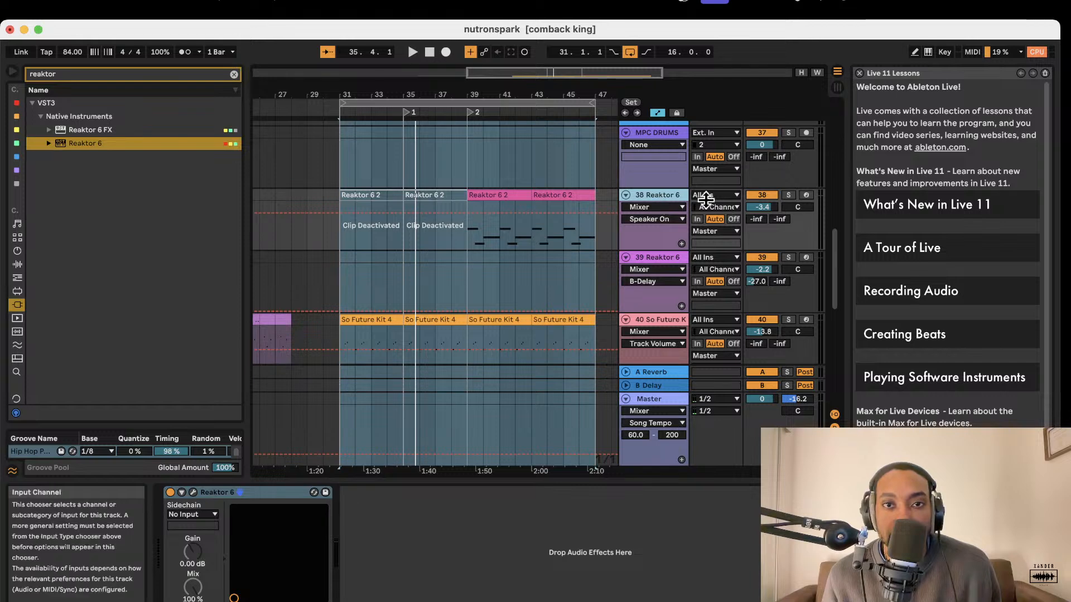
right_click(656, 195)
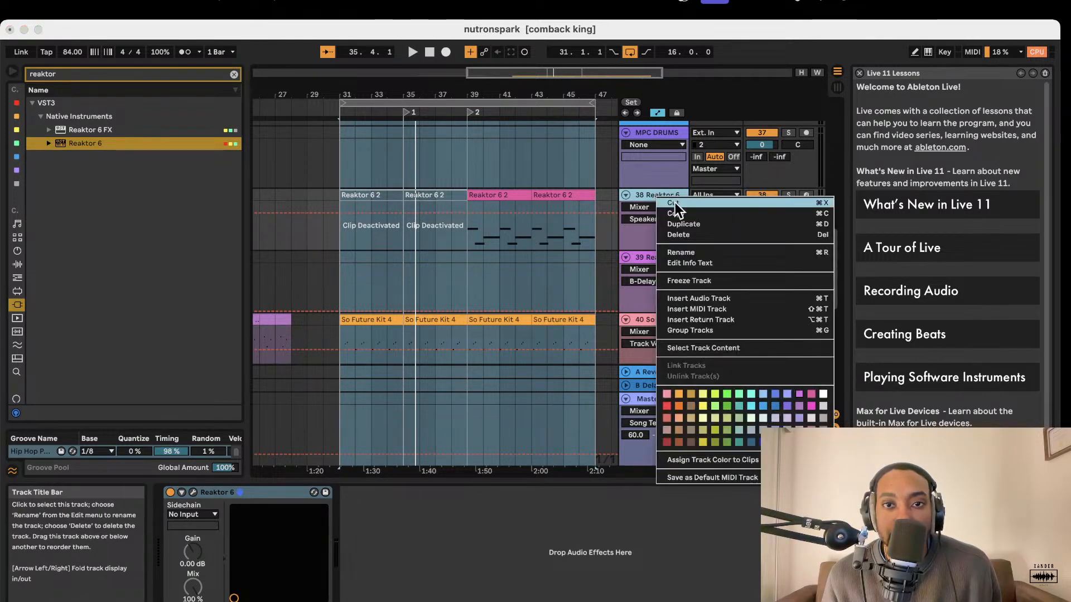
left_click(678, 214)
scroll(659, 260, "down", 10)
right_click(654, 346)
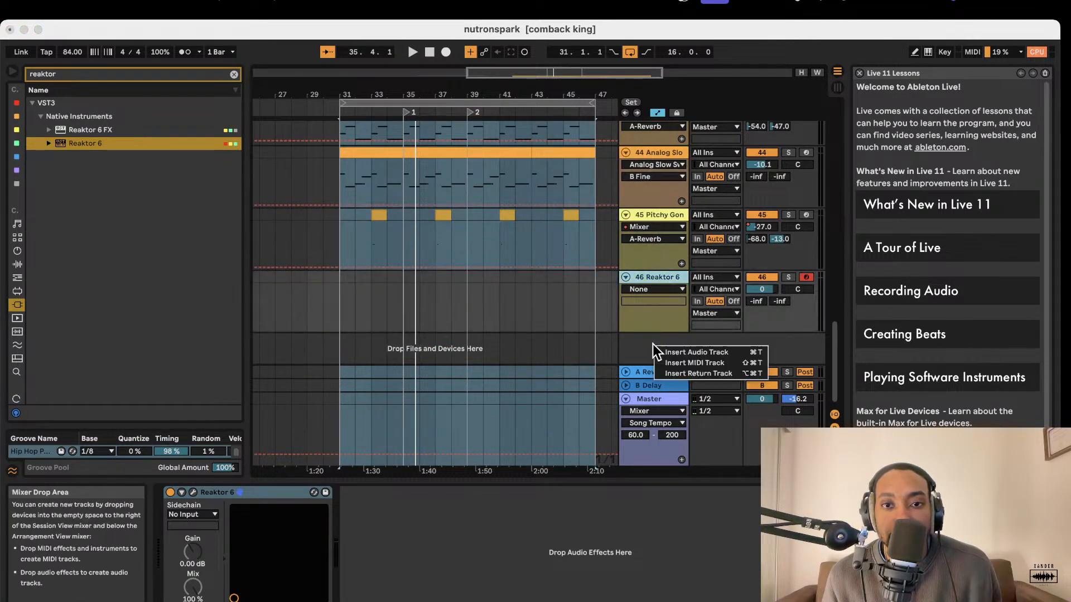
left_click(645, 343)
right_click(643, 344)
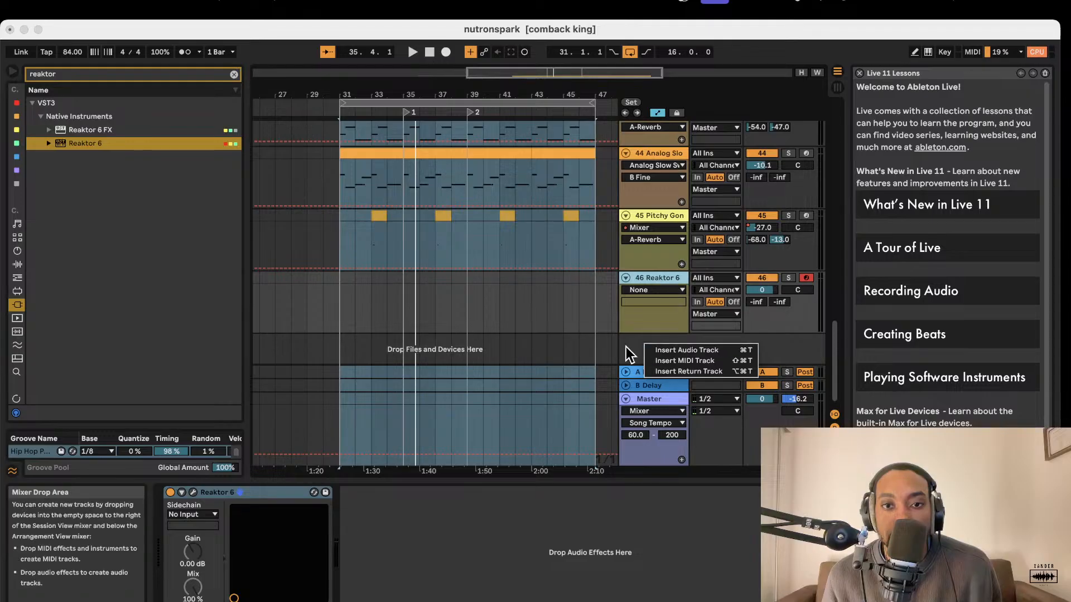
left_click(638, 350)
right_click(645, 349)
left_click(635, 352)
right_click(632, 346)
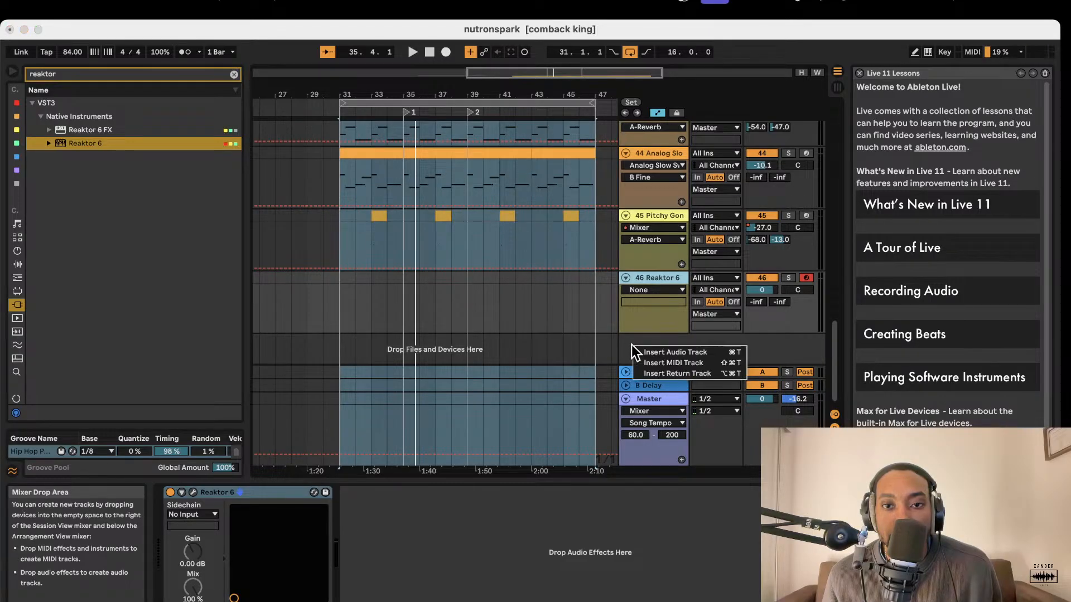
Delete the 46 Reaktor 6 track and check the empty area below Pitchy Gong for a paste option.
left_click(628, 334)
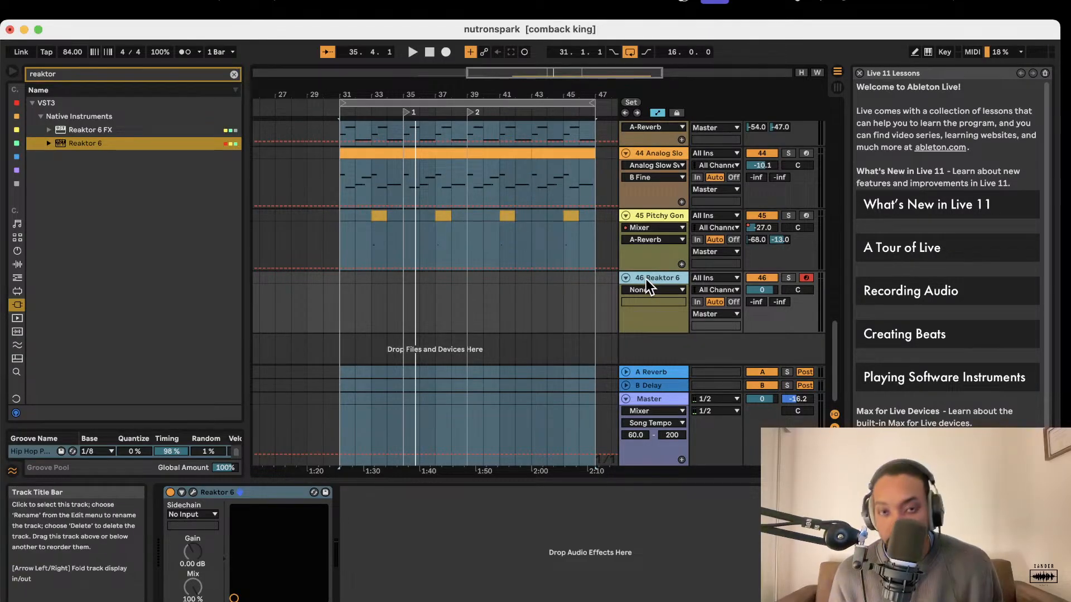
key("Delete")
right_click(650, 301)
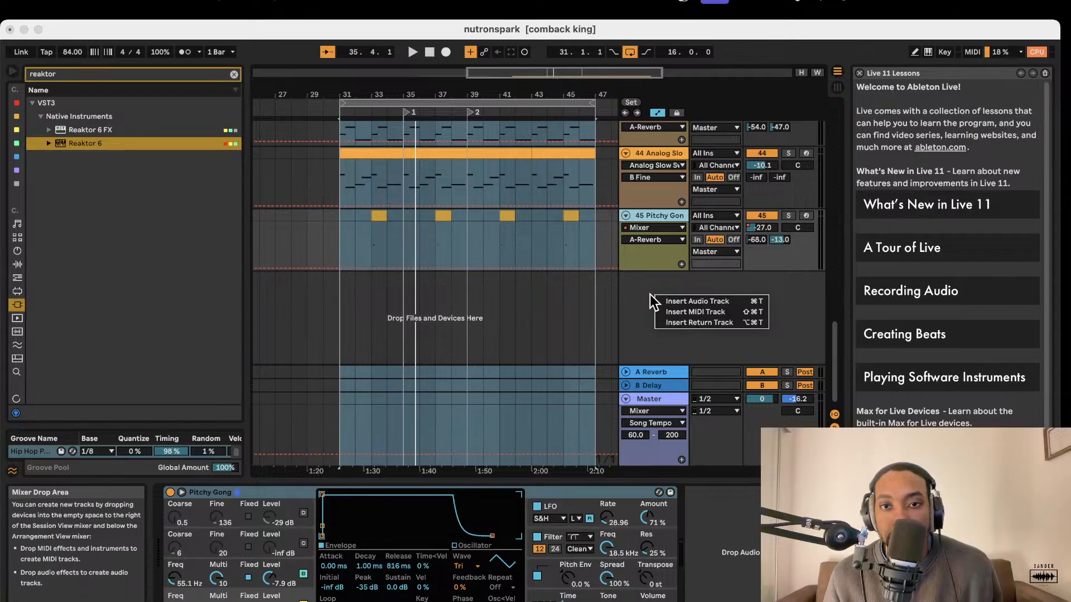
left_click(648, 299)
Copy the existing 38 Reaktor 6 track once more.
scroll(650, 290, "up", 10)
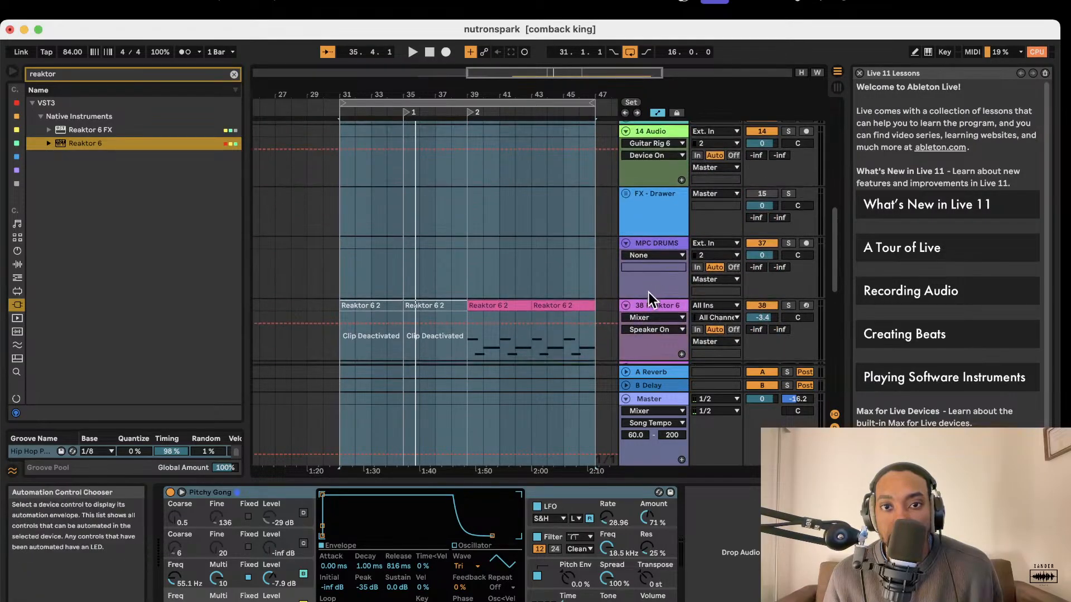
right_click(651, 304)
left_click(665, 322)
Try to paste the copied Reaktor 6 track into the empty area below the Pitchy Gong track.
scroll(663, 321, "down", 6)
scroll(663, 322, "down", 5)
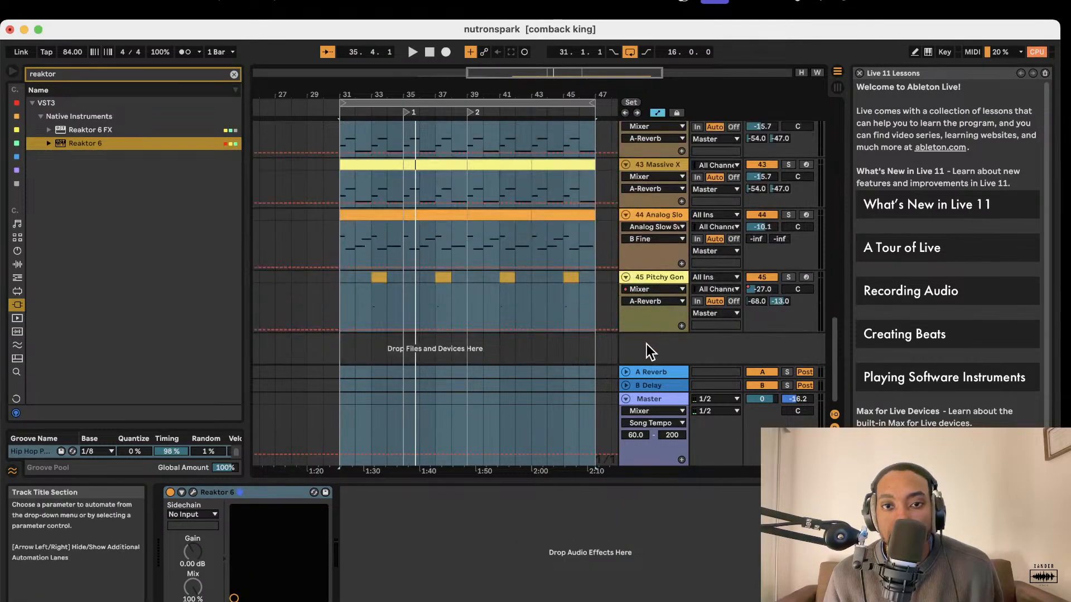
right_click(647, 356)
left_click(615, 342)
right_click(613, 344)
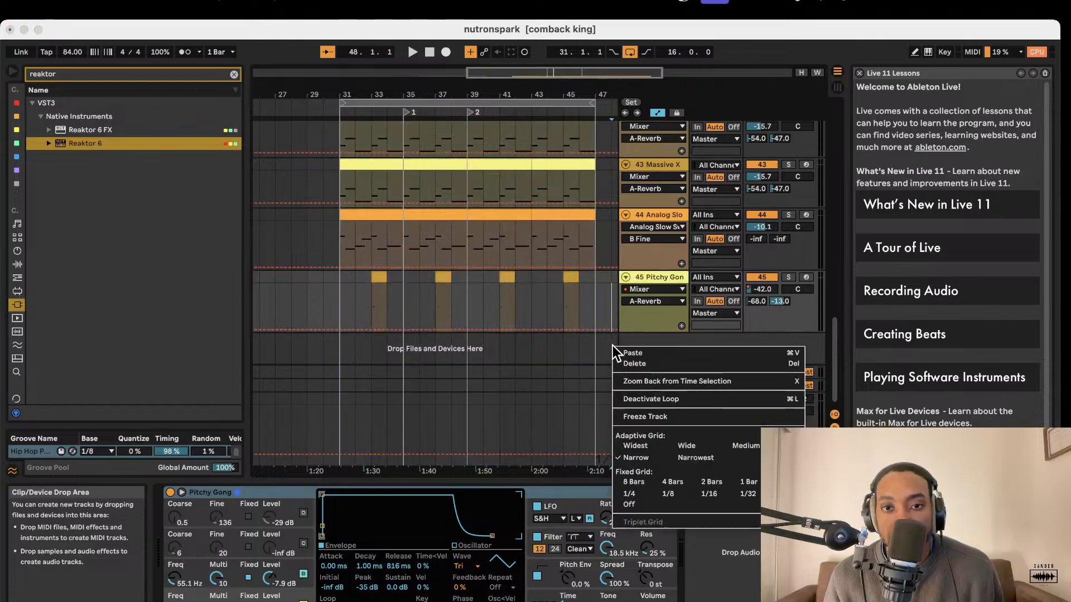
left_click(606, 336)
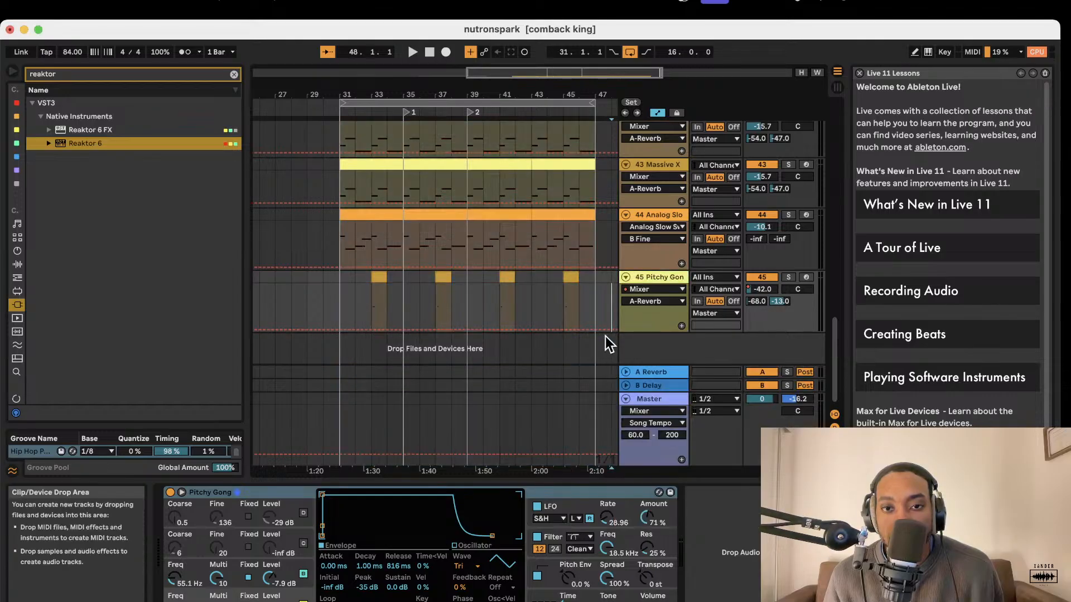
left_click(580, 357)
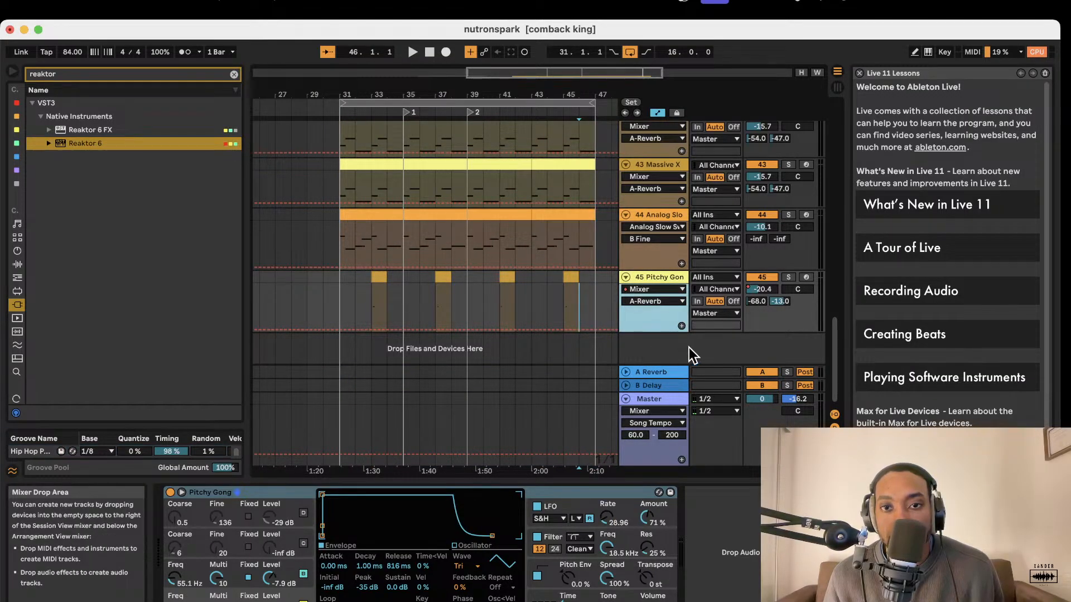
right_click(674, 348)
left_click(661, 348)
Duplicate the 38 Reaktor 6 track and move the copy below the 45 Pitchy Gong track.
scroll(676, 317, "up", 5)
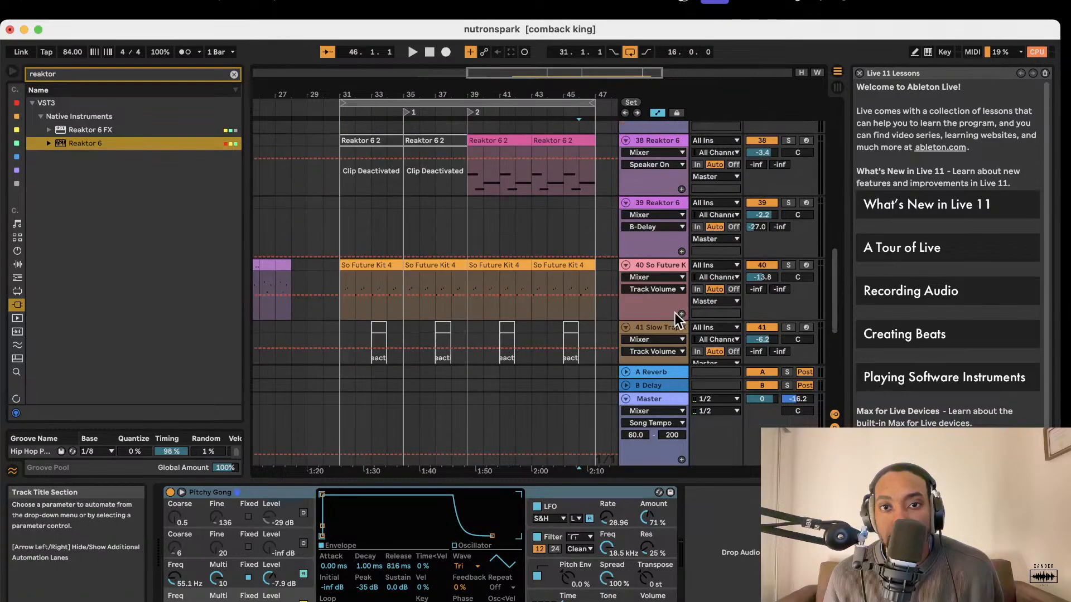
scroll(676, 315, "up", 2)
left_click(663, 179)
right_click(663, 180)
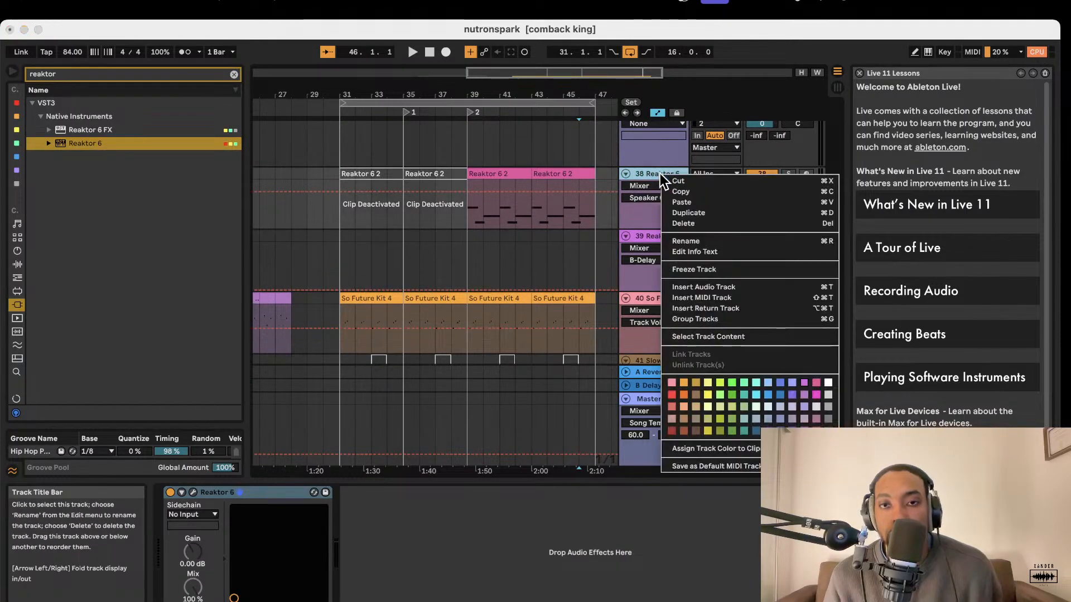
left_click(704, 214)
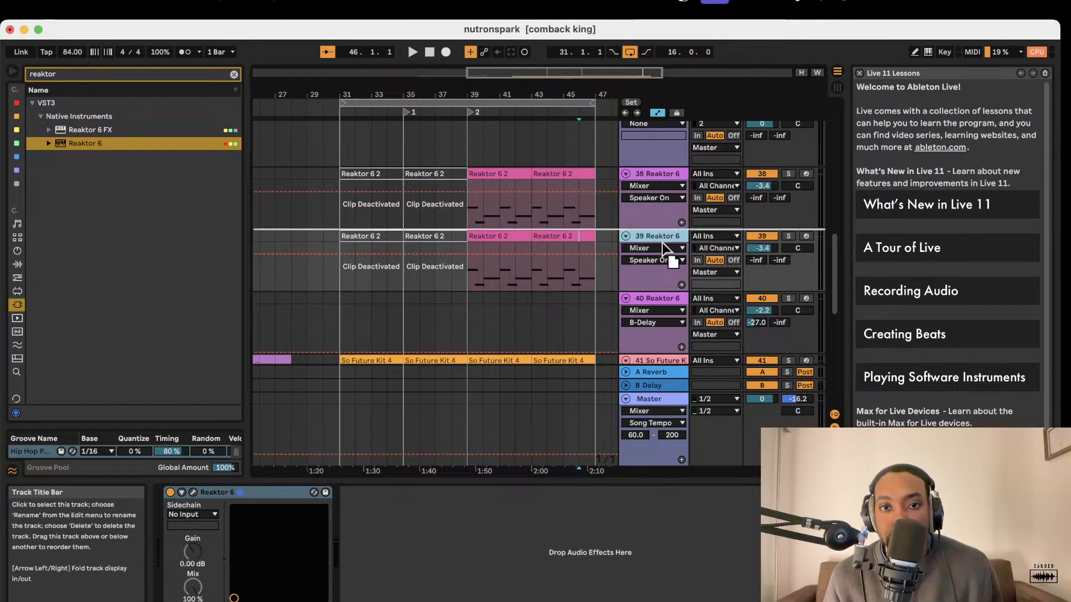
left_click_drag(663, 245, 394, 414)
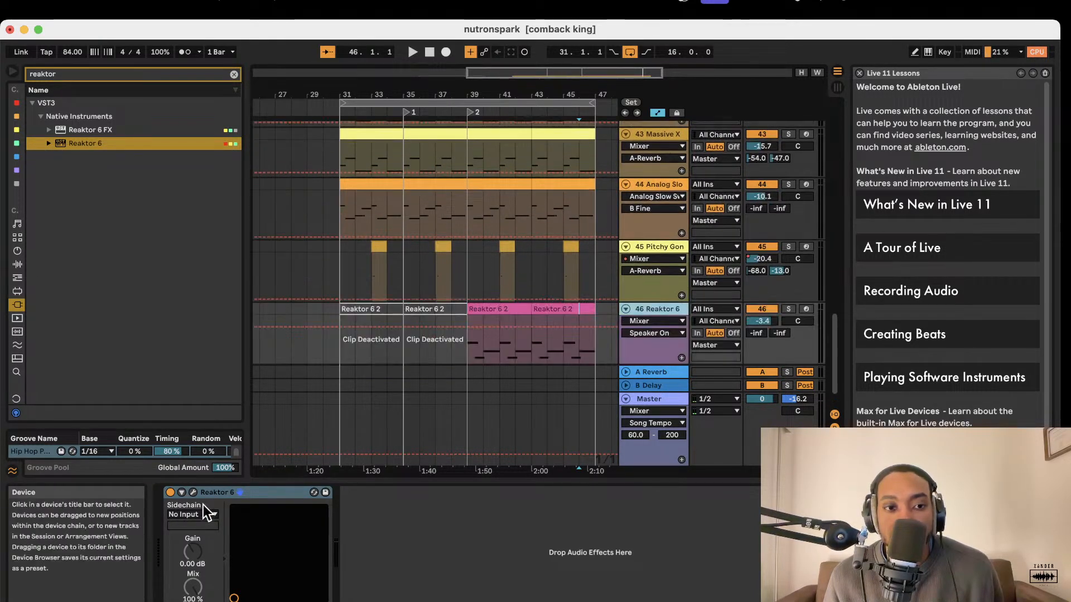
Open the plug-in window of the 46 Reaktor 6 track with its patch structure in edit mode.
left_click(193, 492)
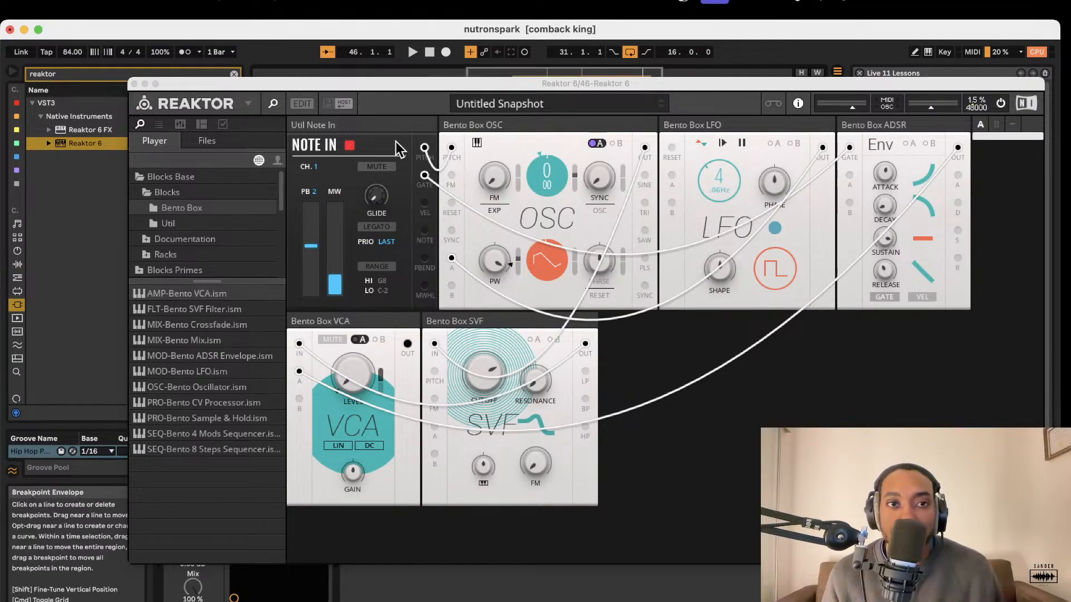
left_click(303, 104)
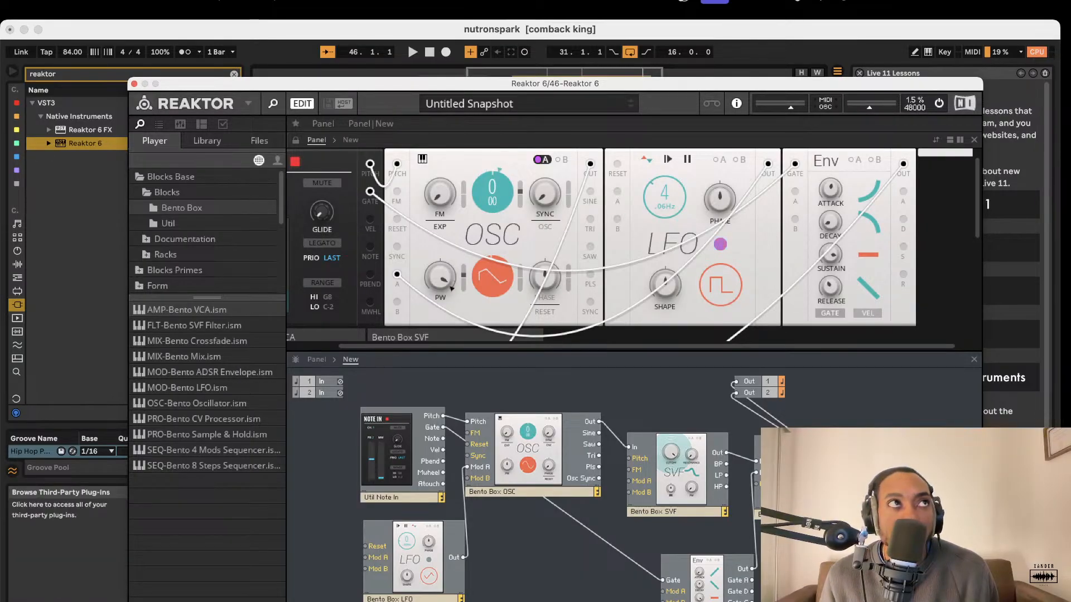
key("super+Tab")
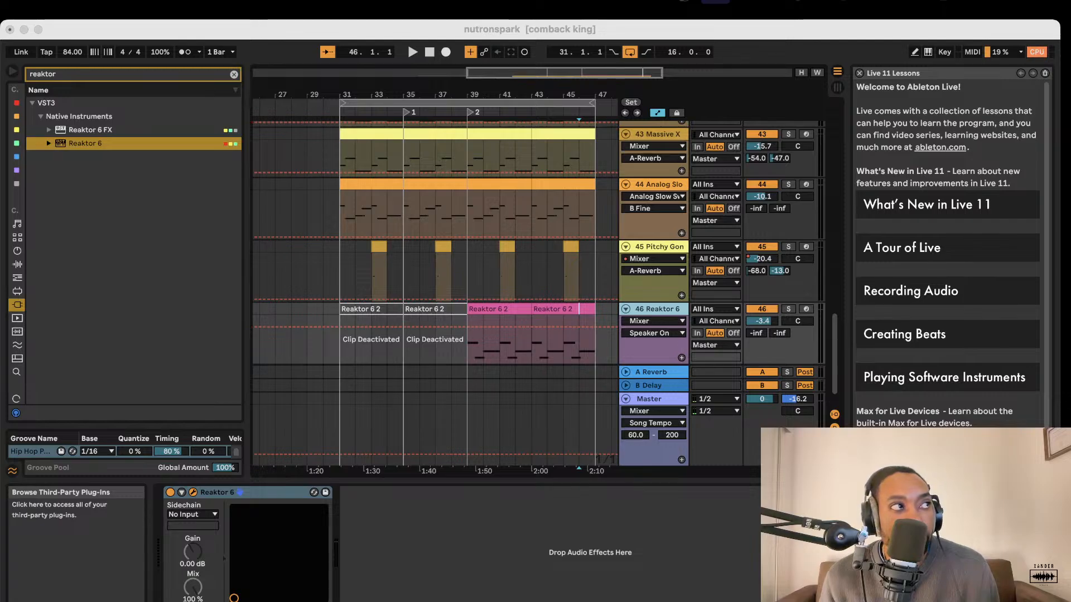
left_click(180, 493)
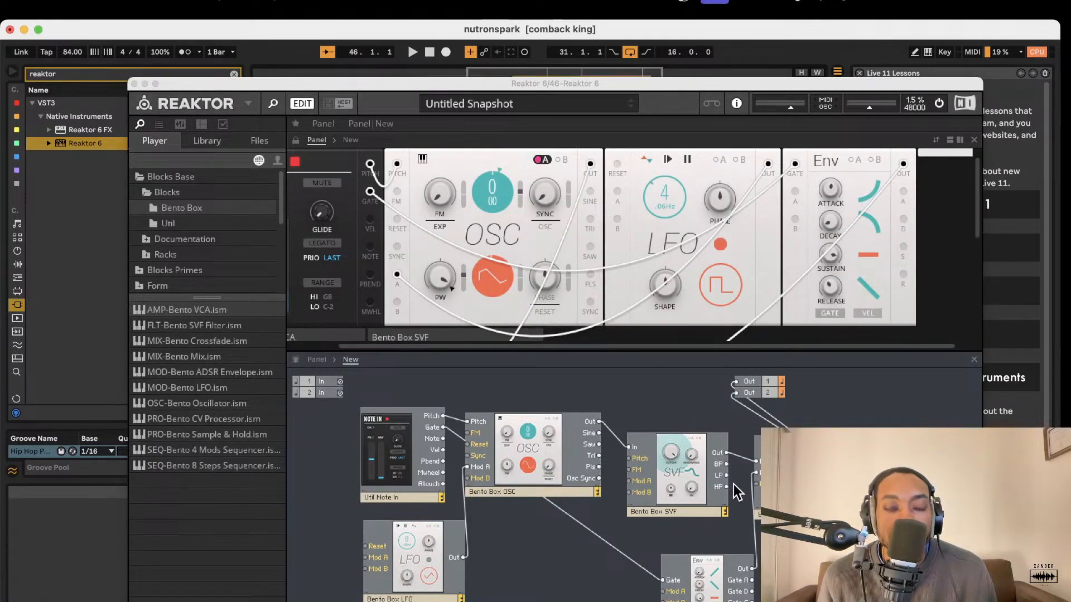
Set the Bento Box OSC to a sine wave and reroute the LFO output to Mod A of the Bento Box SVF.
left_click(538, 160)
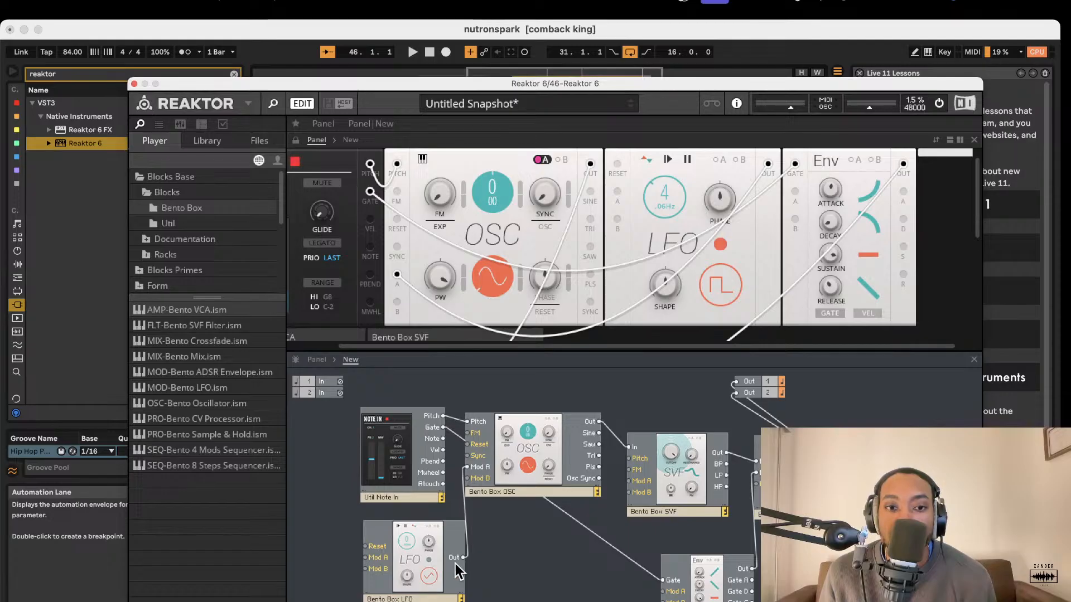
left_click_drag(463, 557, 629, 481)
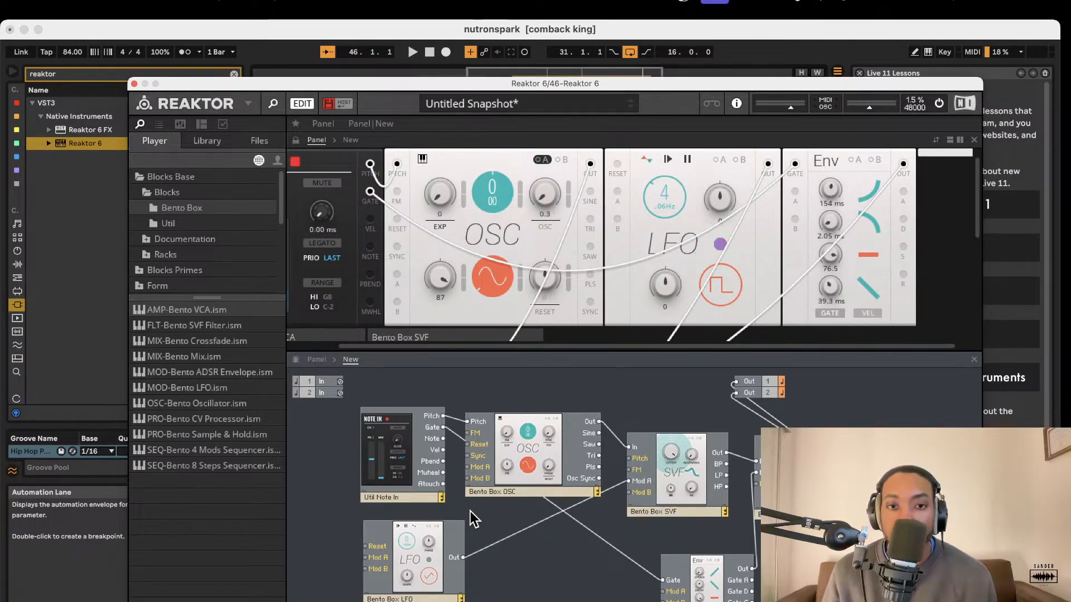
Set the Bento Box ADSR sustain to 100 and apply the A modulation to the SVF filter's cutoff.
scroll(657, 231, "down", 5)
scroll(649, 238, "up", 5)
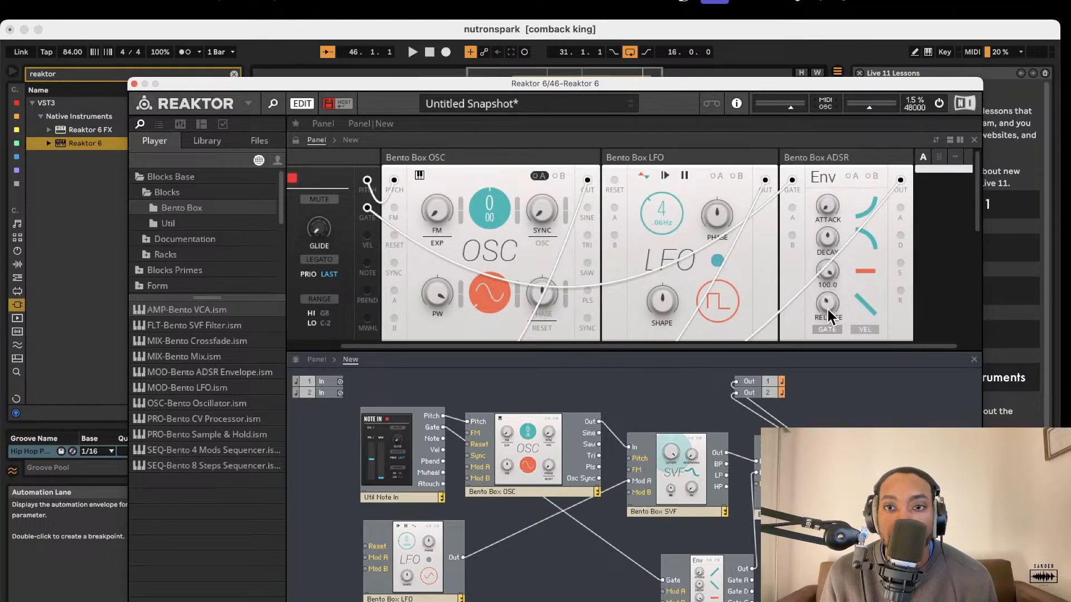
scroll(633, 296, "down", 5)
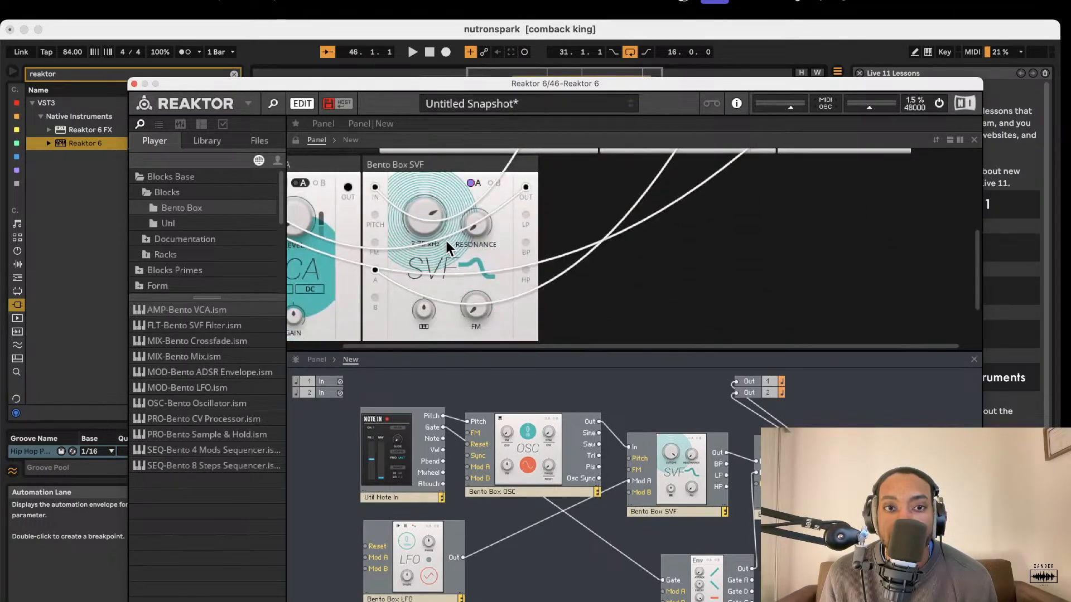
left_click(491, 226)
left_click_drag(468, 263, 470, 230)
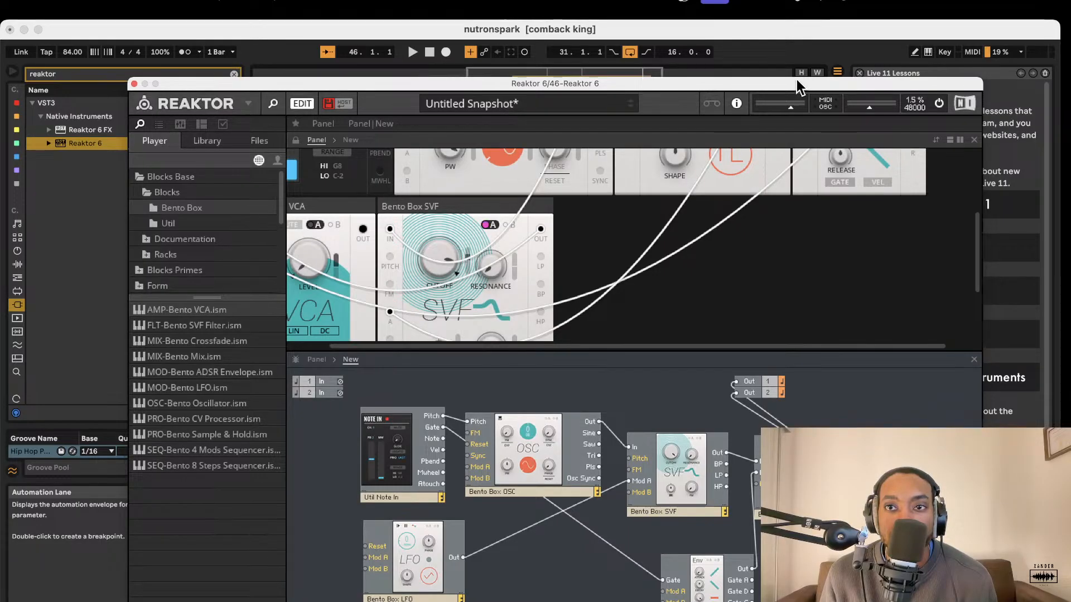
Move the Reaktor window clear of the track list and arm the 46 Reaktor 6 track for recording.
left_click_drag(797, 83, 331, 167)
scroll(711, 334, "down", 1)
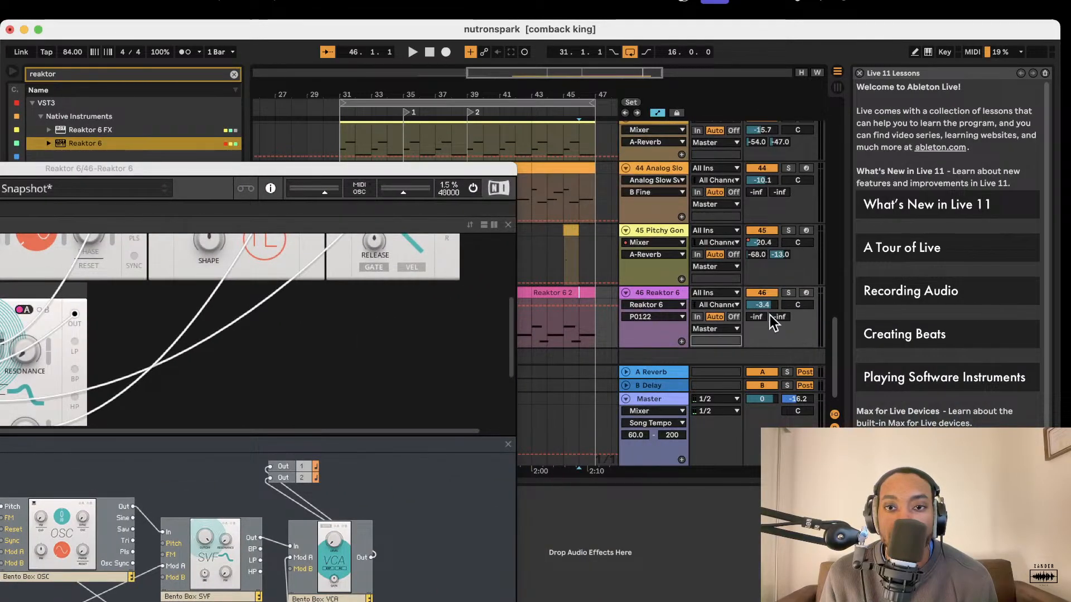
left_click(806, 292)
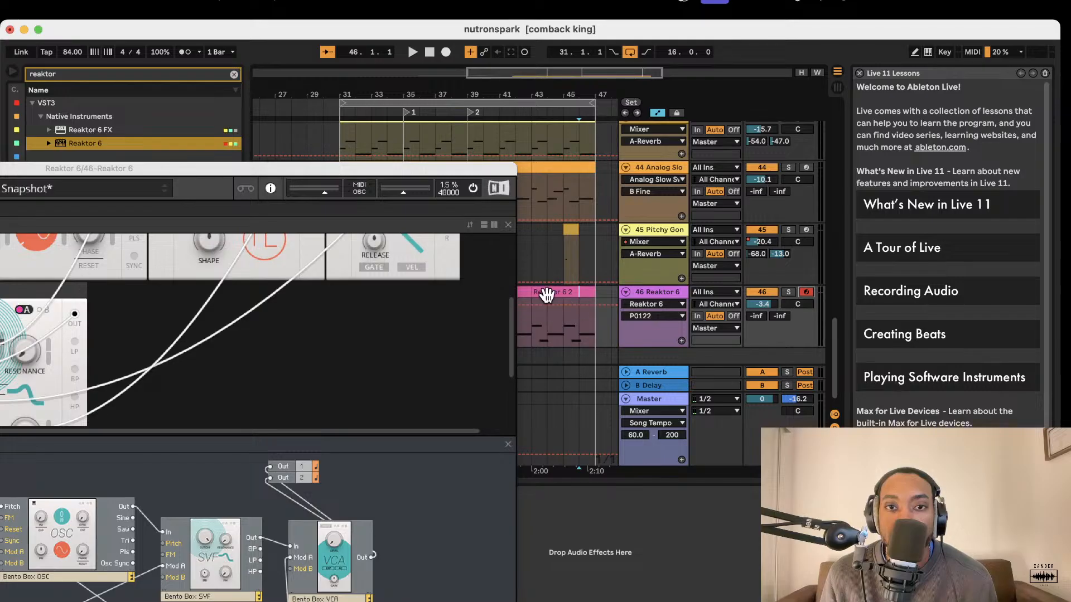
Replace the four copied clips on the 46 Reaktor 6 track with one empty MIDI clip spanning bars 31 to 47.
left_click(541, 294)
left_click_drag(450, 168, 250, 172)
left_click(517, 292)
left_click(397, 294)
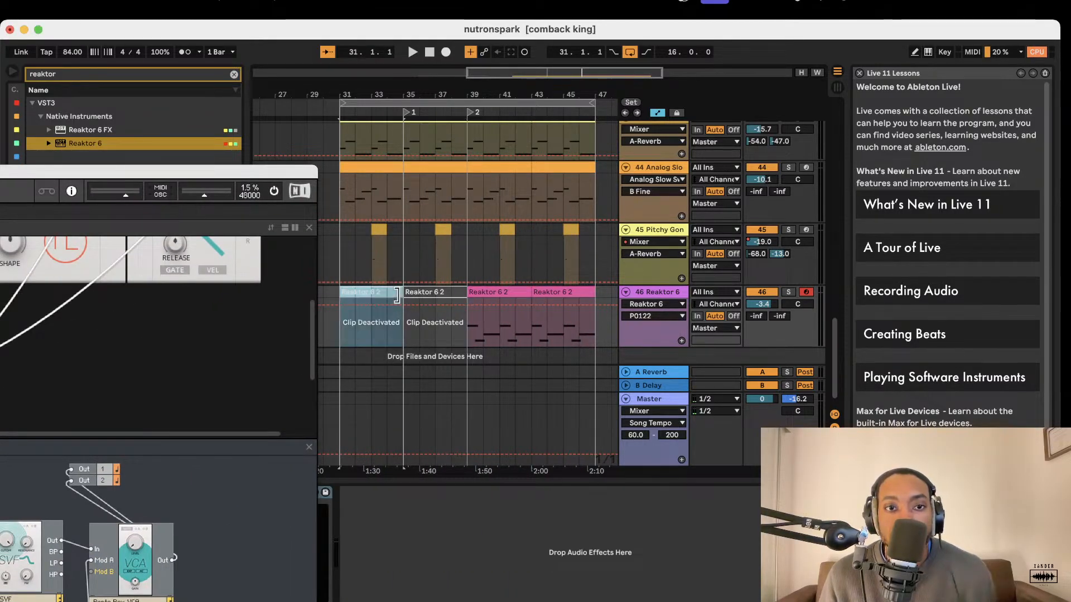
left_click(571, 293)
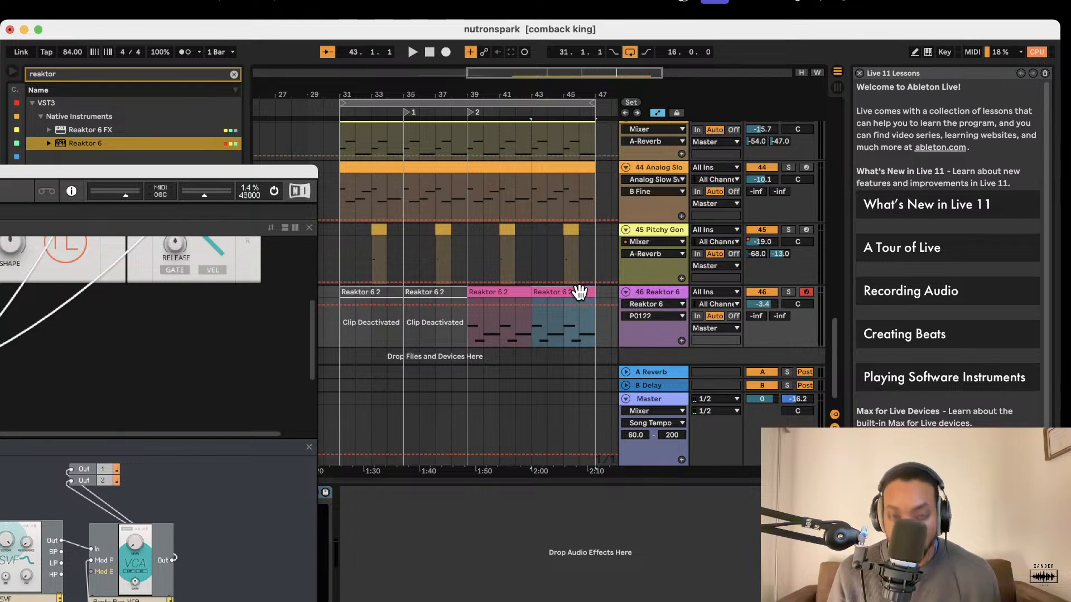
left_click(390, 292, "shift")
key("Delete")
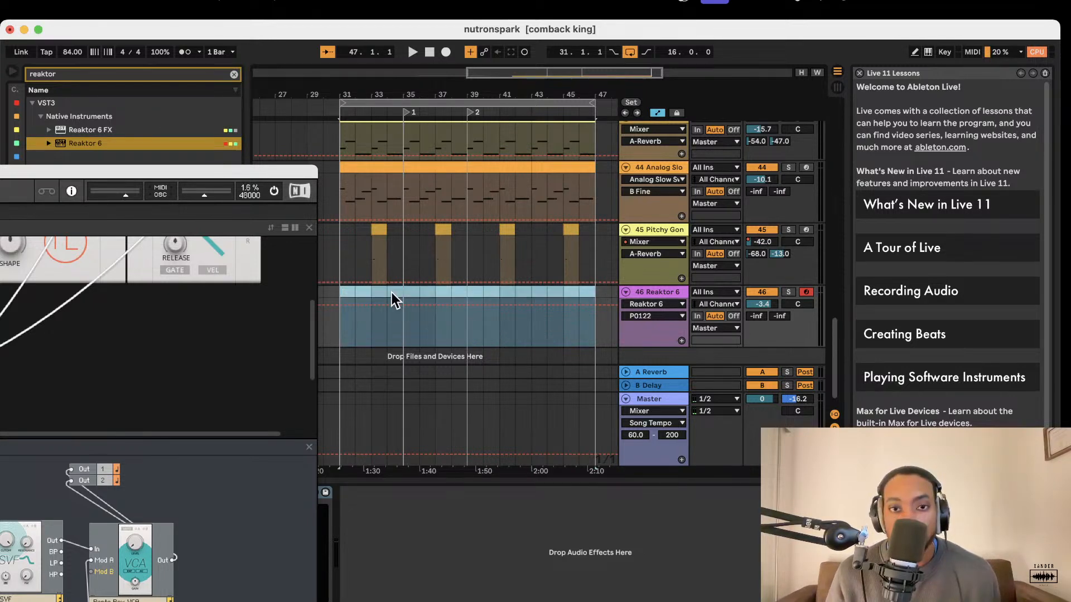
left_click(346, 320)
Bring the Reaktor window back into view and set the Bento Box LFO rate to 5.78 Hz.
mouse_move(273, 171)
left_mouse_down()
mouse_move(482, 171)
mouse_move(438, 167)
mouse_move(656, 110)
left_mouse_up()
scroll(547, 255, "up", 3)
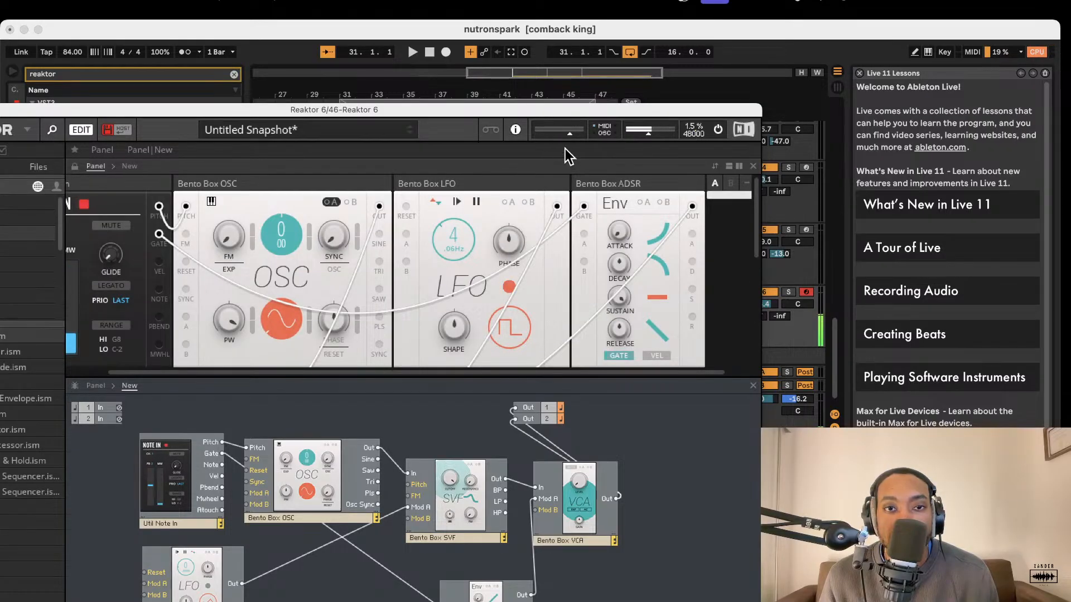
scroll(126, 213, "right", 1)
left_click_drag(173, 224, 185, 226)
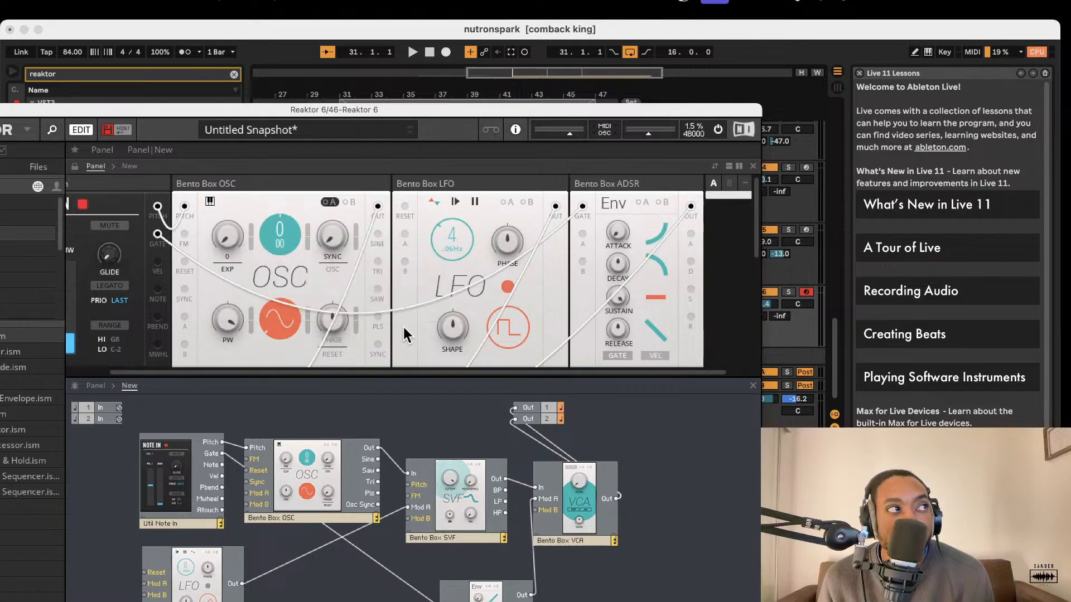
scroll(426, 371, "down", 1)
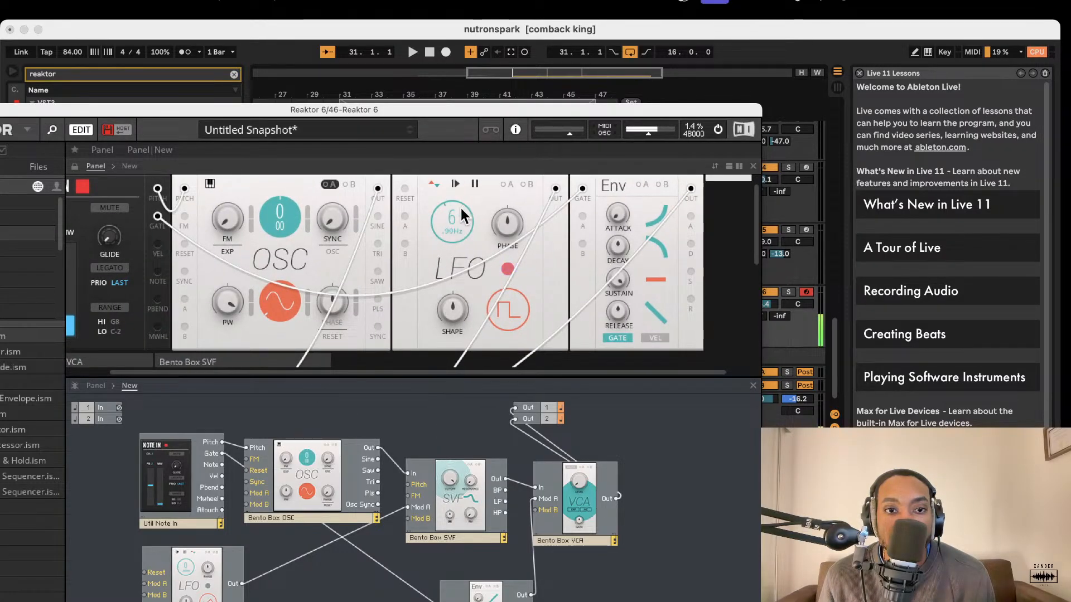
scroll(380, 253, "down", 5)
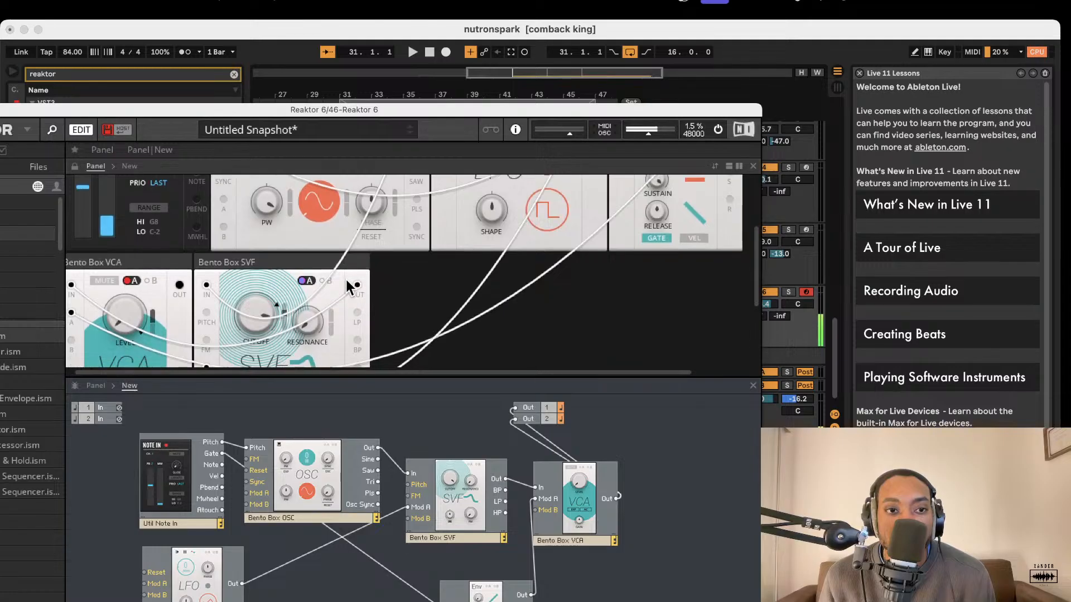
scroll(336, 223, "up", 6)
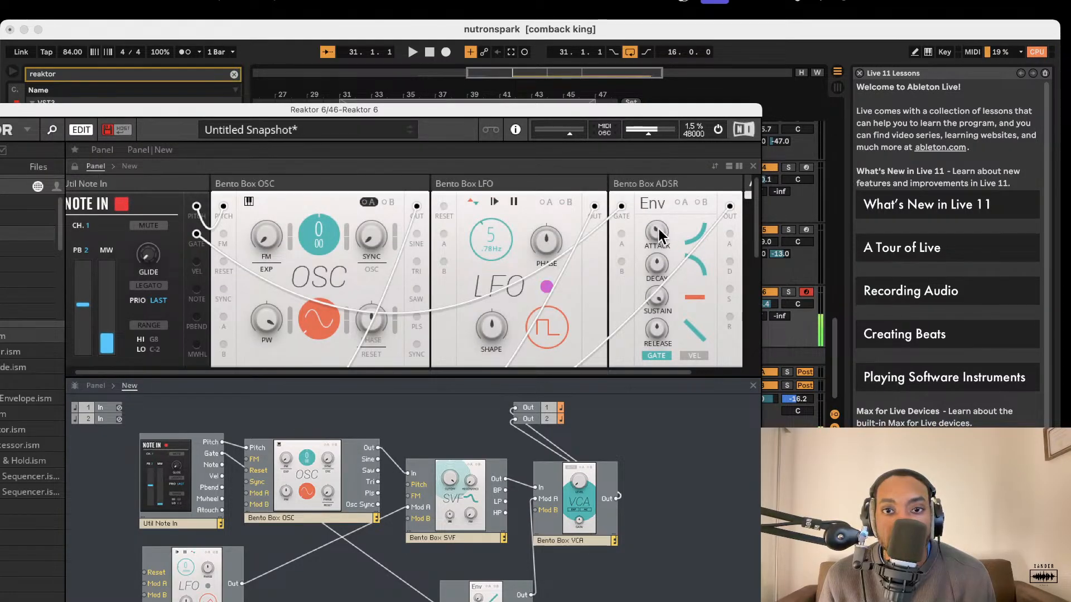
Readjust the SVF filter's cutoff and try out a different pitch on the Bento Box OSC.
scroll(588, 266, "down", 7)
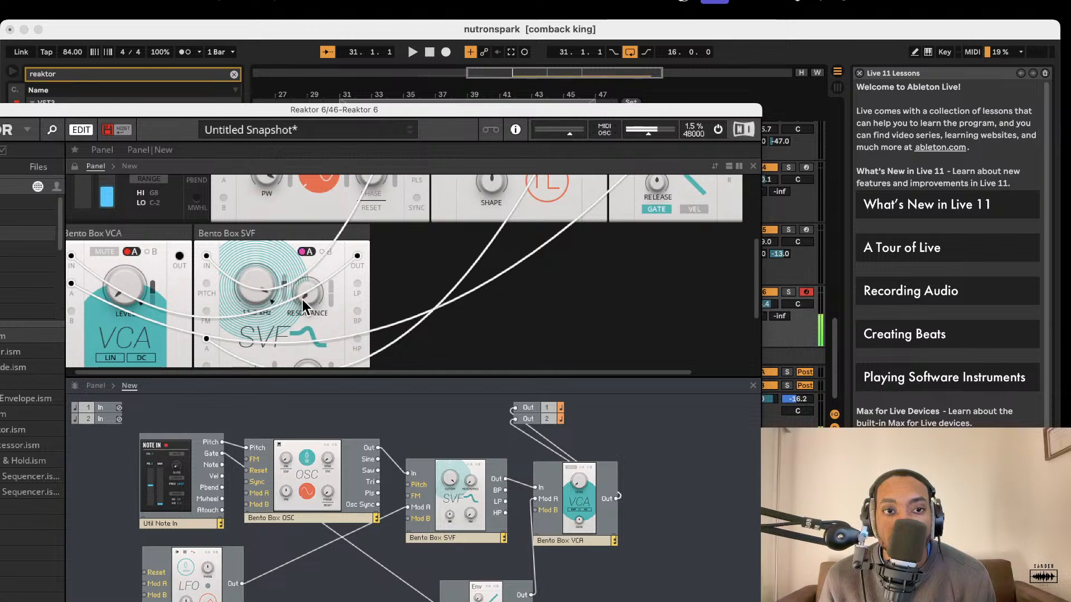
scroll(288, 270, "up", 5)
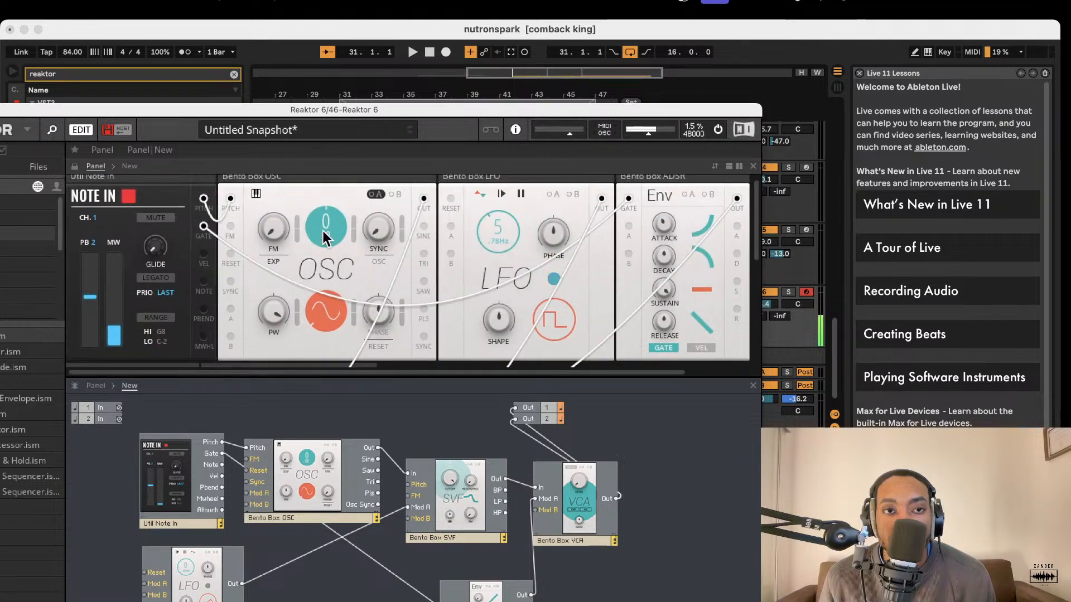
left_click_drag(326, 234, 324, 138)
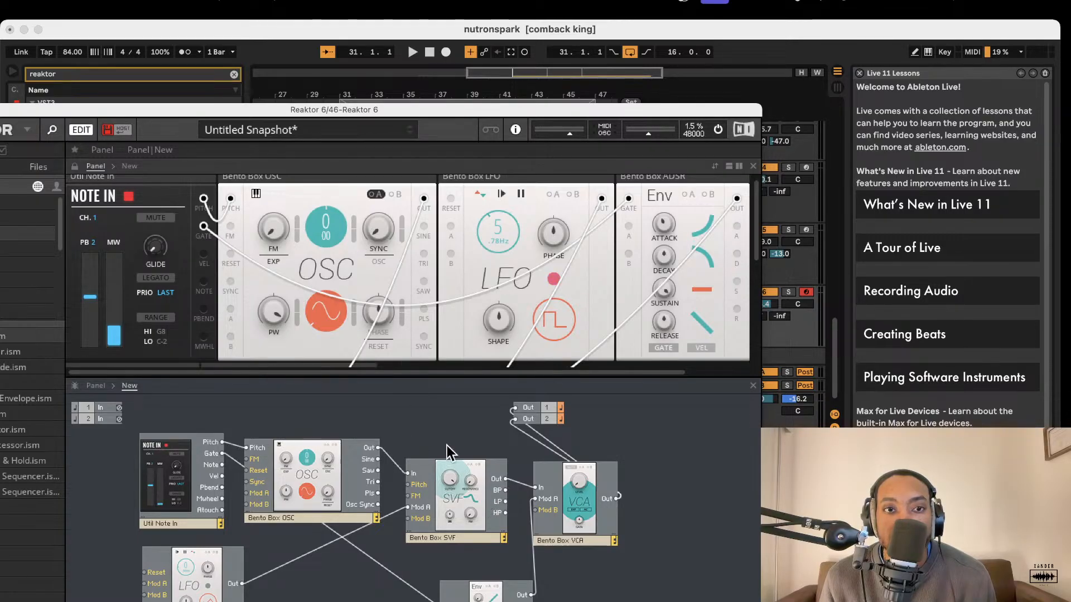
Connect the LFO output to Mod A of the Bento Box OSC as well, modulating the oscillator's pitch.
left_click_drag(235, 583, 260, 493)
left_click(357, 200)
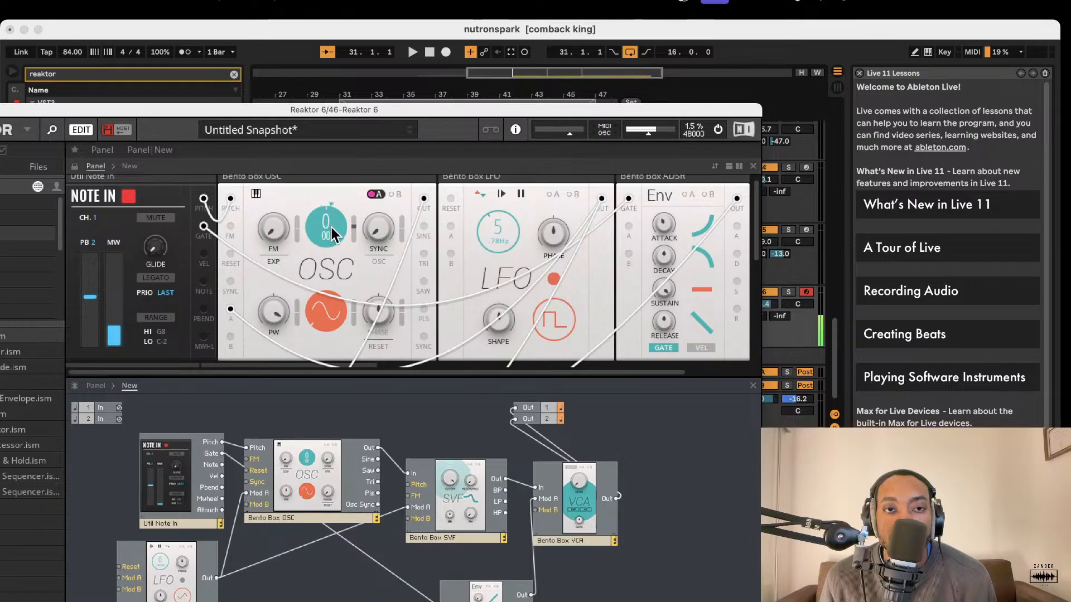
scroll(237, 256, "up", 1)
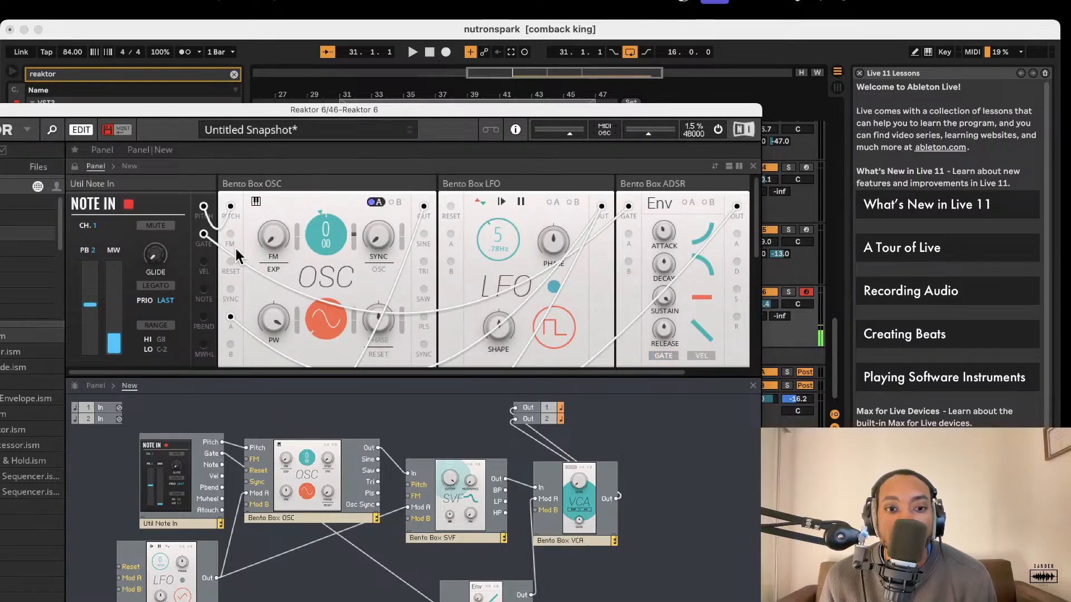
Duplicate the Bento Box ADSR envelope and place the copy beside the Bento Box LFO in the structure.
left_click(468, 589)
right_click(469, 590)
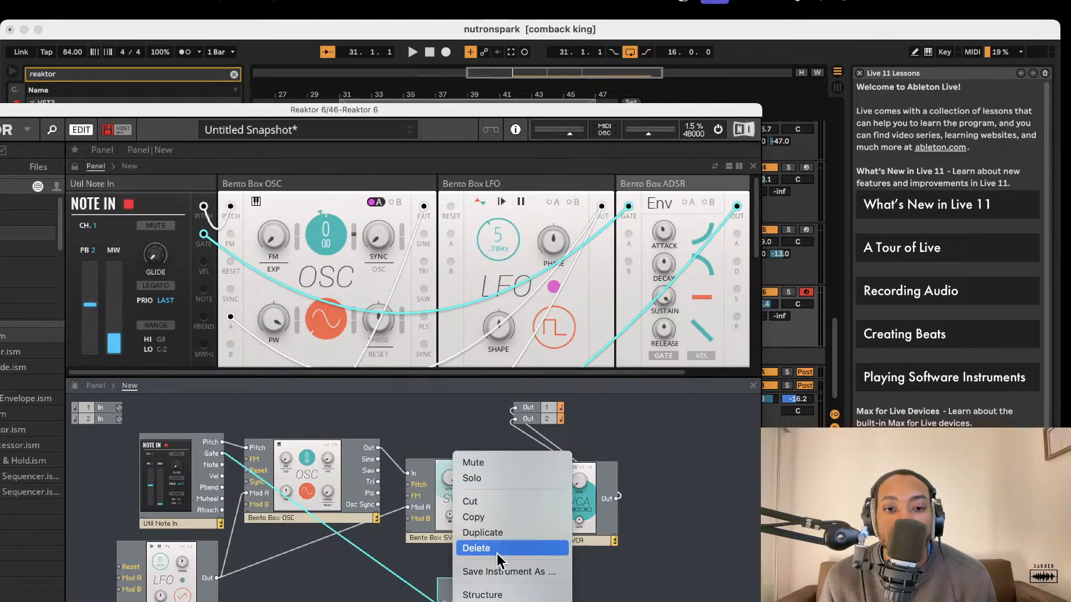
left_click(491, 533)
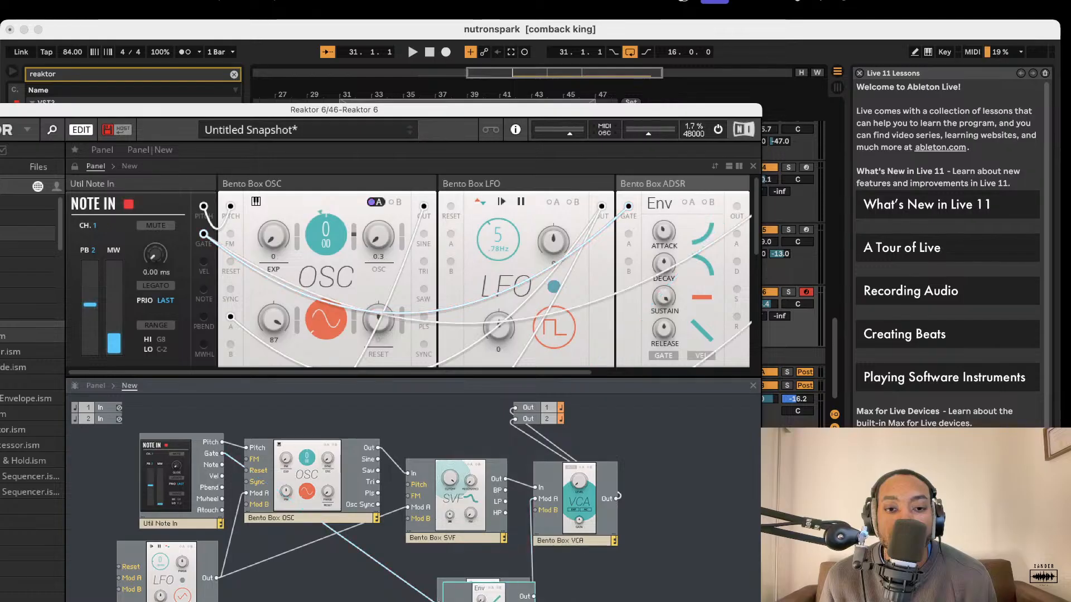
left_click_drag(535, 601, 246, 590)
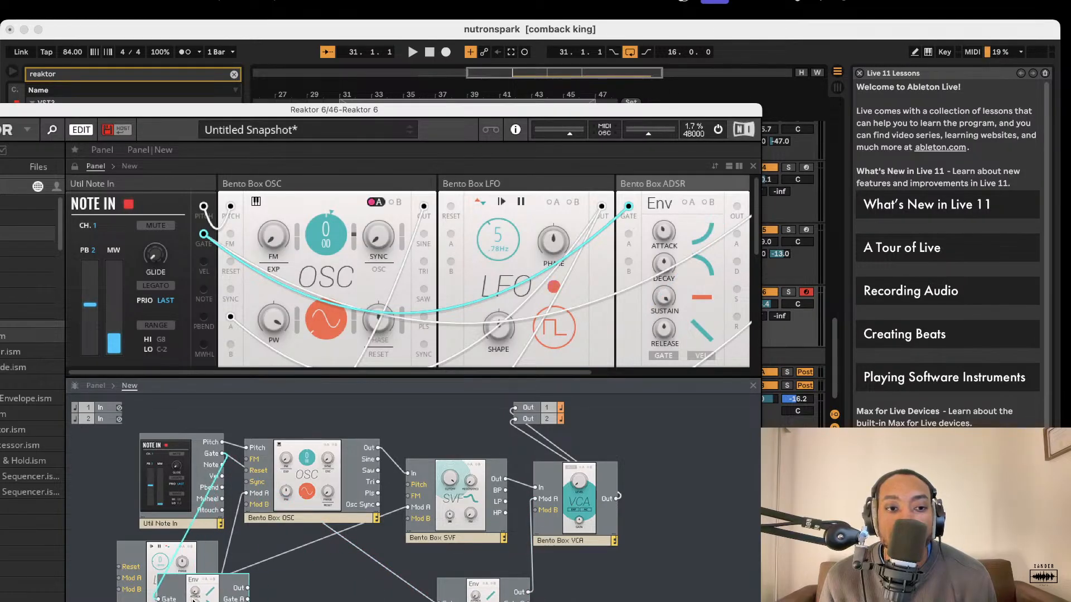
Connect the copied ADSR envelope's output to Mod B of the Bento Box OSC and select the oscillator's modulation A.
mouse_move(272, 522)
left_mouse_down()
mouse_move(268, 480)
mouse_move(267, 505)
left_mouse_up()
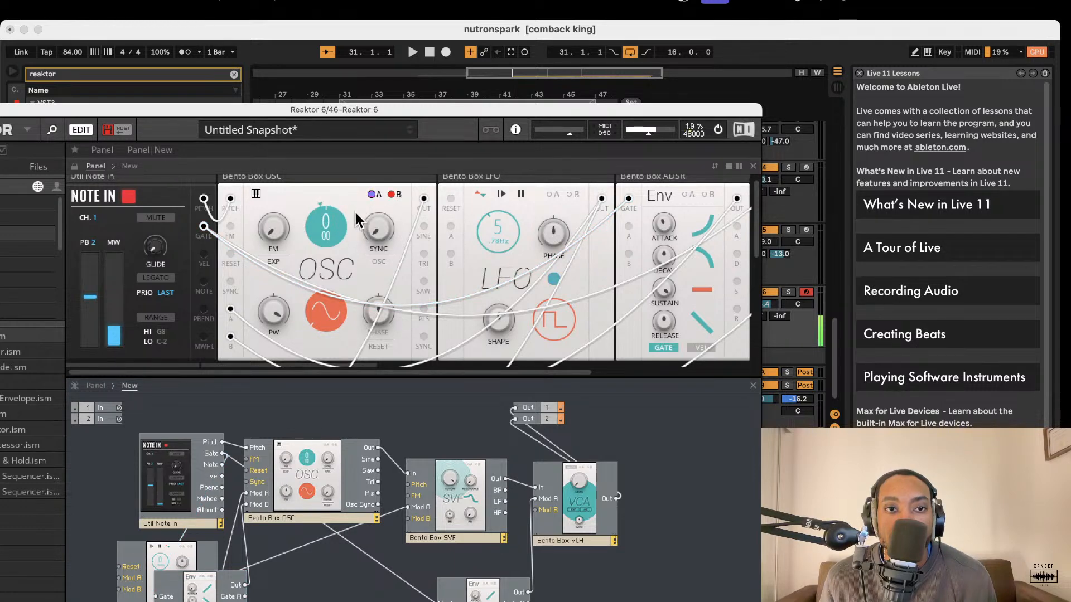
left_click(373, 195)
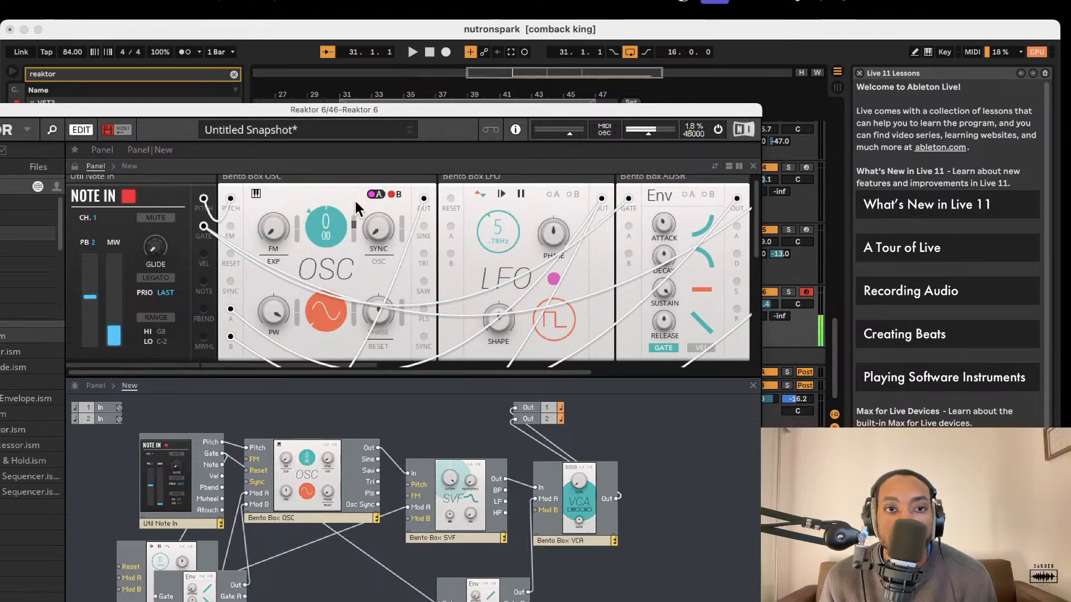
Rename the copied ADSR envelope as Pitch ADSR and move it clear of the LFO block in the structure.
scroll(427, 253, "down", 2)
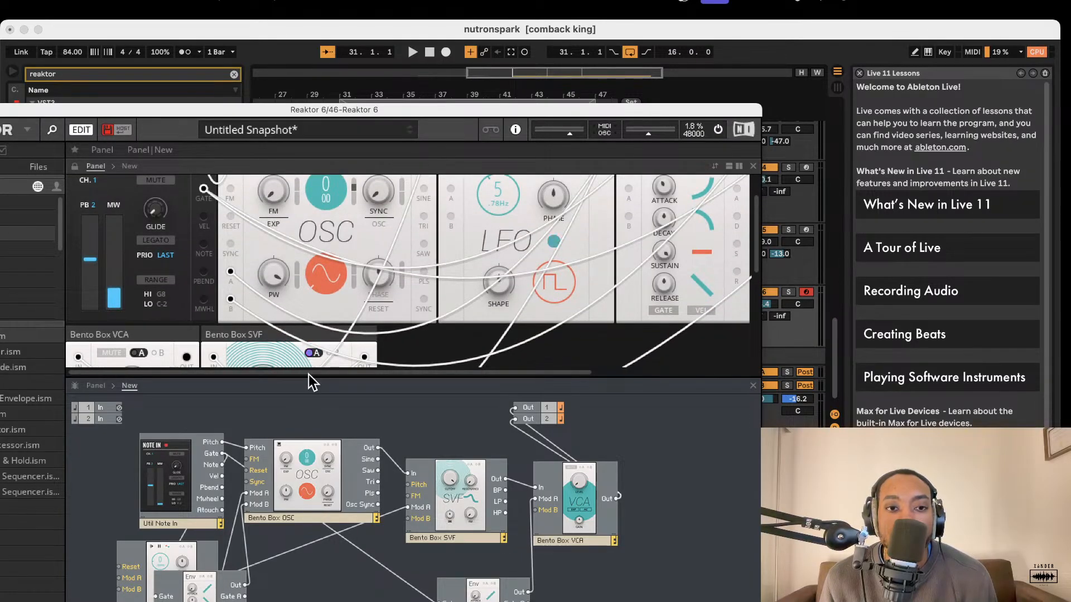
left_click_drag(307, 376, 338, 201)
left_click(183, 491)
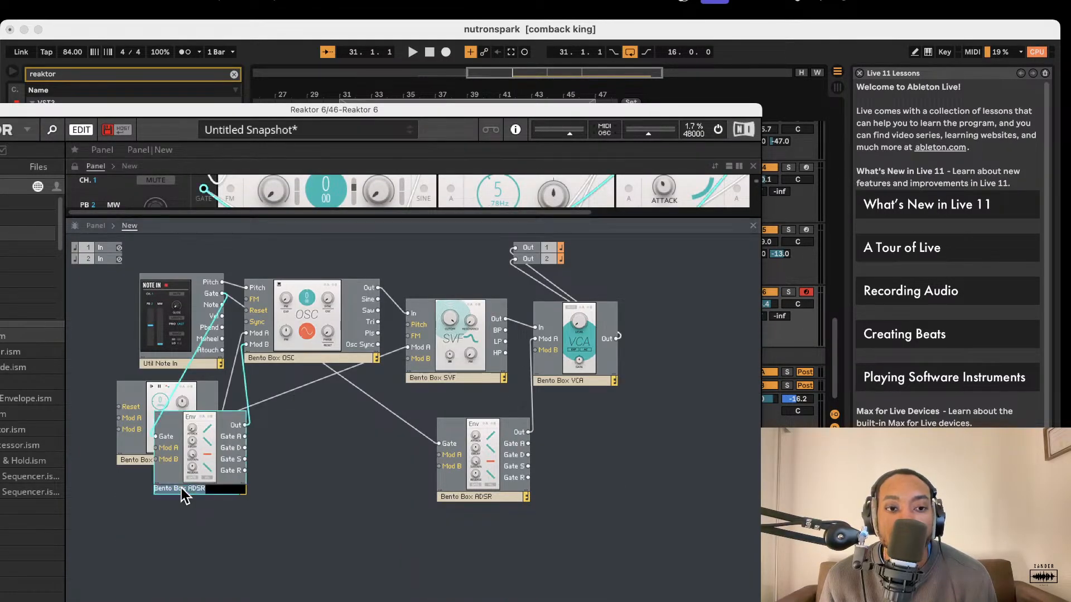
left_click(176, 488)
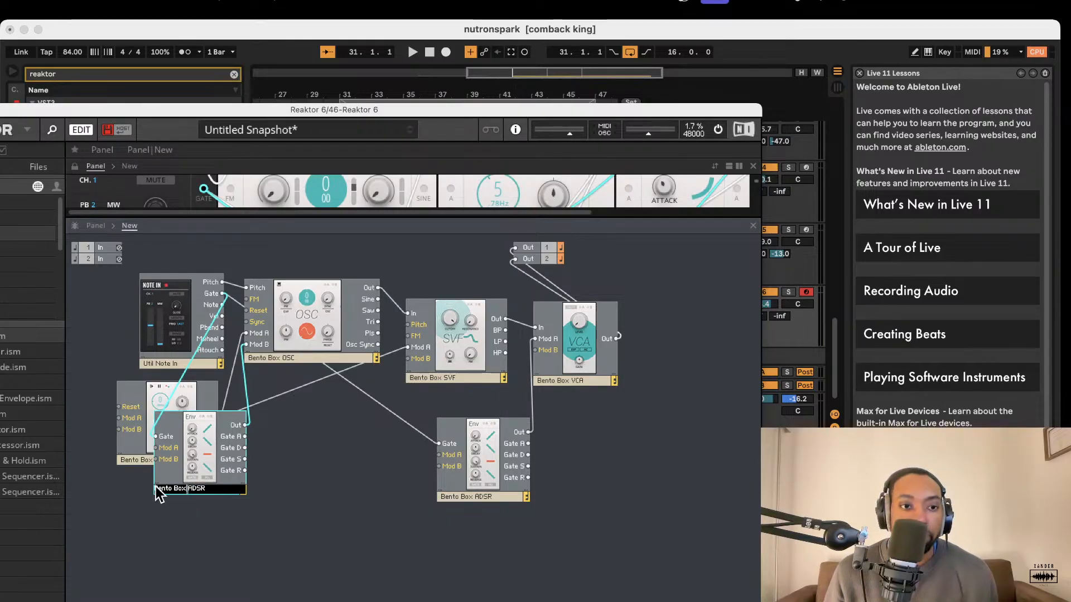
key("BackSpace")
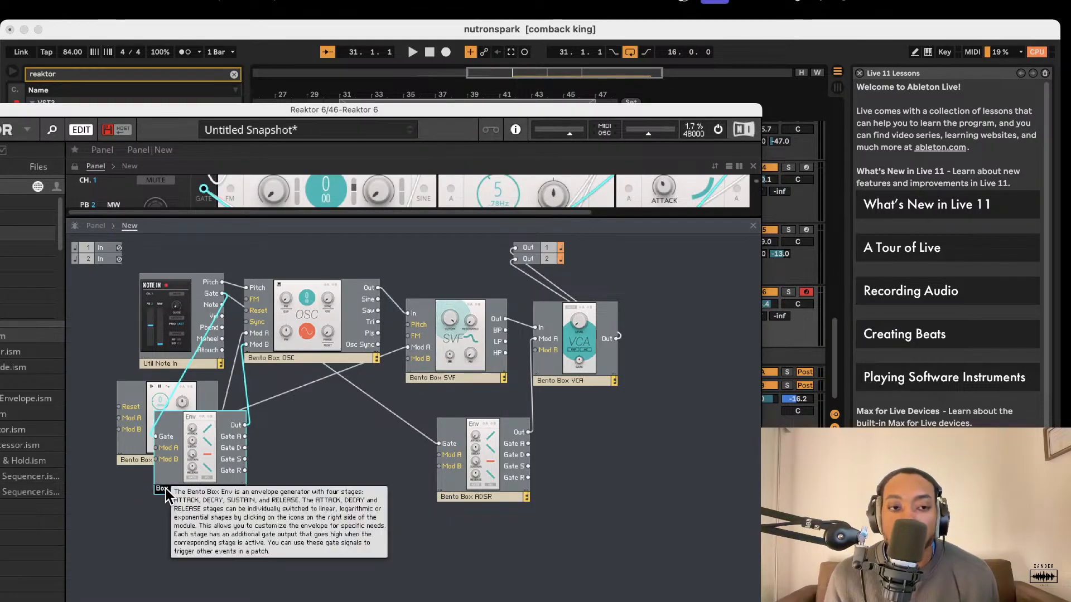
type("Pil")
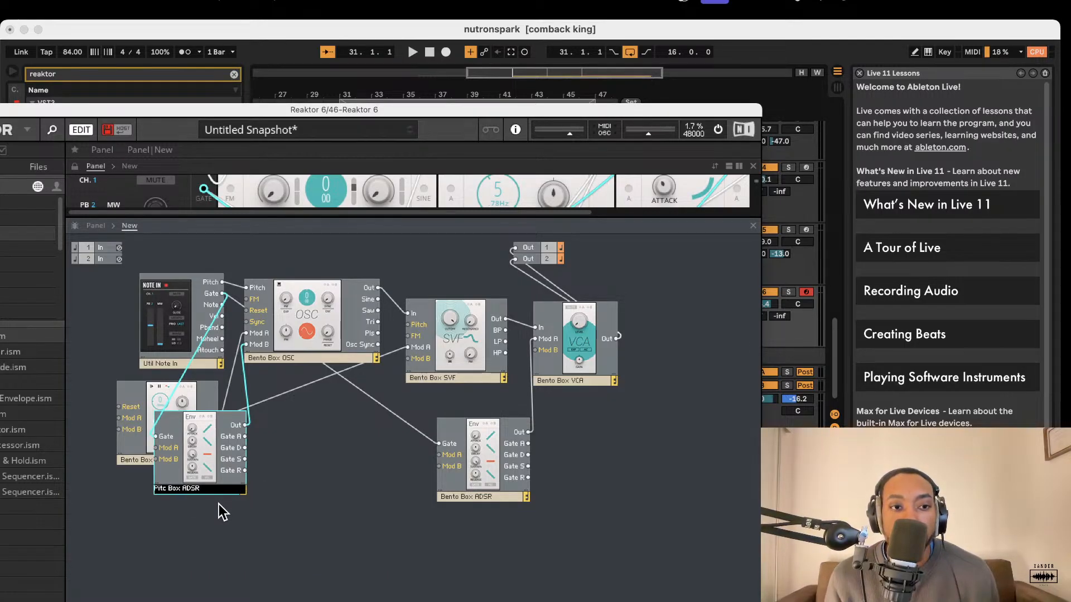
type("ch")
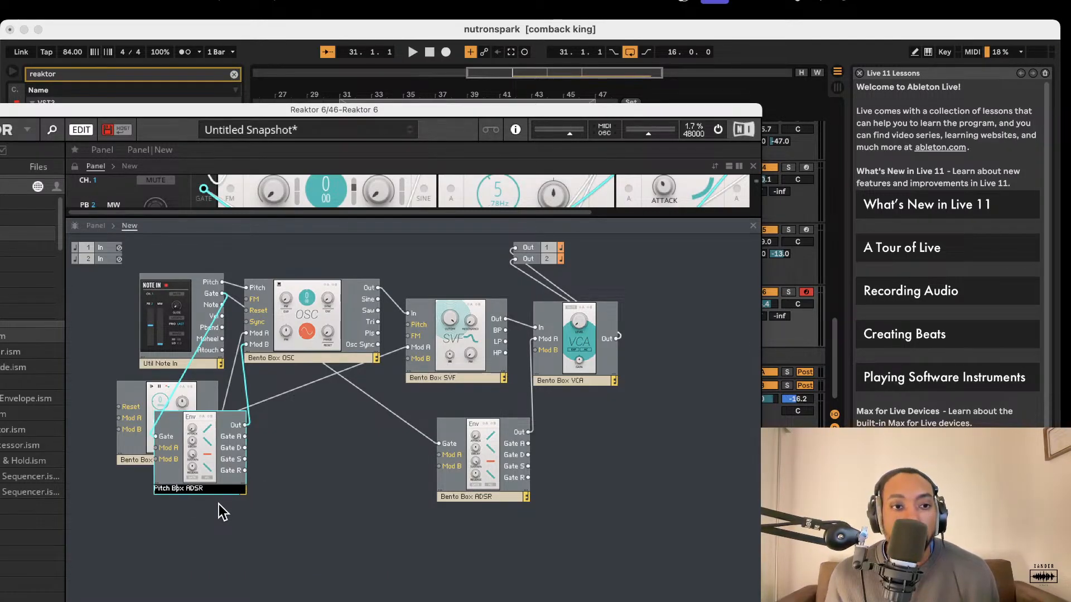
key("BackSpace")
key("BackSpace")
key("BackSpace")
key("BackSpace")
key("BackSpace")
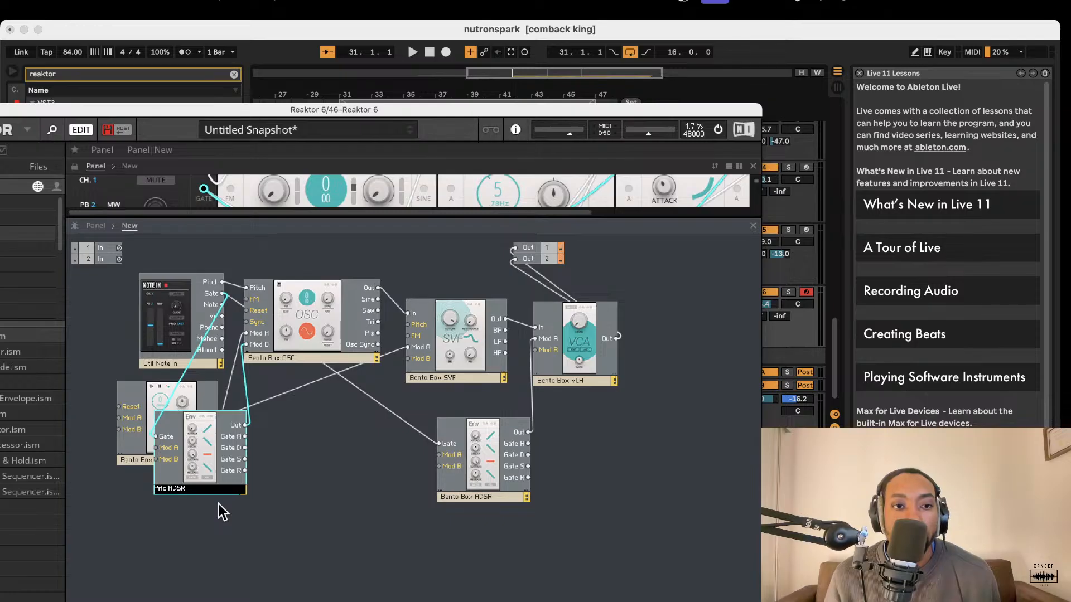
type("h")
left_click(249, 509)
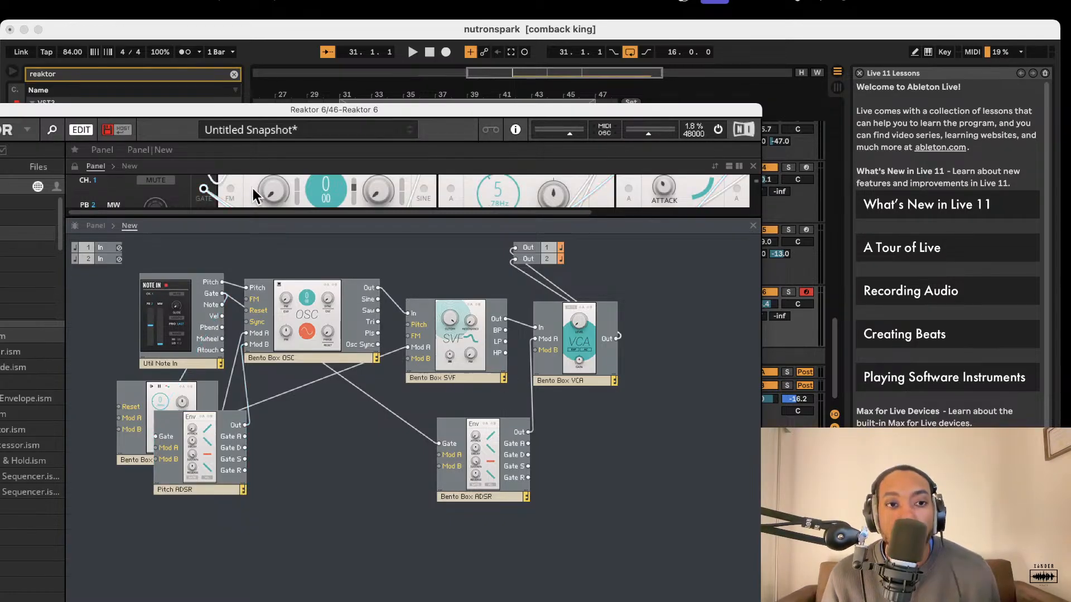
left_click_drag(215, 425, 257, 454)
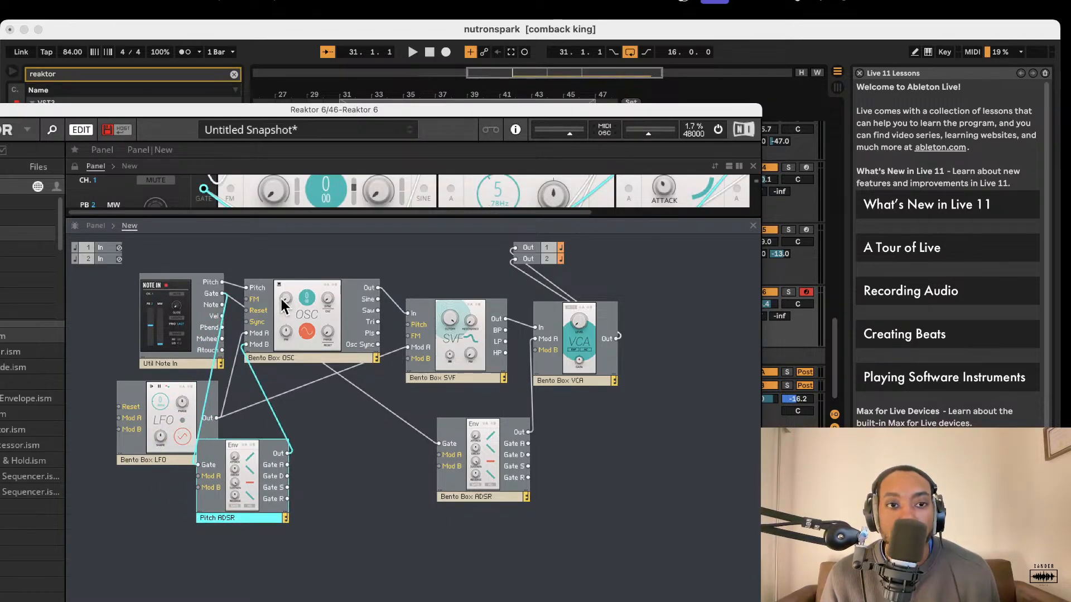
Switch the Bento Box OSC to modulation B and adjust its modulation amount on the oscillator's pitch.
left_click_drag(309, 217, 315, 480)
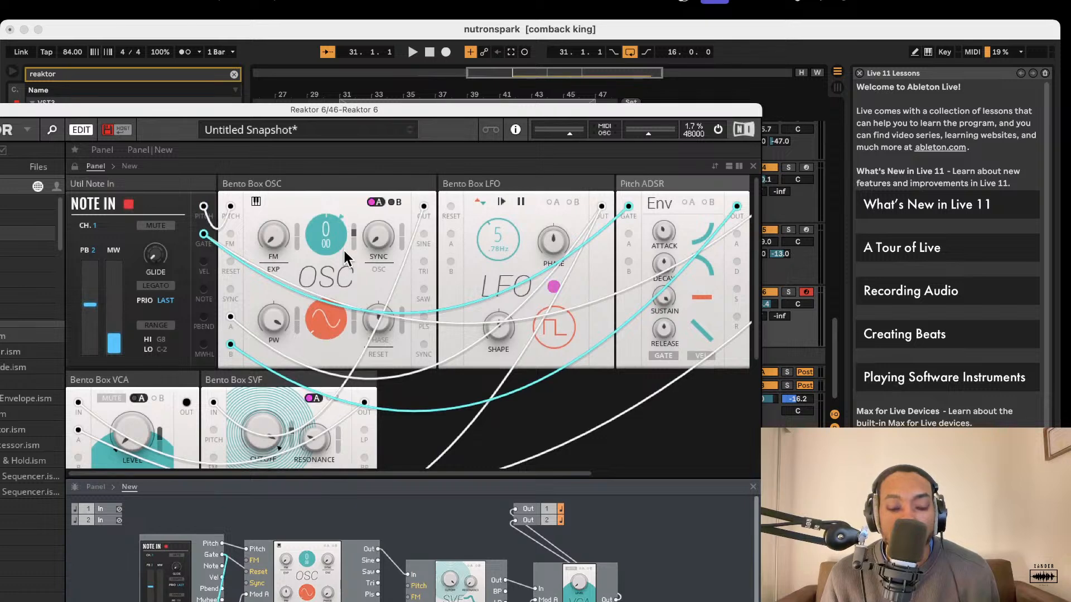
left_click(357, 241)
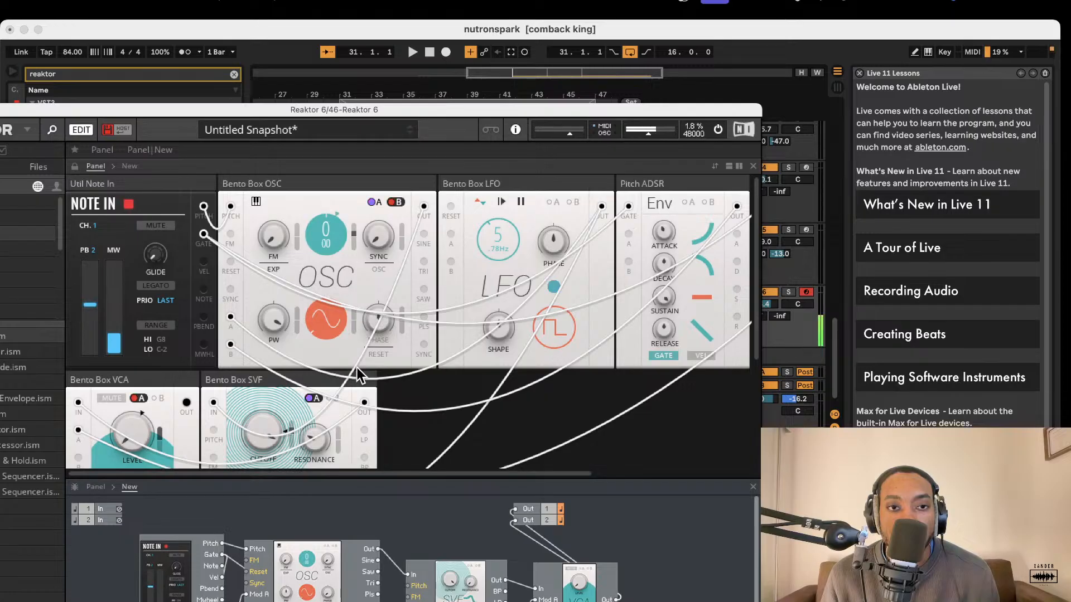
scroll(315, 385, "down", 5)
scroll(323, 257, "up", 5)
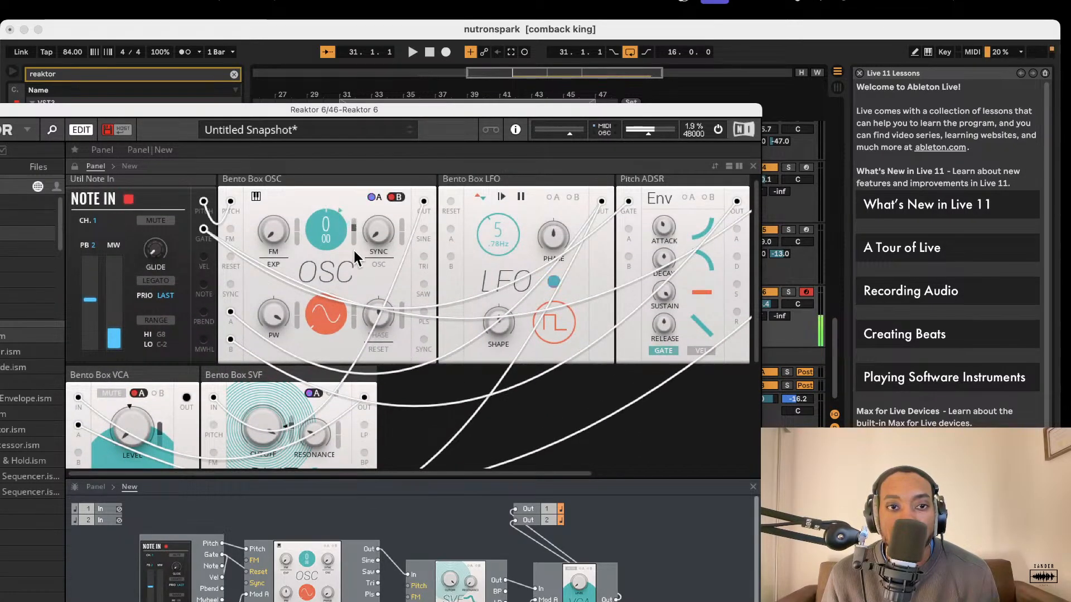
scroll(354, 249, "down", 5)
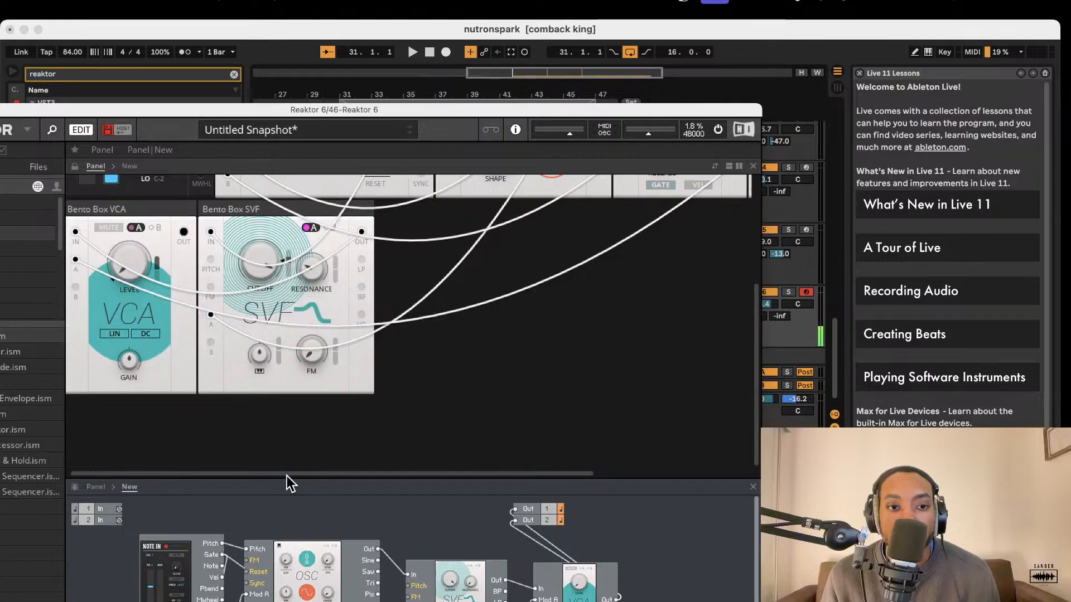
Rename the LFO block in the structure as Bento Box LFO 2.
left_click_drag(290, 481, 280, 229)
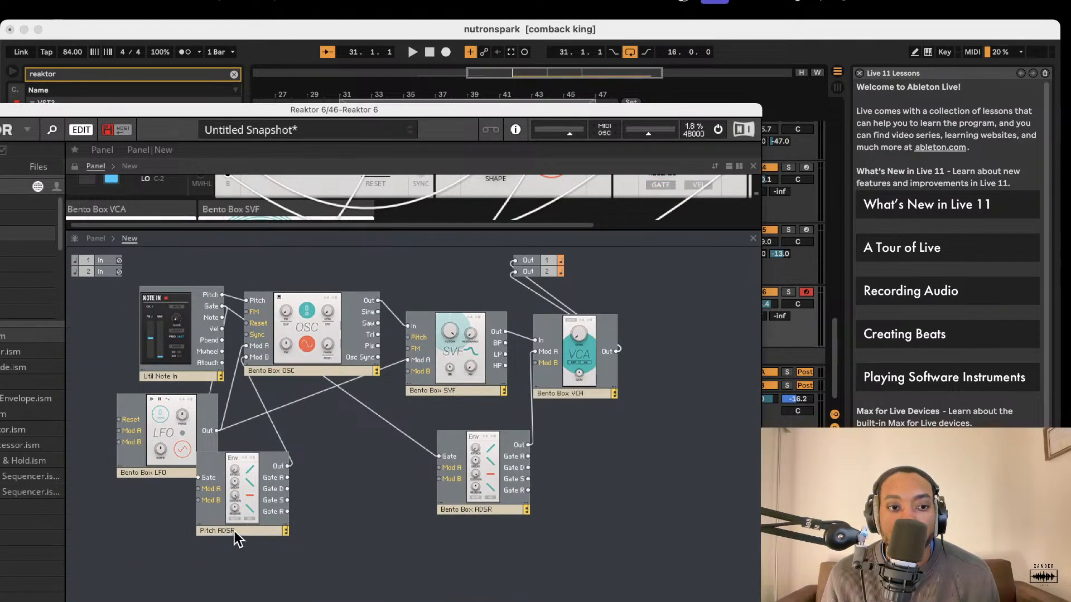
double_click(167, 471)
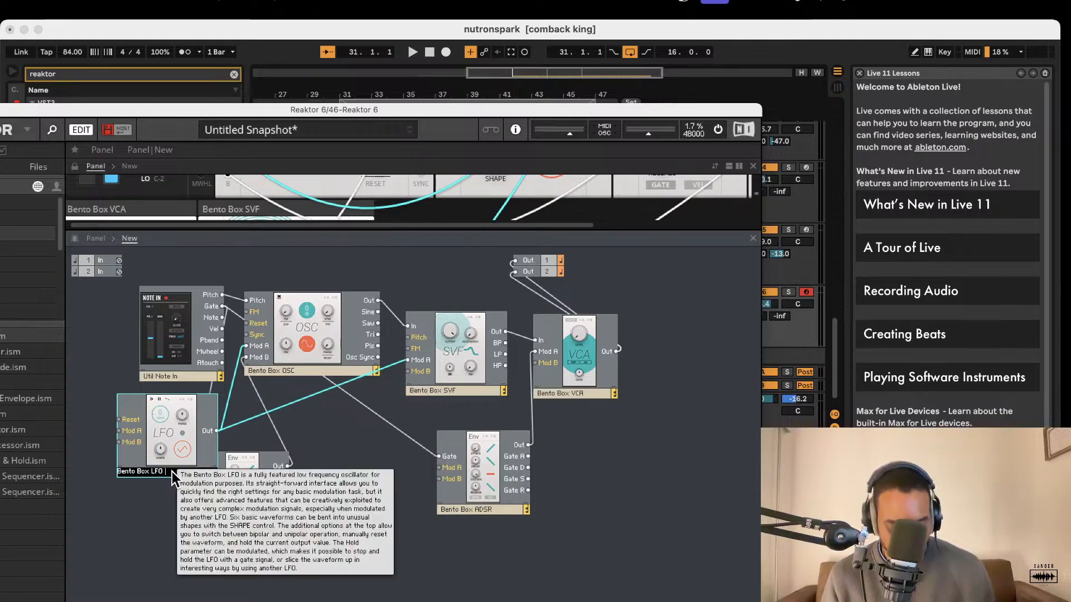
double_click(241, 528)
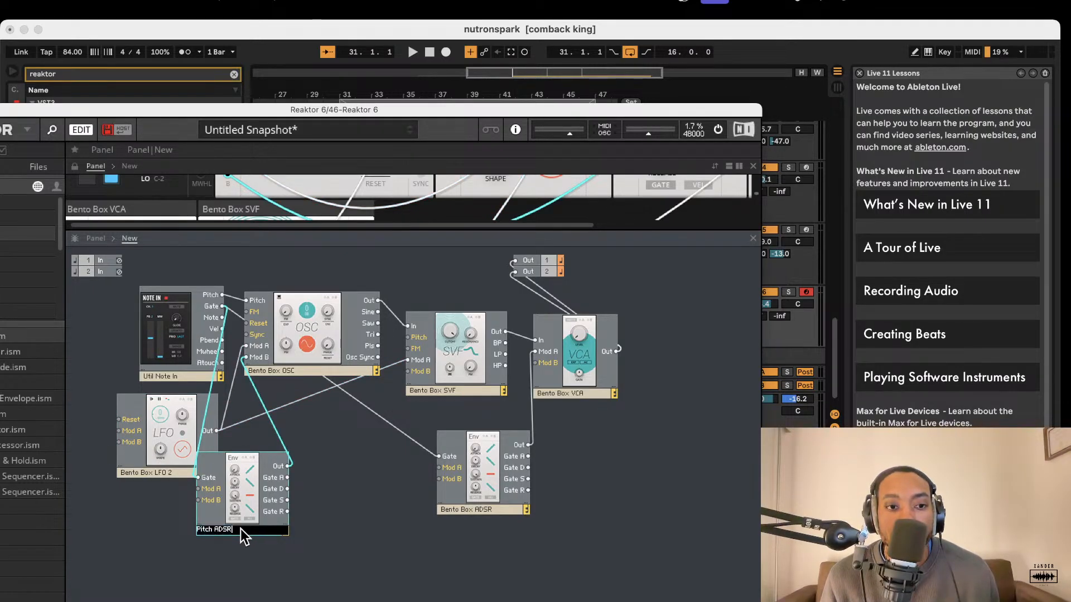
key("Return")
Set the Pitch ADSR envelope's attack to 4.36 s and lengthen its release.
left_click_drag(388, 229, 387, 524)
scroll(213, 328, "up", 5)
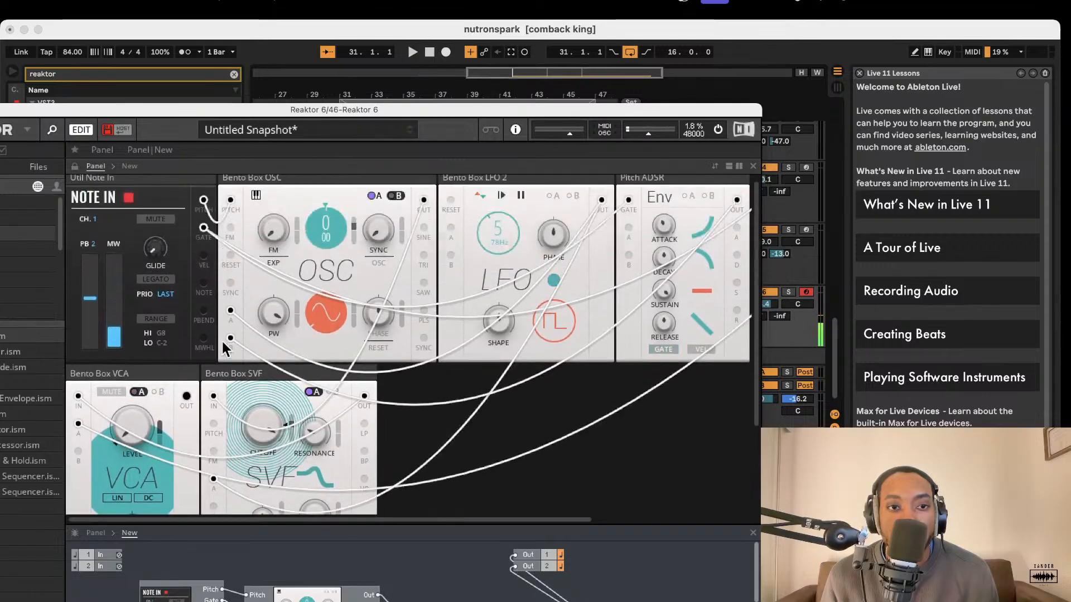
scroll(250, 342, "right", 8)
scroll(357, 329, "left", 1)
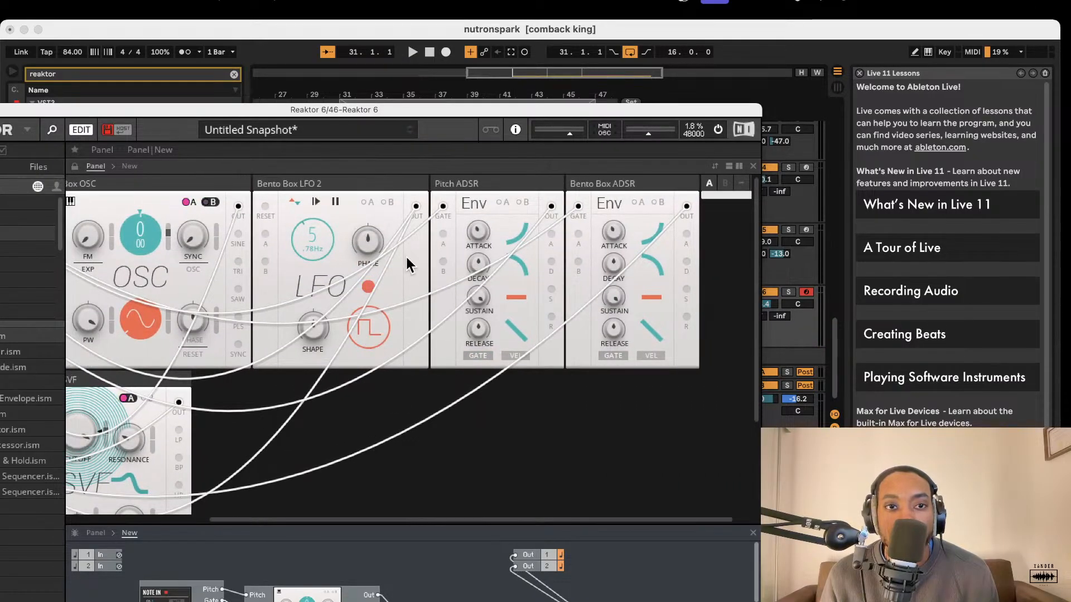
scroll(363, 254, "down", 1)
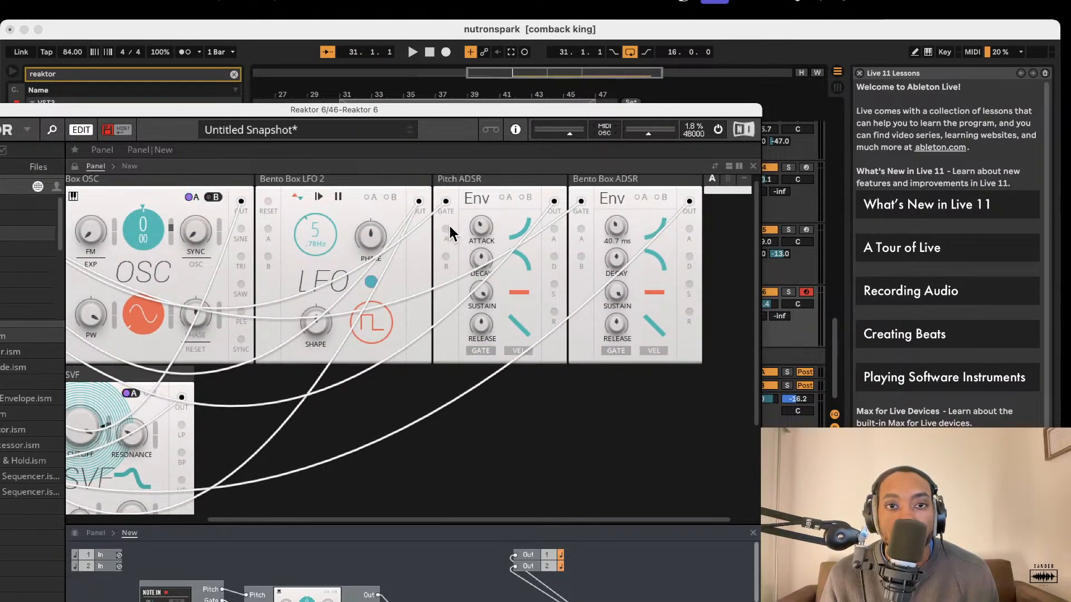
scroll(524, 228, "up", 1)
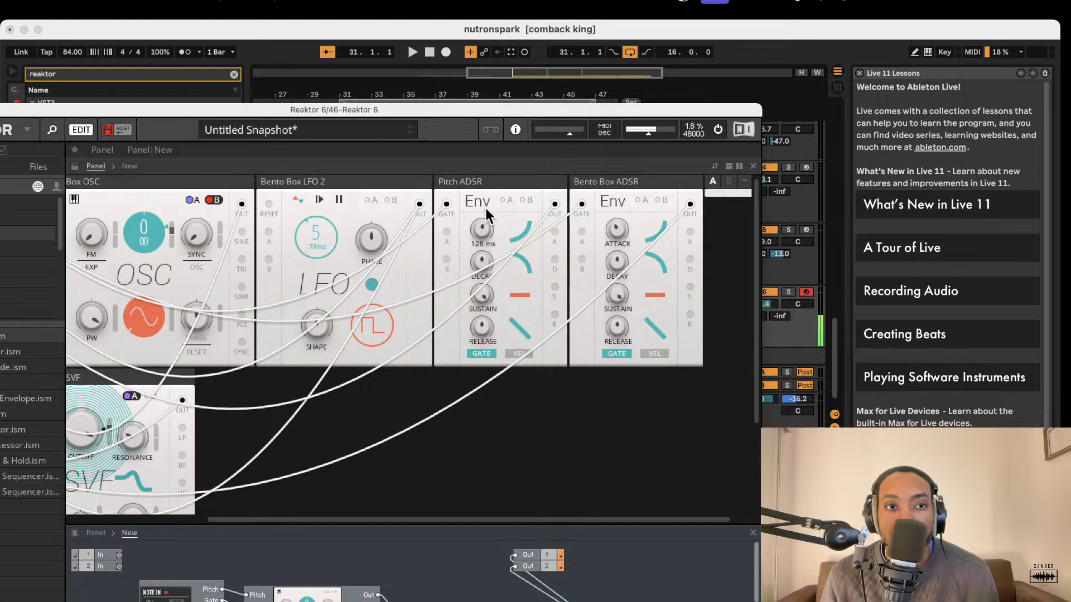
left_click_drag(486, 208, 486, 198)
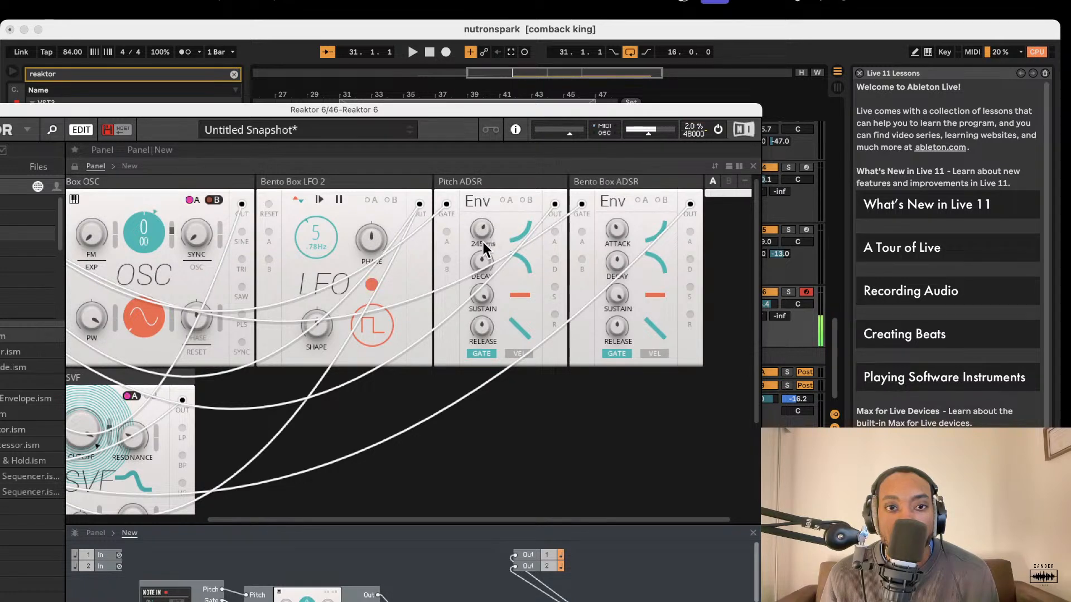
left_click_drag(483, 247, 487, 210)
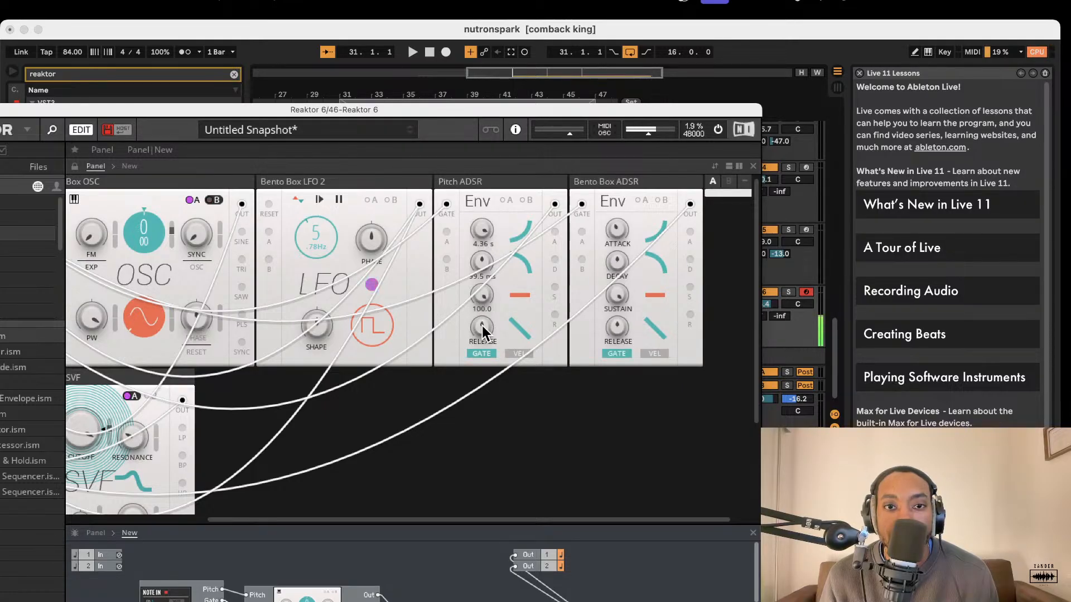
left_click_drag(482, 326, 497, 264)
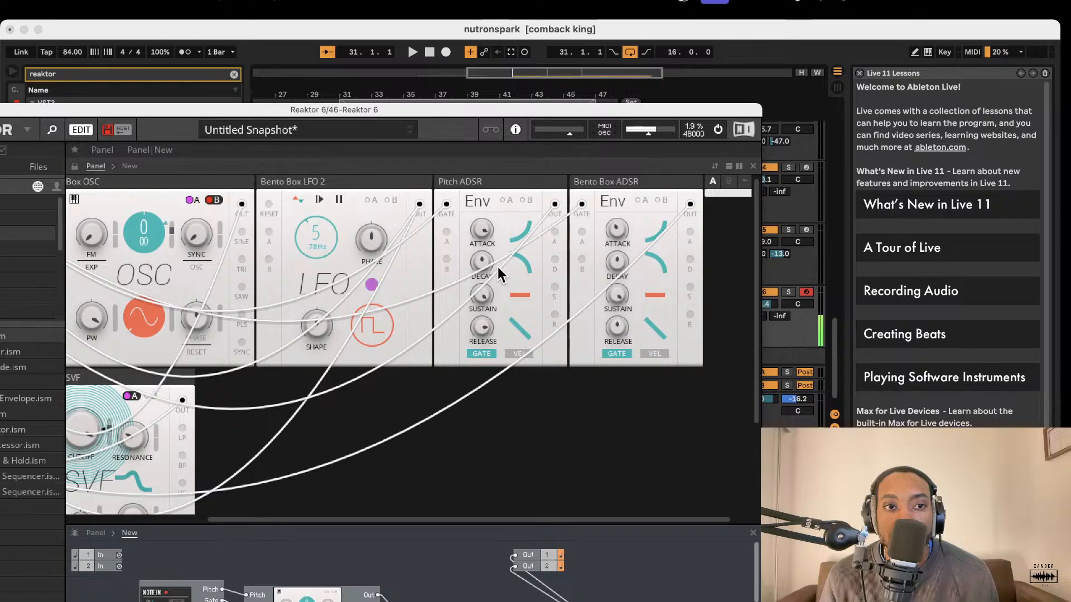
Move the Reaktor window so its block browser is fully visible and enlarge the structure view.
left_click_drag(418, 110, 542, 85)
scroll(315, 411, "down", 5)
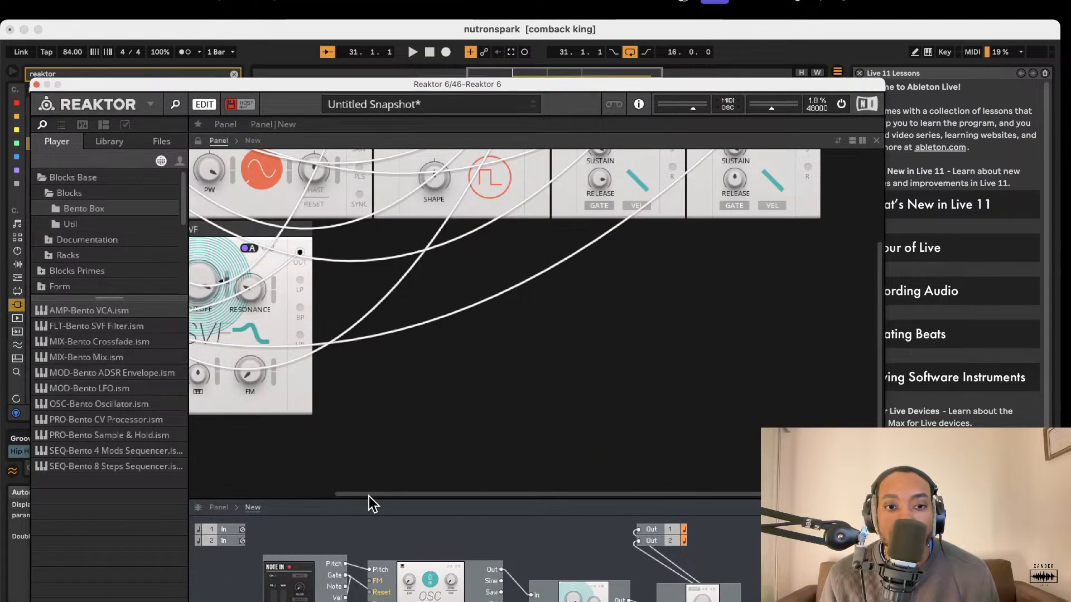
left_click_drag(370, 497, 377, 363)
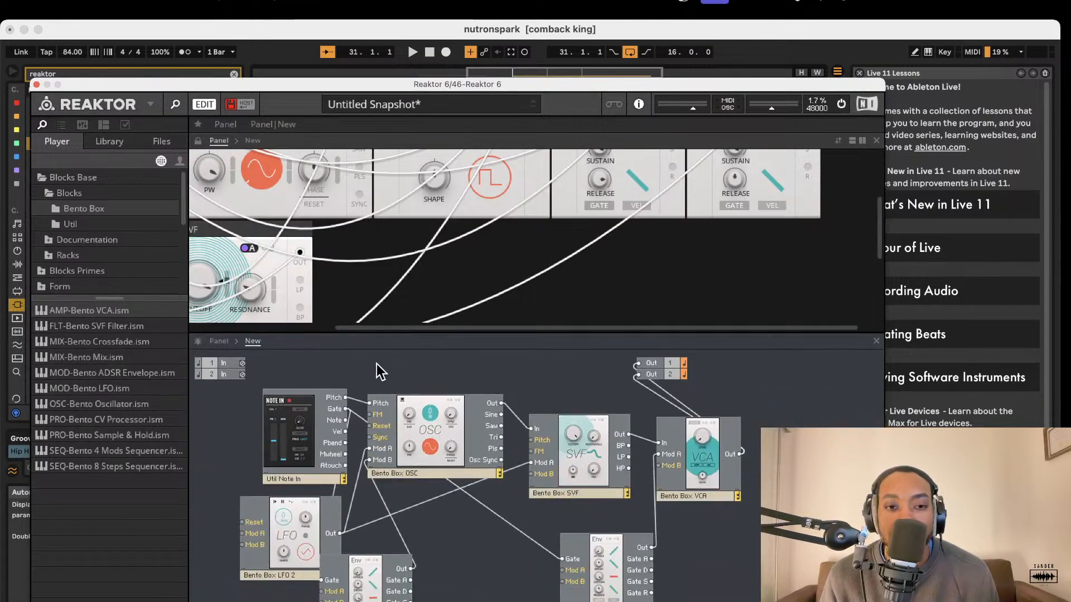
Look through the Blocks Base folders, then open the Rounds folder inside the Blocks Primes blocks.
left_click(77, 223)
left_click(76, 195)
left_click(76, 209)
scroll(97, 272, "down", 3)
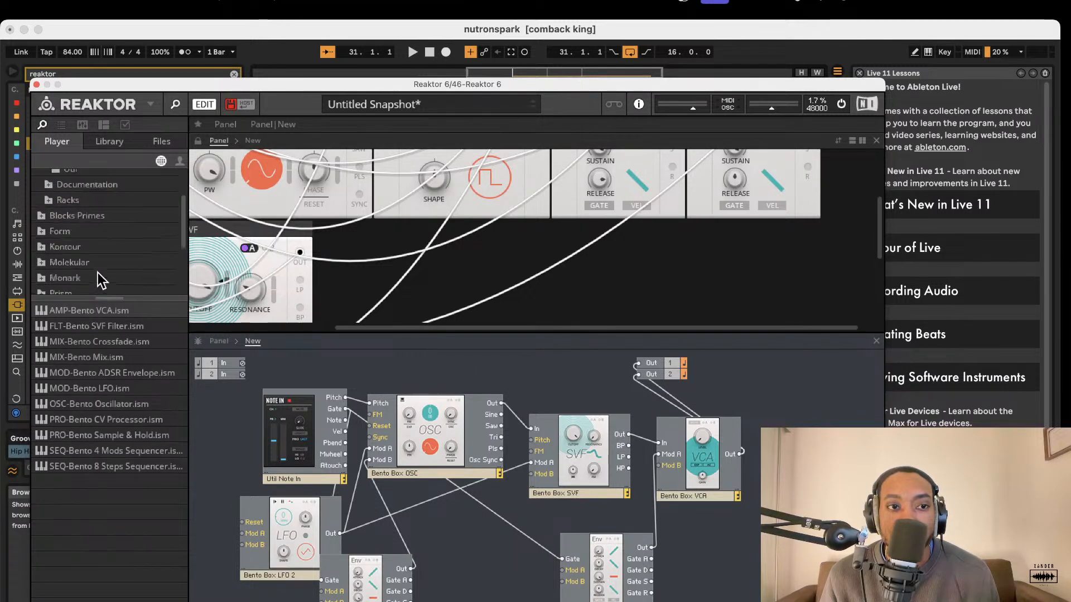
scroll(101, 279, "down", 5)
scroll(56, 245, "up", 8)
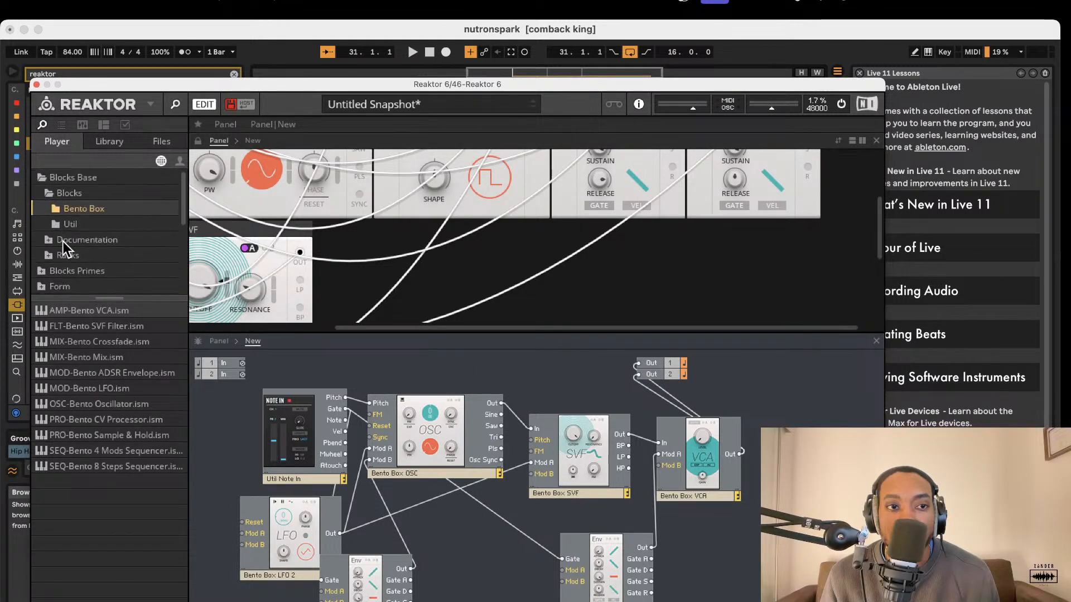
left_click(69, 223)
scroll(59, 252, "down", 1)
left_click(49, 226)
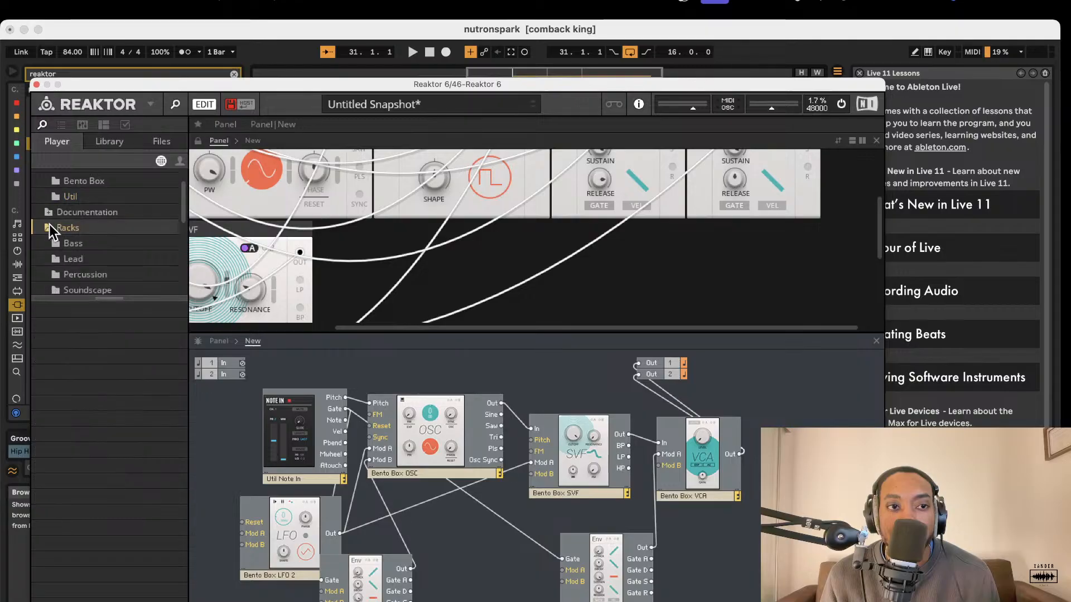
scroll(75, 252, "down", 5)
scroll(74, 253, "up", 1)
left_click(52, 249)
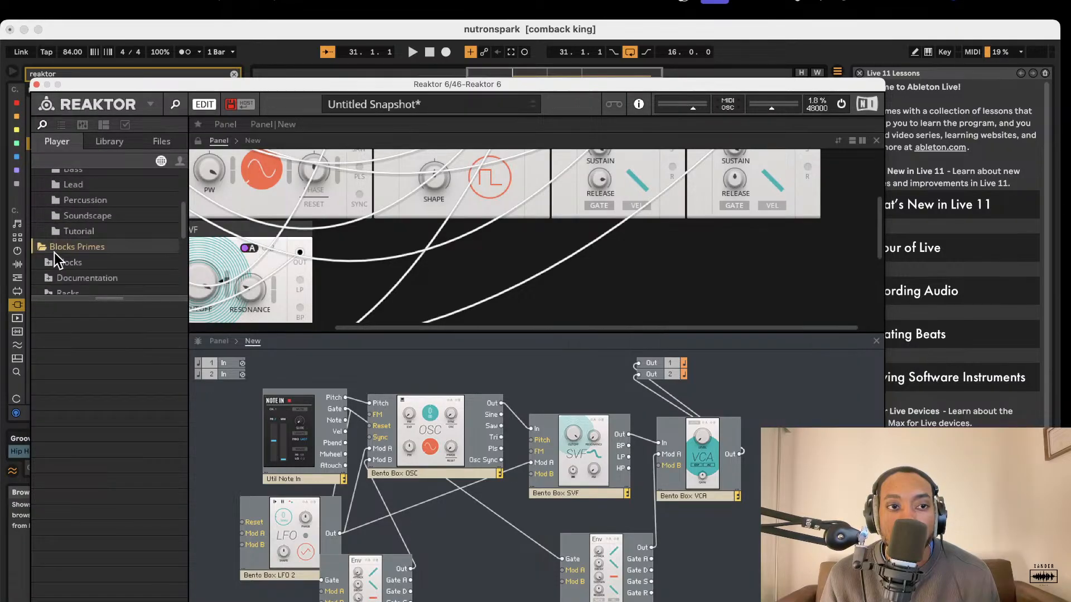
scroll(60, 248, "down", 5)
left_click(52, 179)
scroll(97, 254, "down", 3)
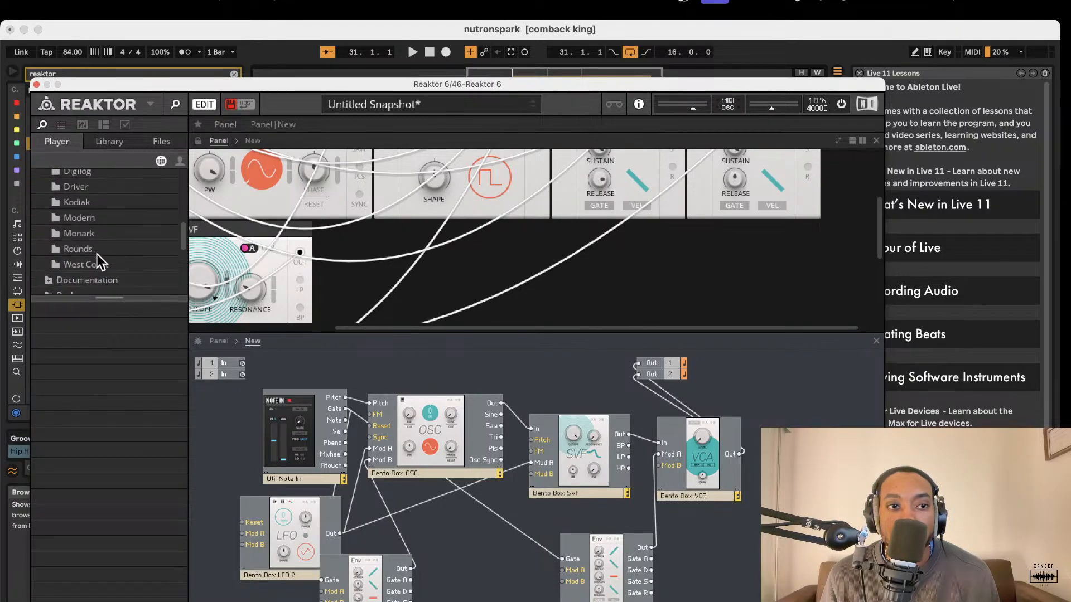
left_click(98, 244)
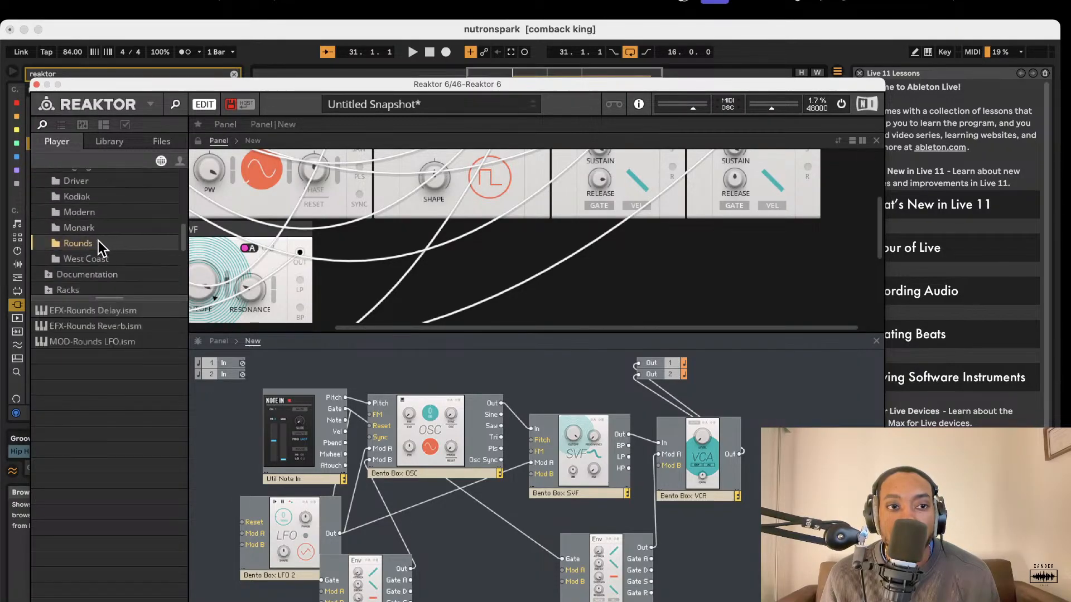
Add a Rounds Reverb block, wire the VCA output into its In L and In R, and connect the reverb to outputs 1 and 2.
double_click(102, 326)
mouse_move(746, 450)
left_mouse_down()
mouse_move(770, 465)
mouse_move(741, 455)
left_mouse_up()
scroll(749, 457, "right", 2)
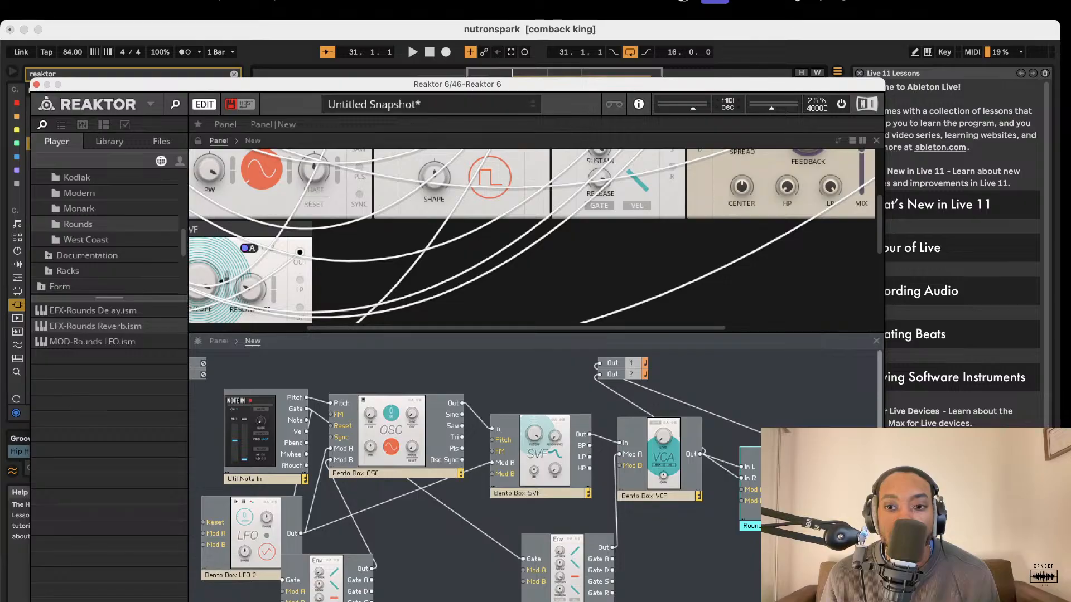
scroll(630, 385, "right", 1)
left_click_drag(593, 378, 591, 375)
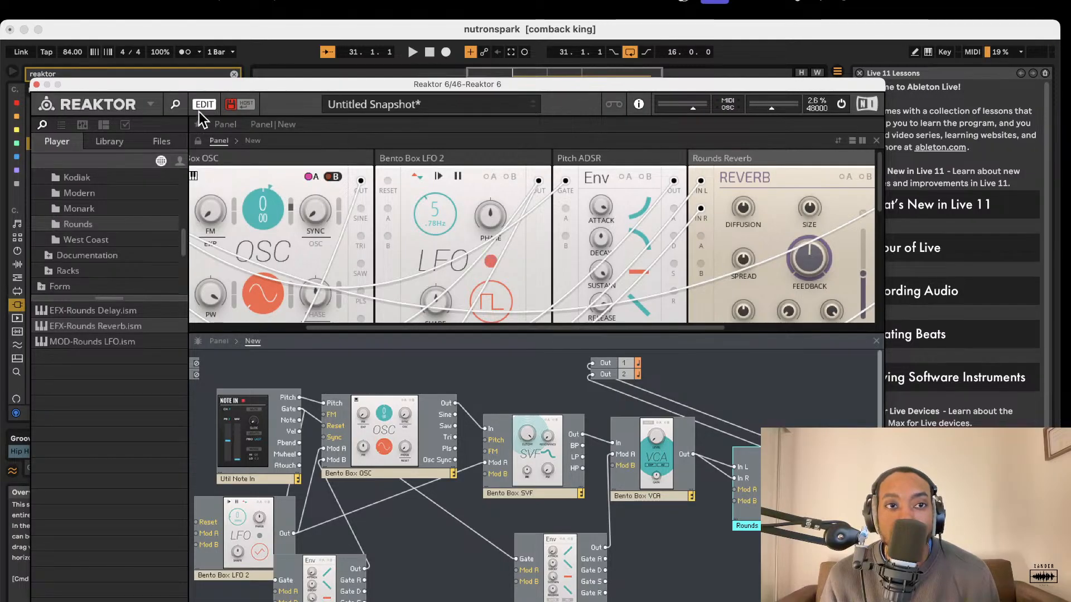
Save the ensemble in the Racks folder as RizerfatbassLS.ens and close the Reaktor window.
left_click(149, 105)
mouse_move(168, 124)
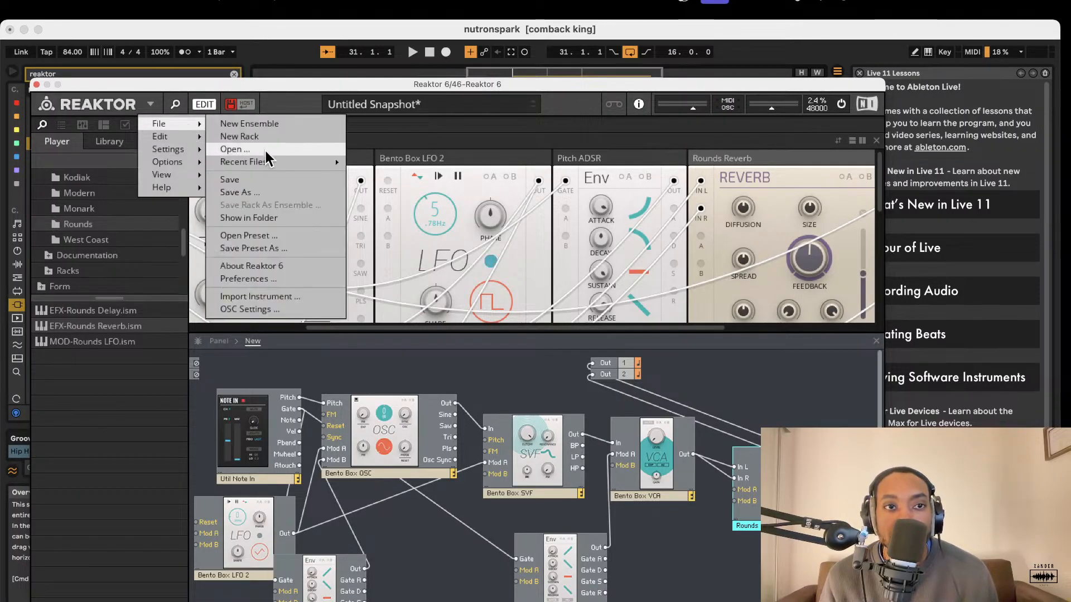
mouse_move(261, 166)
left_click(258, 193)
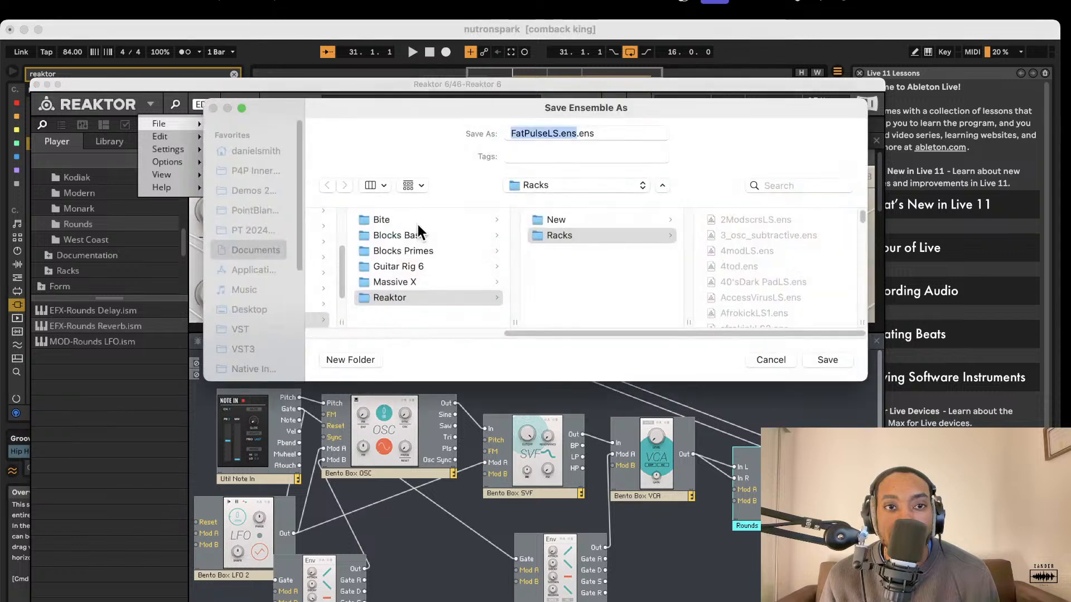
key("BackSpace")
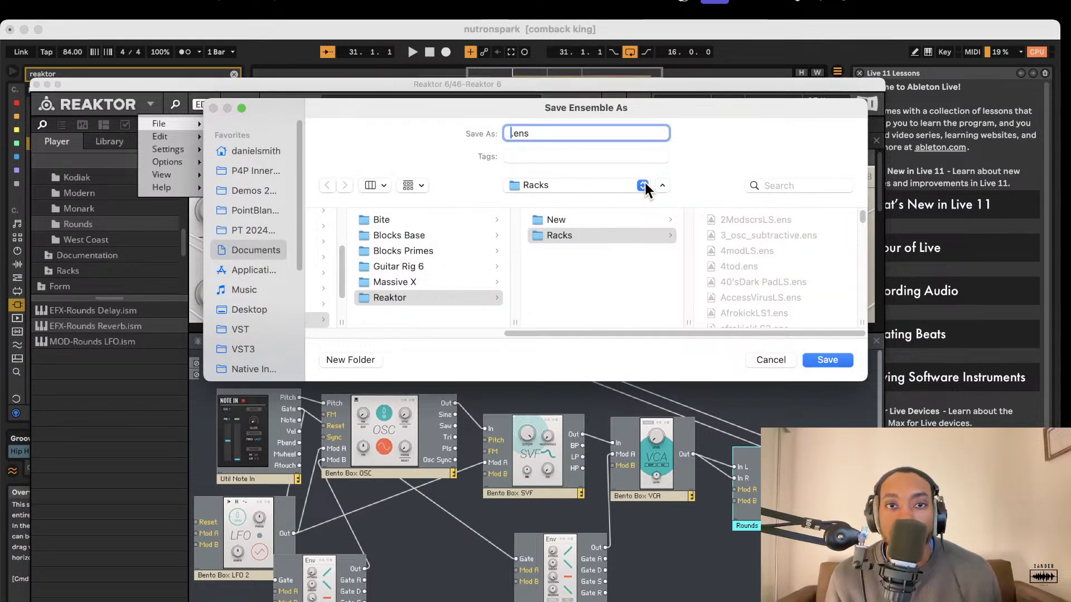
type("Rlzer")
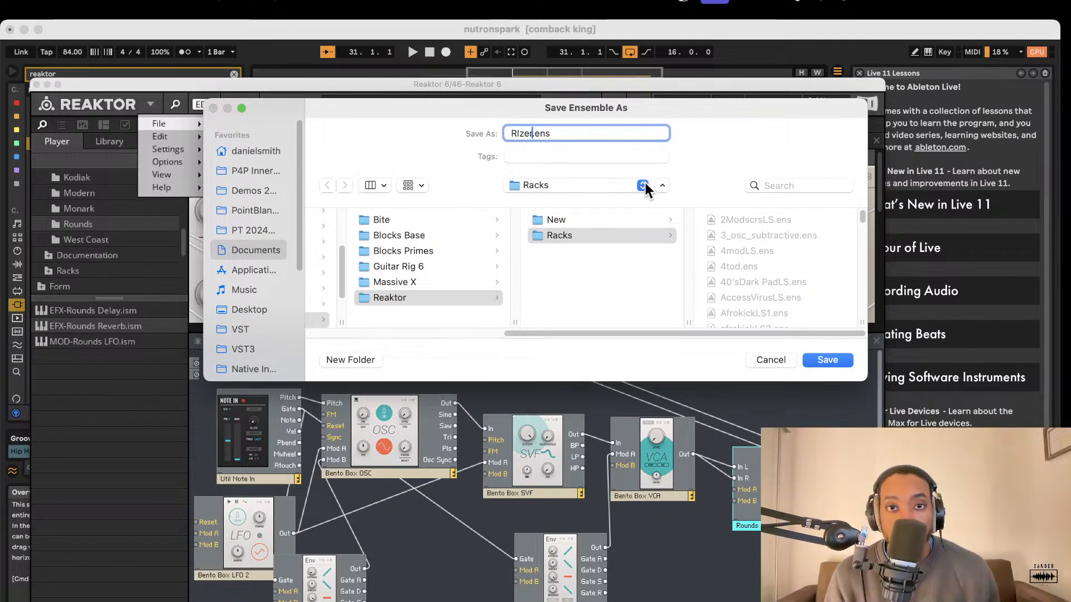
key("BackSpace")
key("BackSpace")
key("BackSpace")
key("BackSpace")
type("izer")
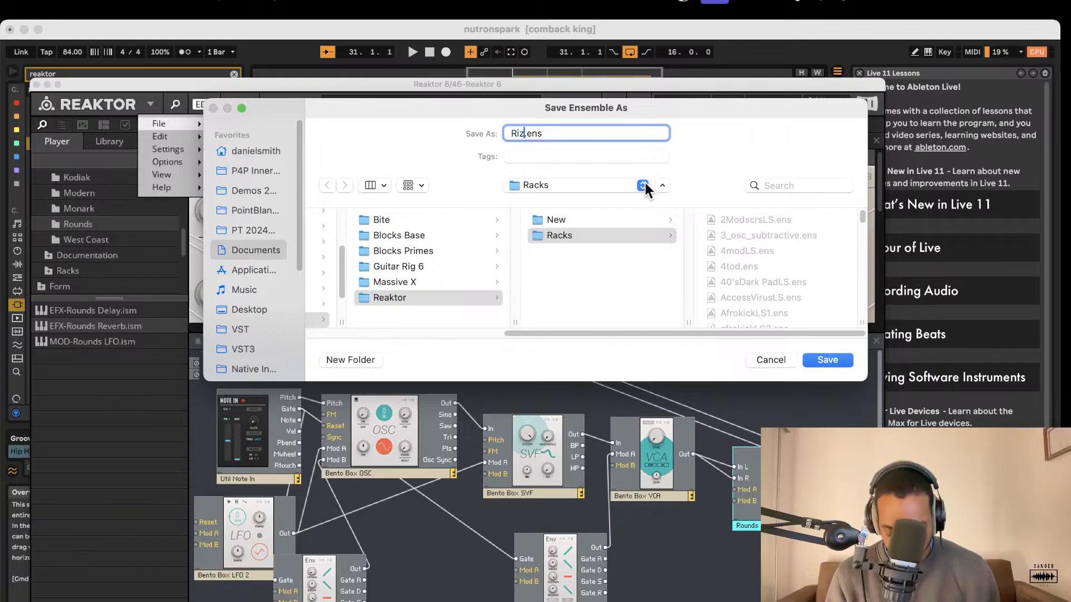
type("fatb")
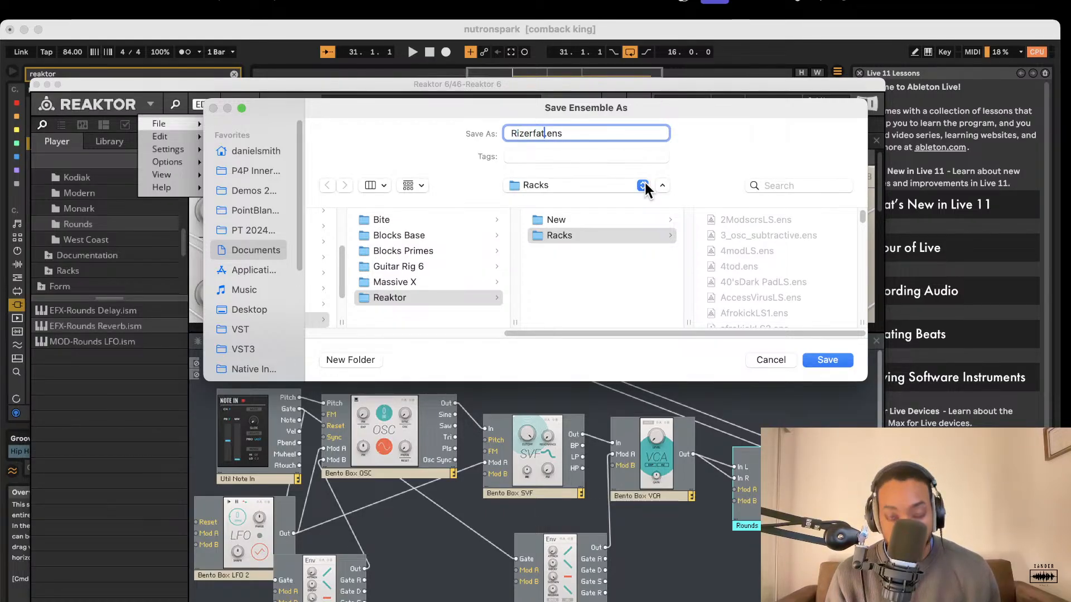
type("assLS")
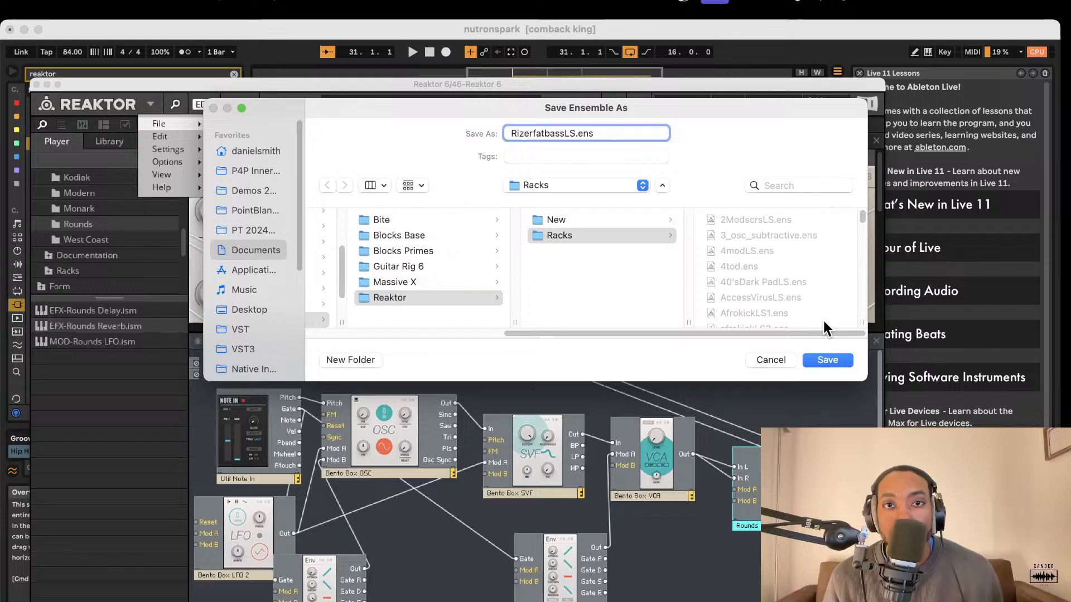
left_click(830, 360)
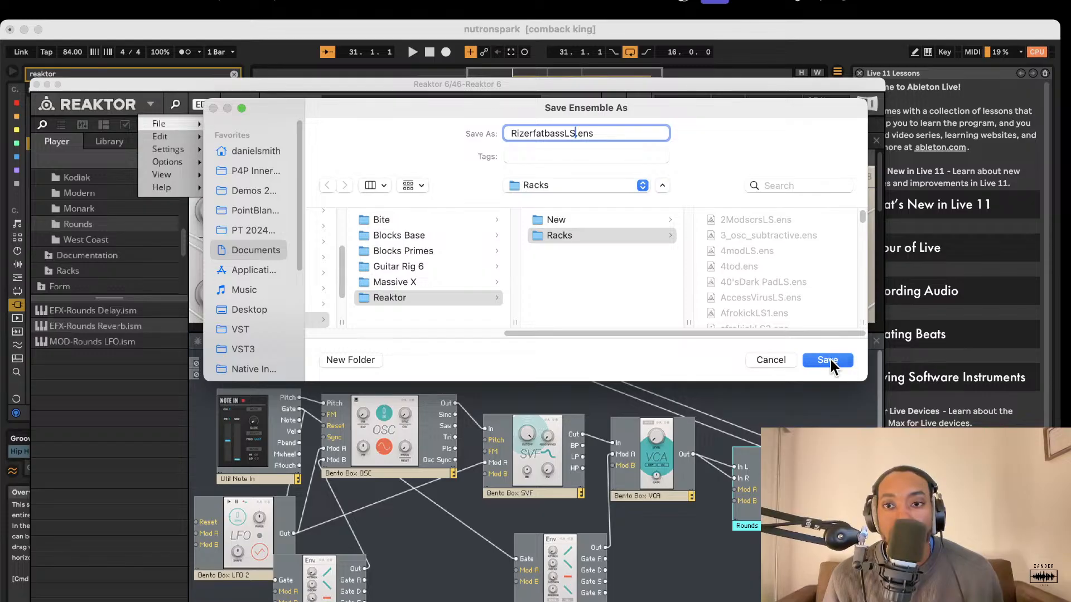
left_click(36, 84)
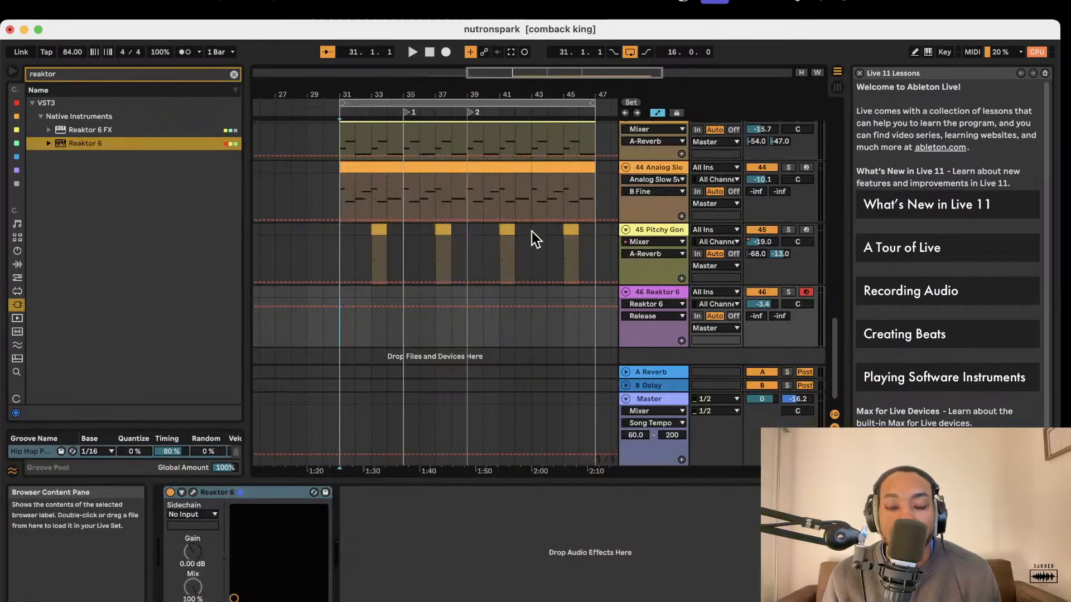
Reopen Reaktor to look up RizerfatbassLS.ens in the Racks folder without loading it, and close the plug-in window.
left_click(193, 492)
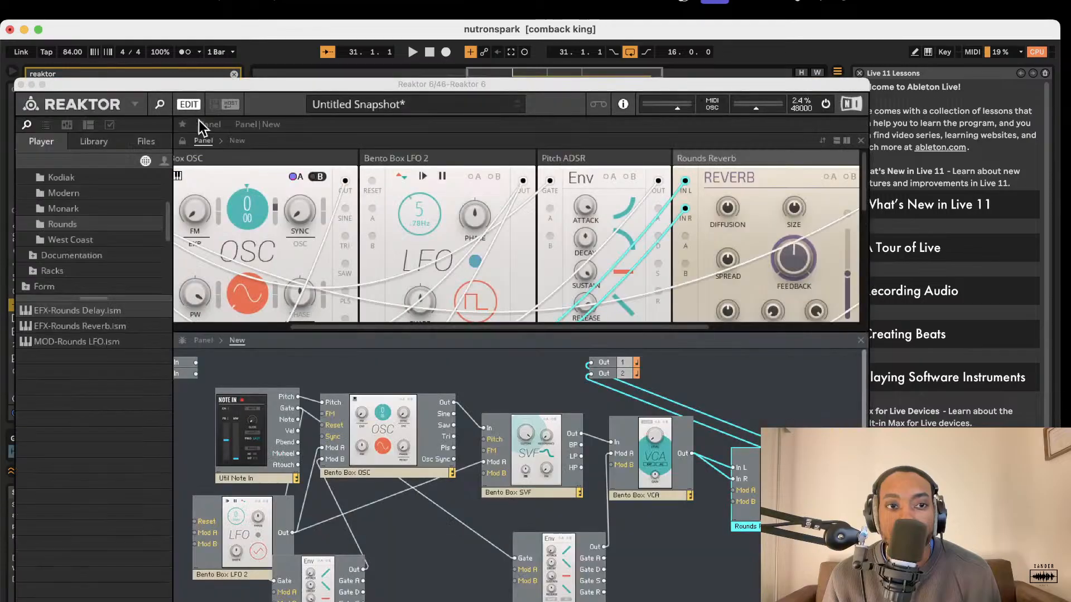
left_click(136, 104)
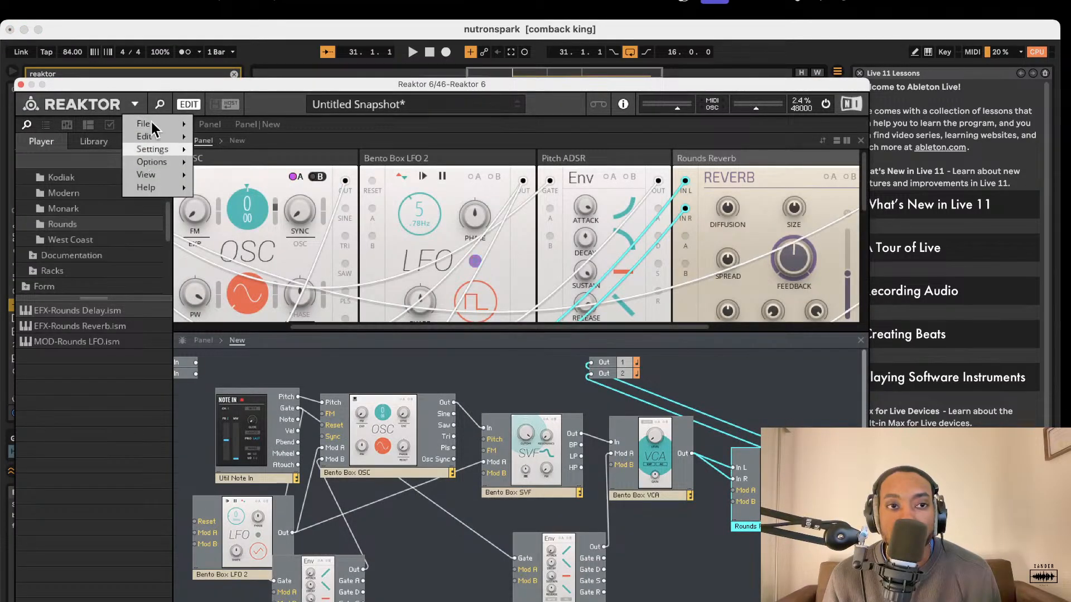
mouse_move(166, 122)
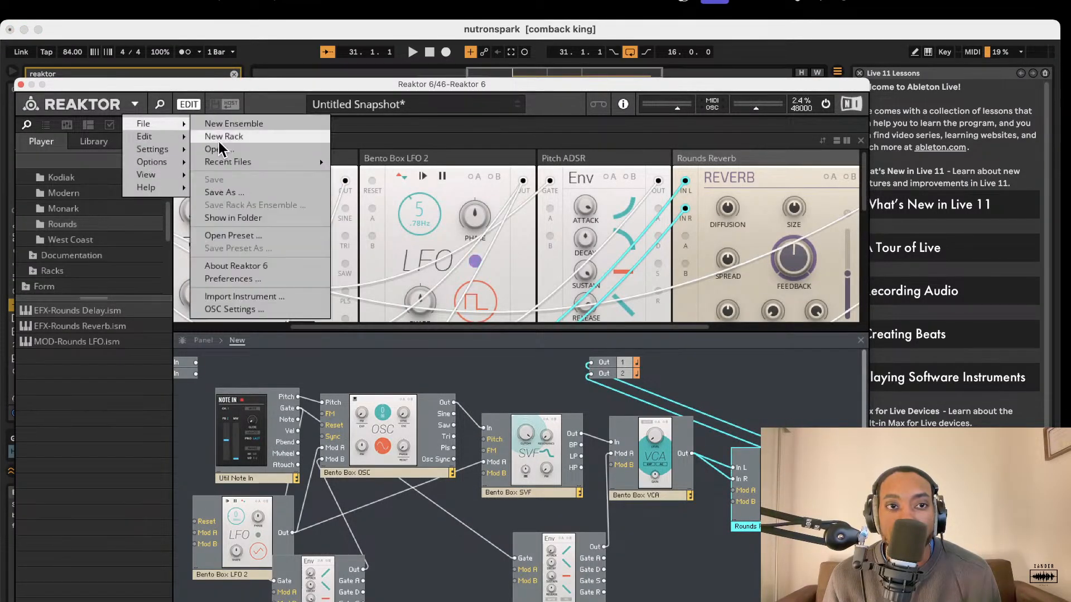
left_click(221, 151)
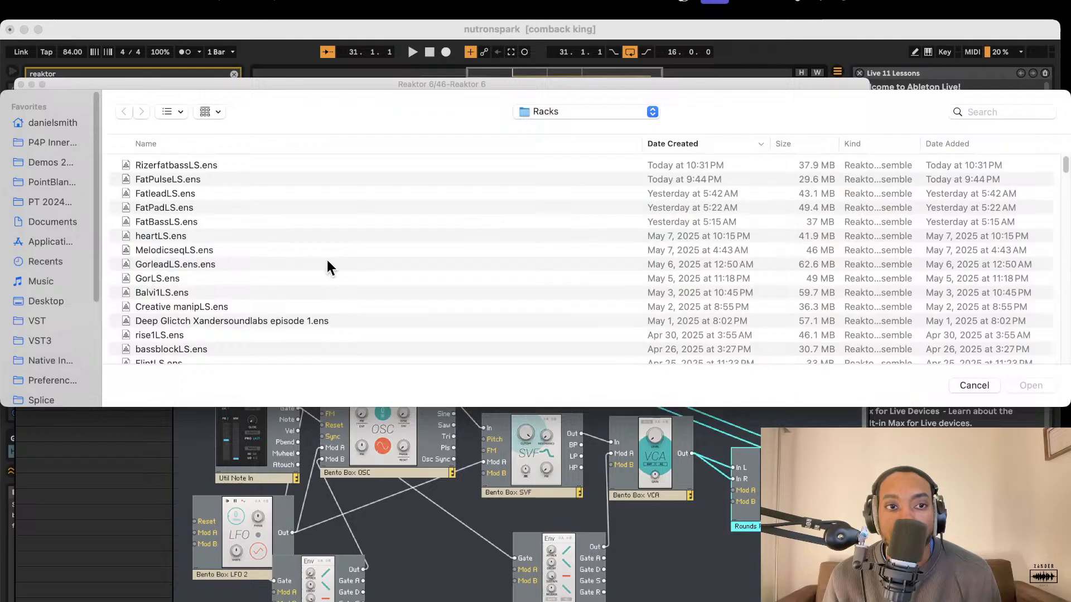
left_click(188, 166)
left_click(186, 180)
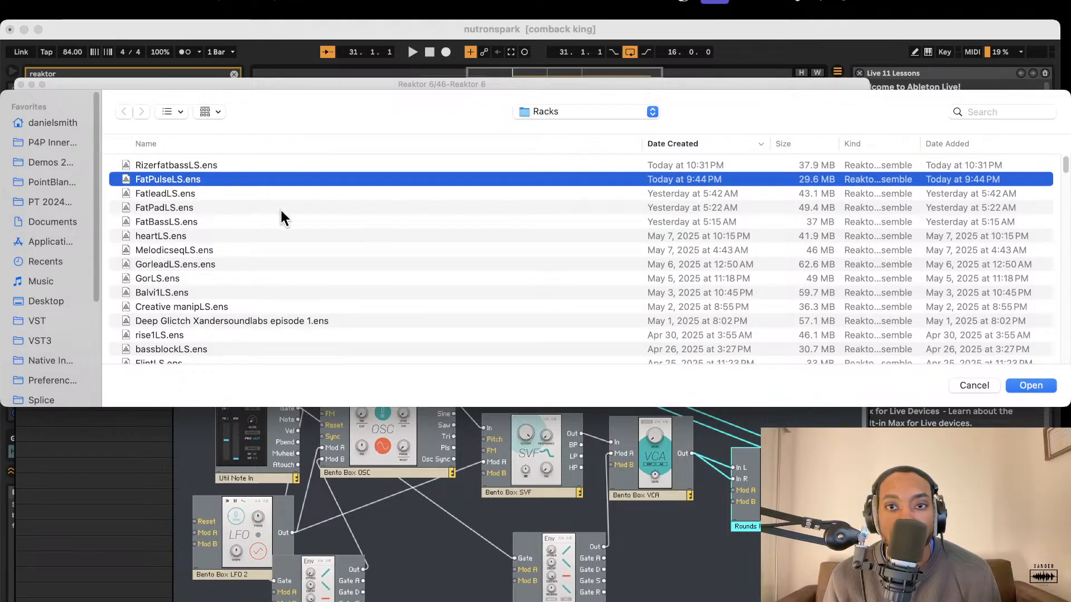
left_click(195, 165)
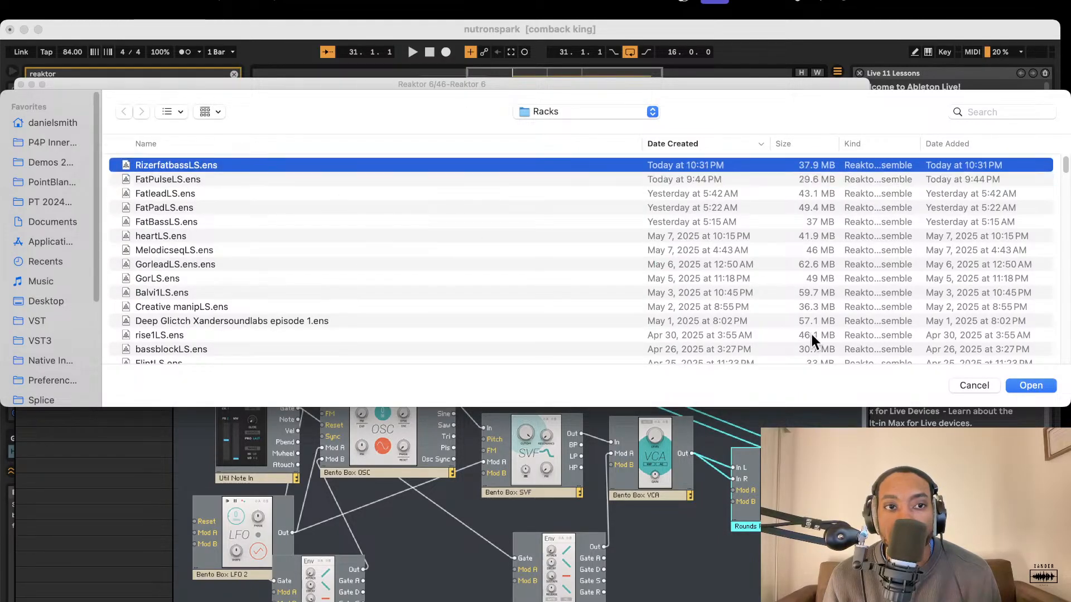
left_click(969, 385)
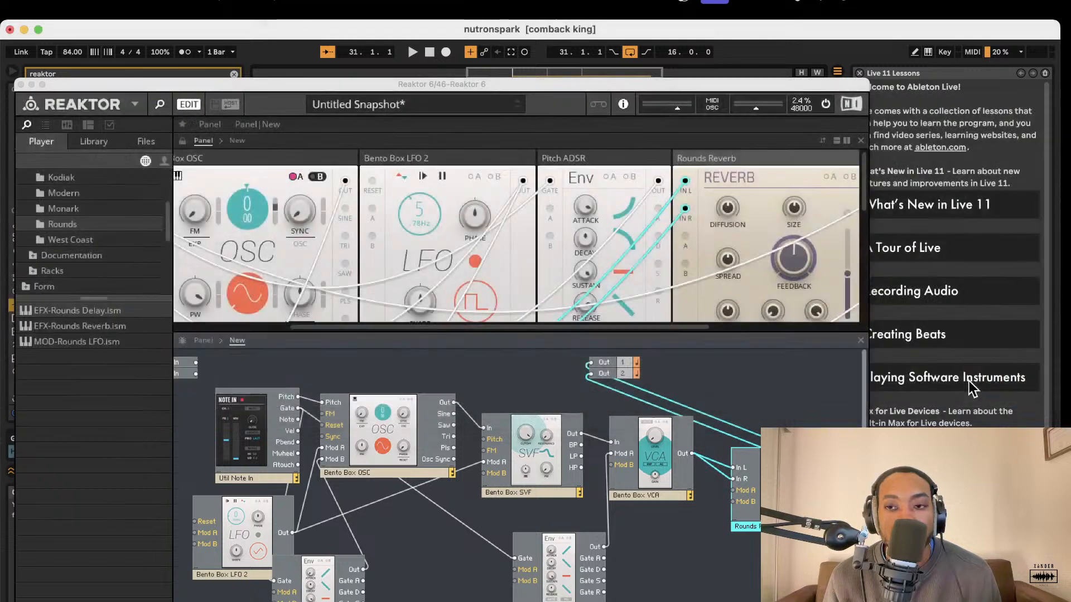
left_click(21, 84)
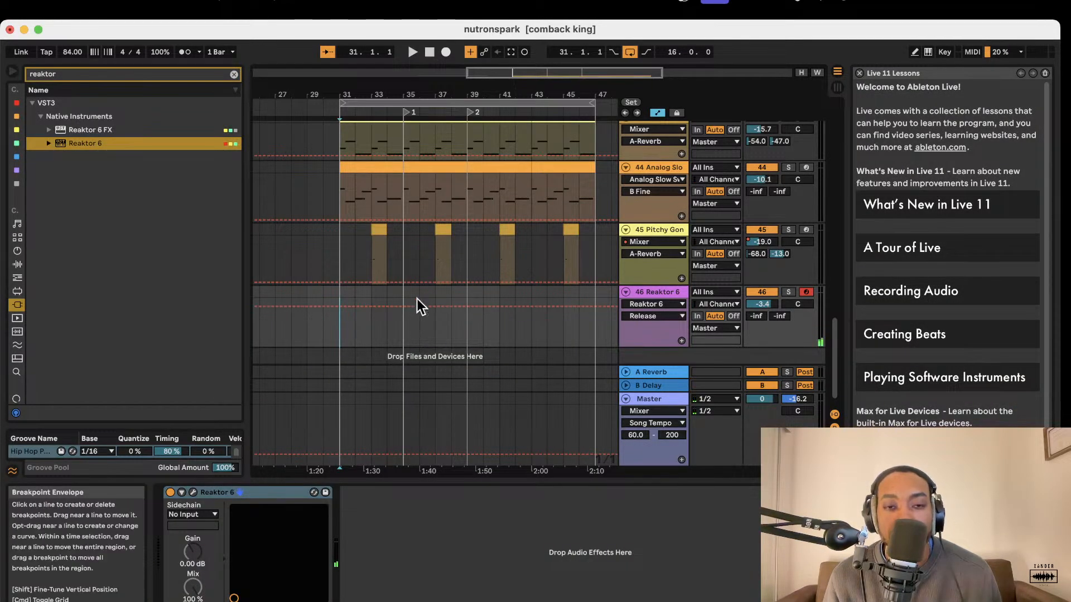
Capture the played MIDI notes as a clip on track 46 Reaktor 6 and trim the clip to end at bar 33.
key("space")
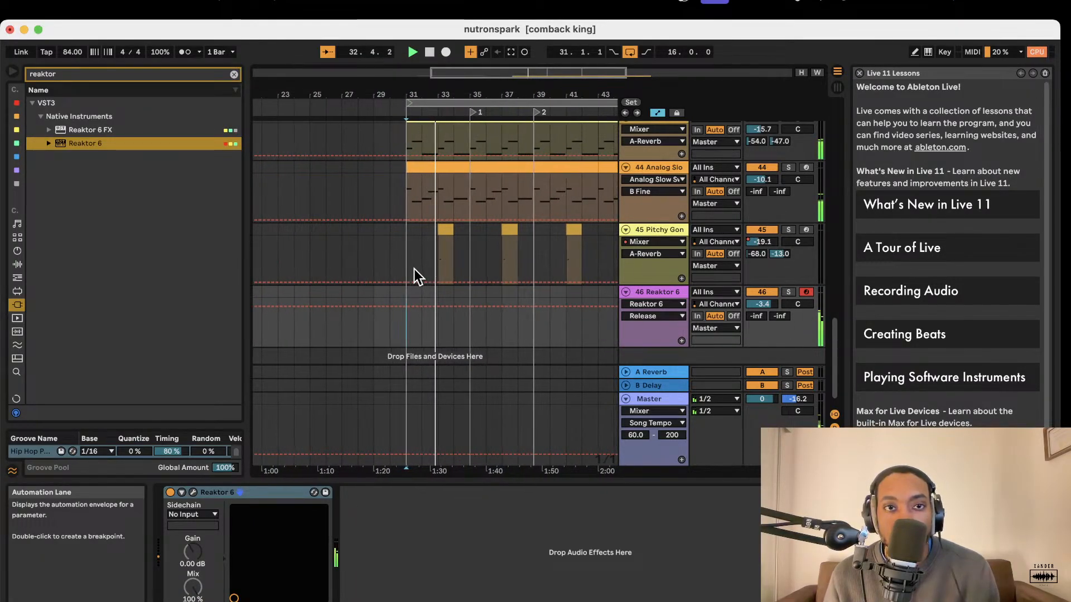
left_click(511, 53)
key("b")
key("space")
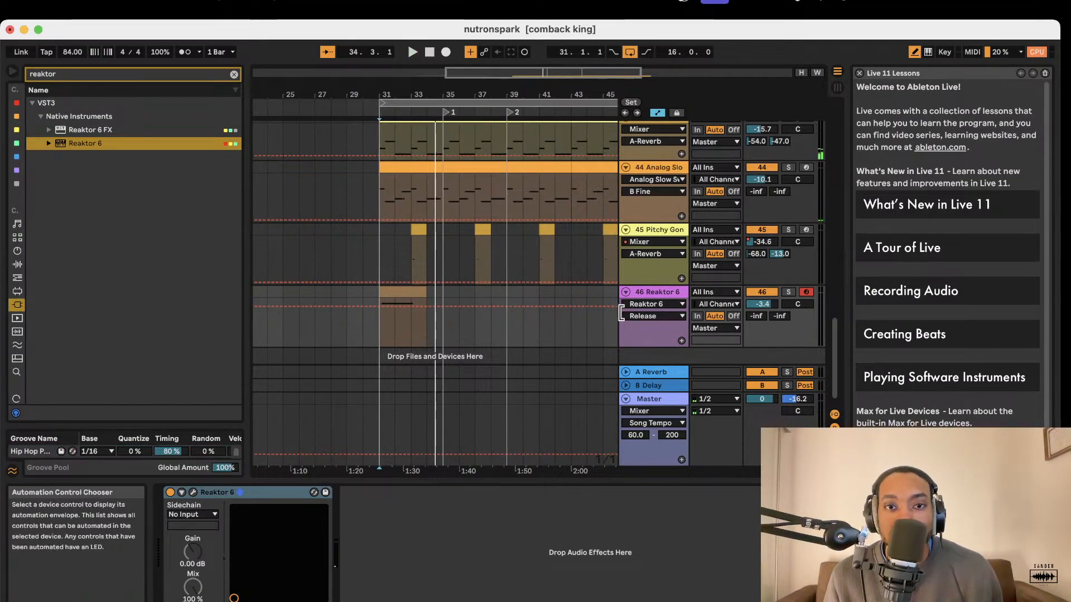
key("space")
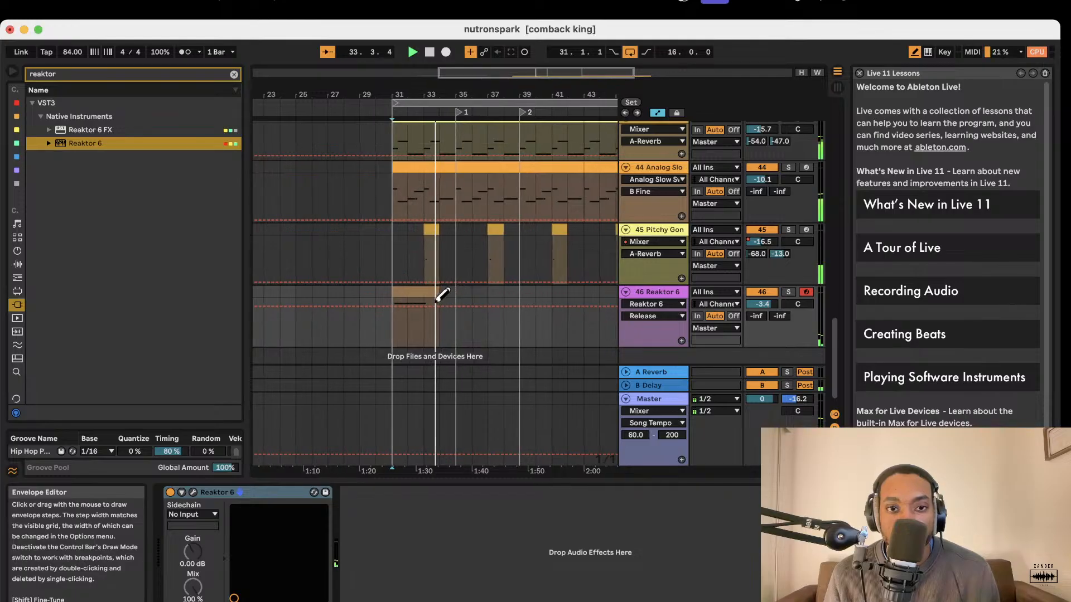
key("b")
left_click_drag(428, 292, 409, 292)
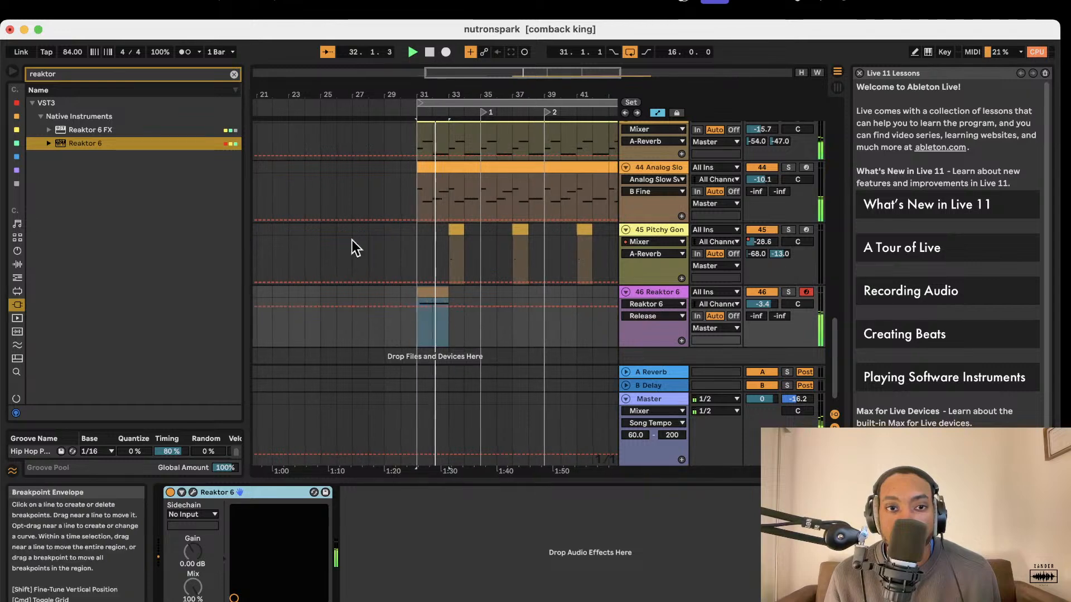
Switch the browser from plug-ins to audio effects and search it for "spec".
left_click(95, 77)
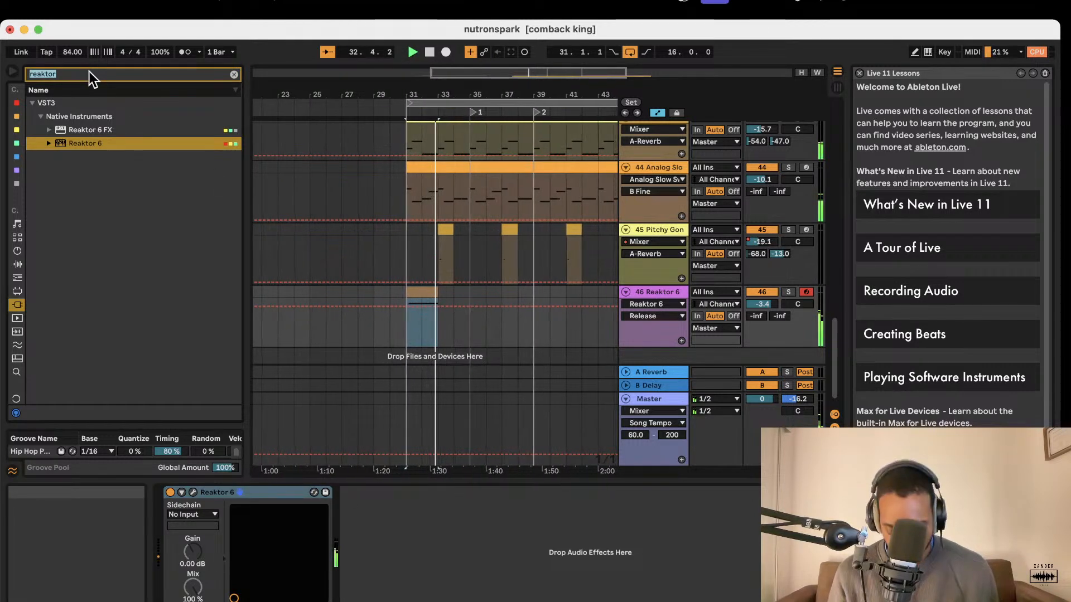
type("spectr")
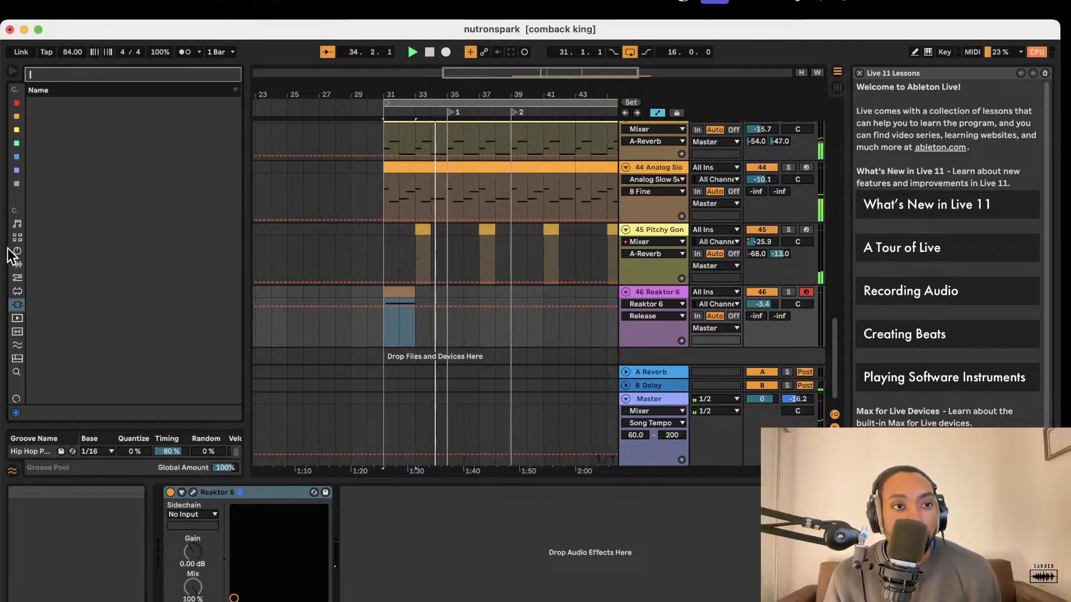
left_click(17, 225)
left_click(17, 264)
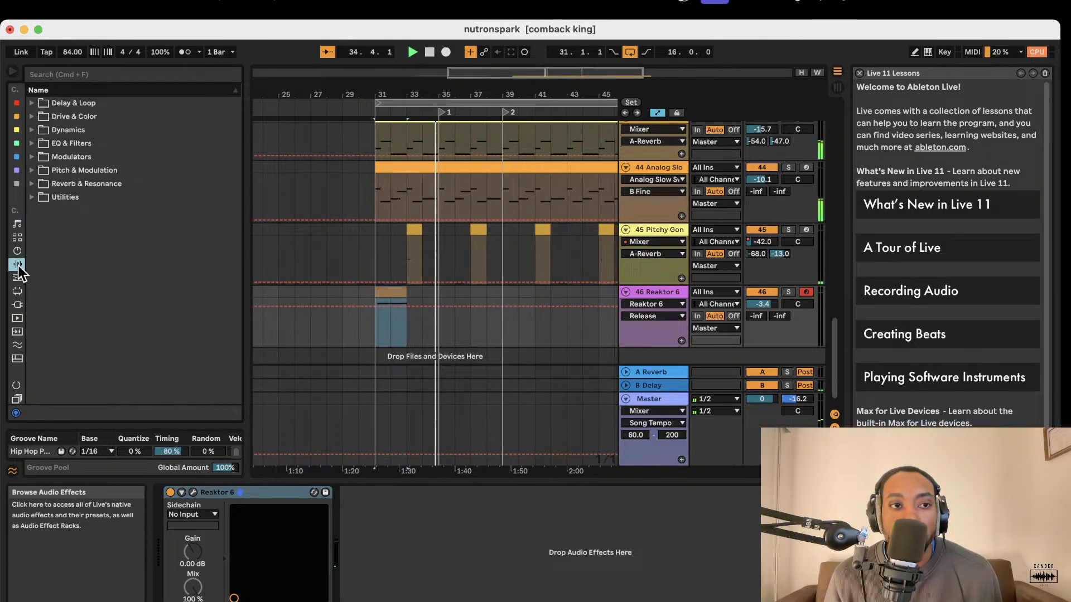
left_click(103, 75)
type("spe")
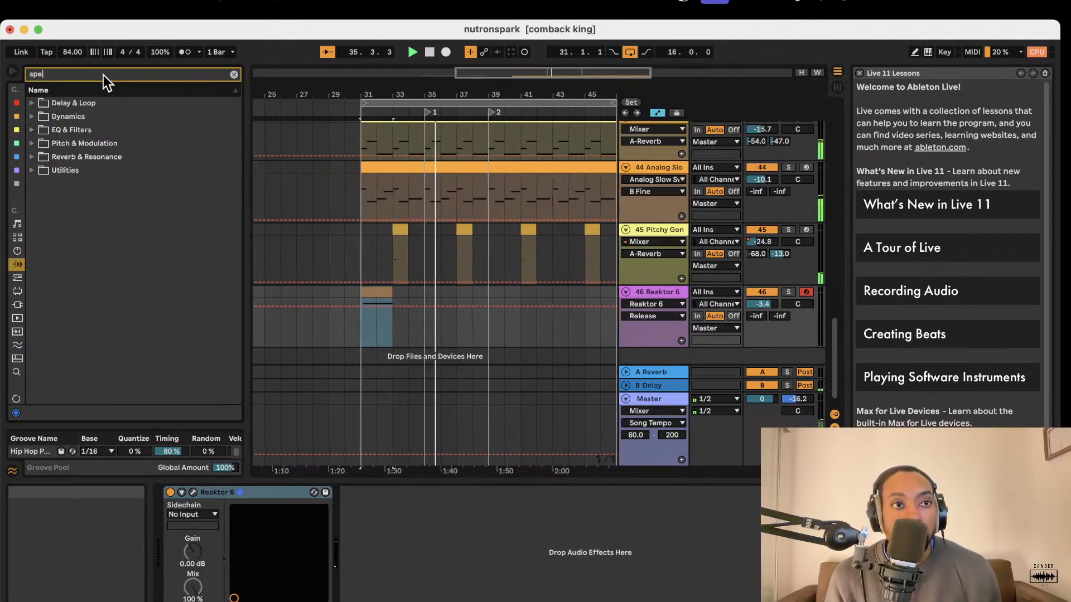
type("c")
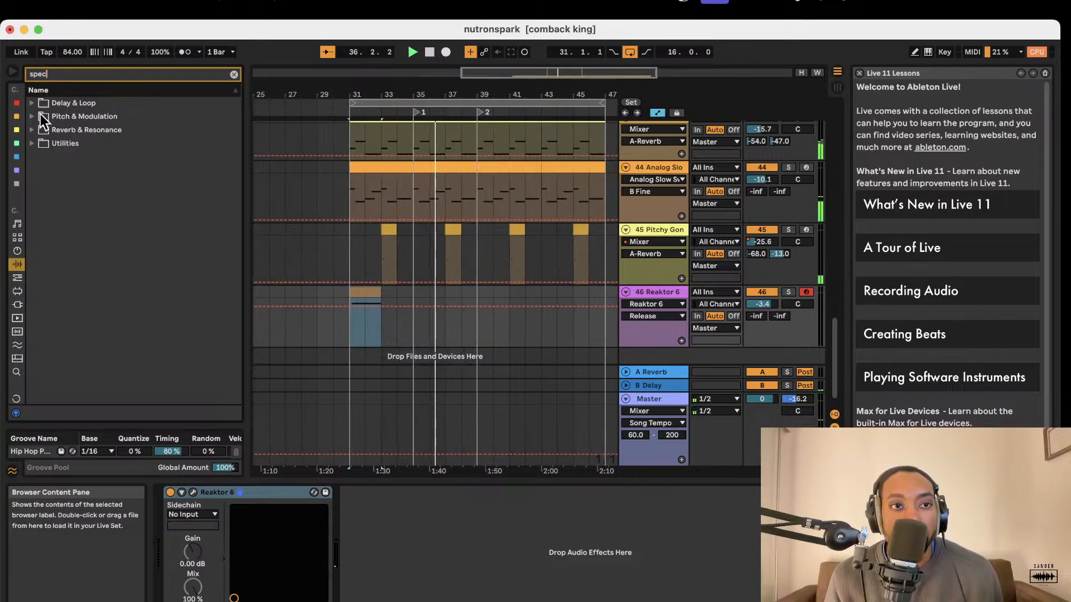
Add the Spectrum device from the Utilities folder to track 46 Reaktor 6 and expand its frequency display.
left_click(35, 105)
left_click(35, 129)
left_click(37, 134)
left_click(37, 155)
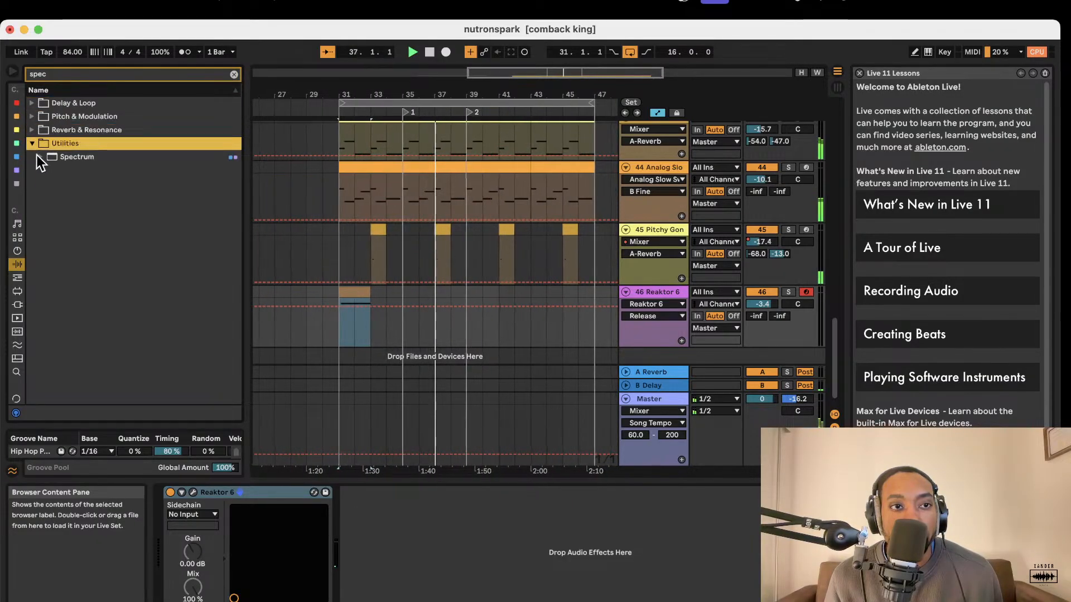
left_click_drag(55, 159, 647, 293)
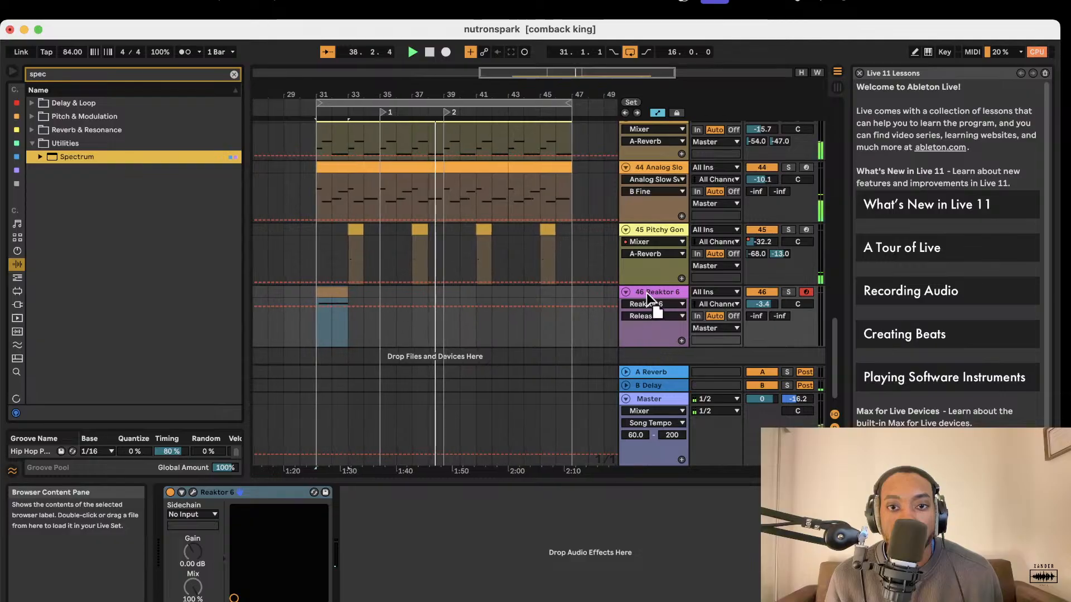
left_click_drag(344, 470, 363, 502)
left_click(360, 494)
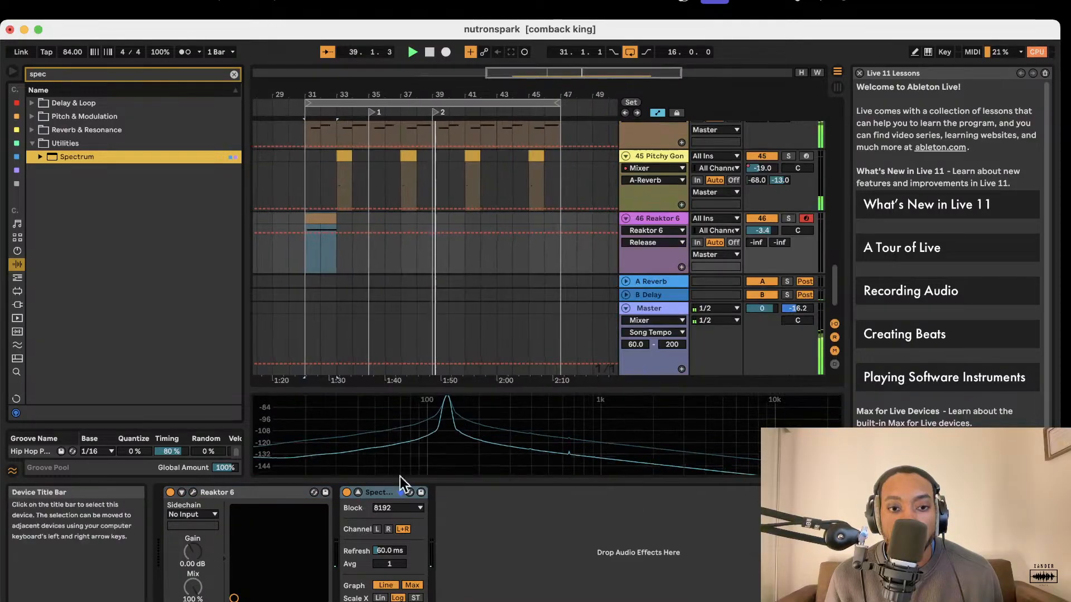
Play the opening of the bass clip from bar 31 repeatedly and examine the peak's frequency and note in the Spectrum display.
key("space")
key("space")
mouse_move(445, 419)
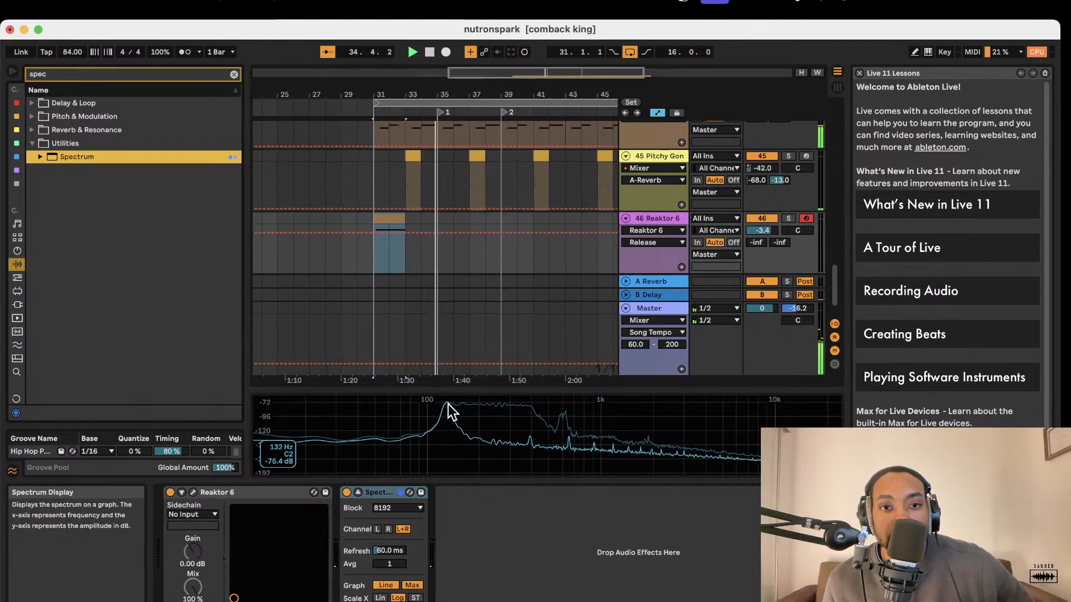
key("space")
key("space")
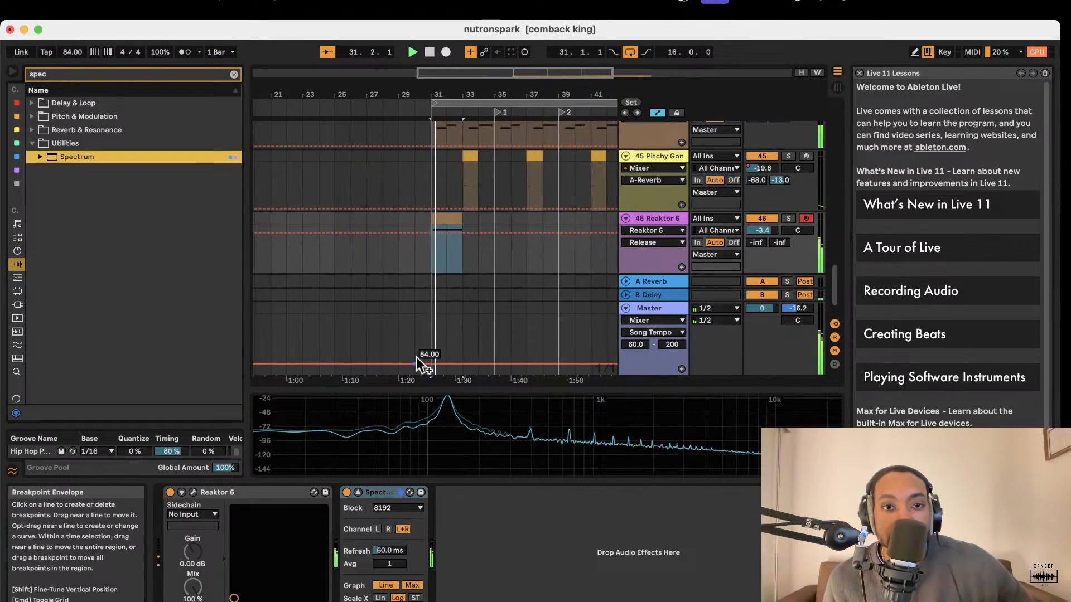
key("m")
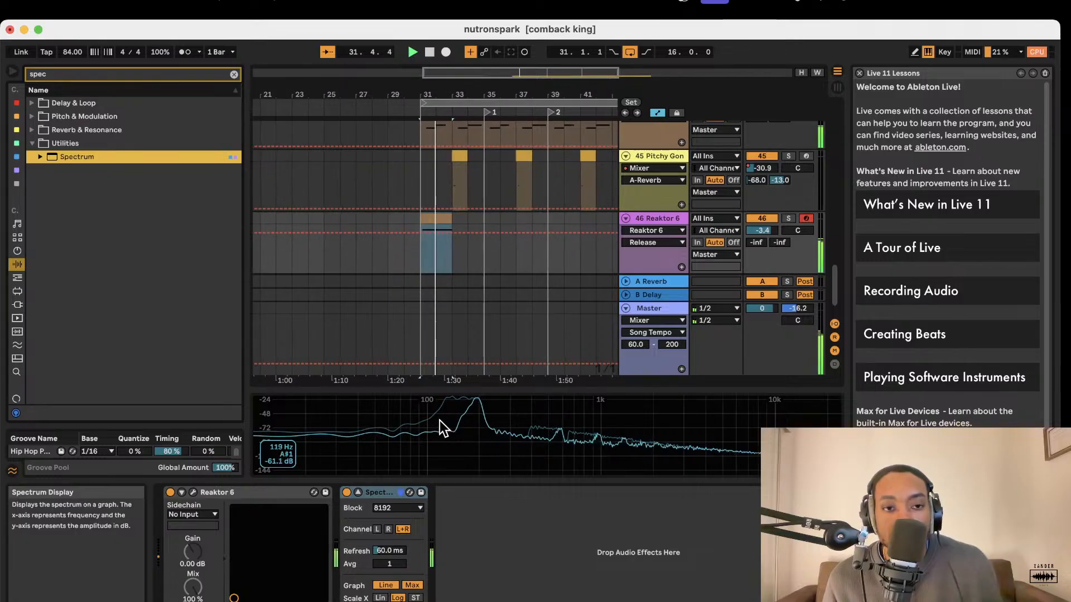
key("space")
key("space")
key("space")
key("space")
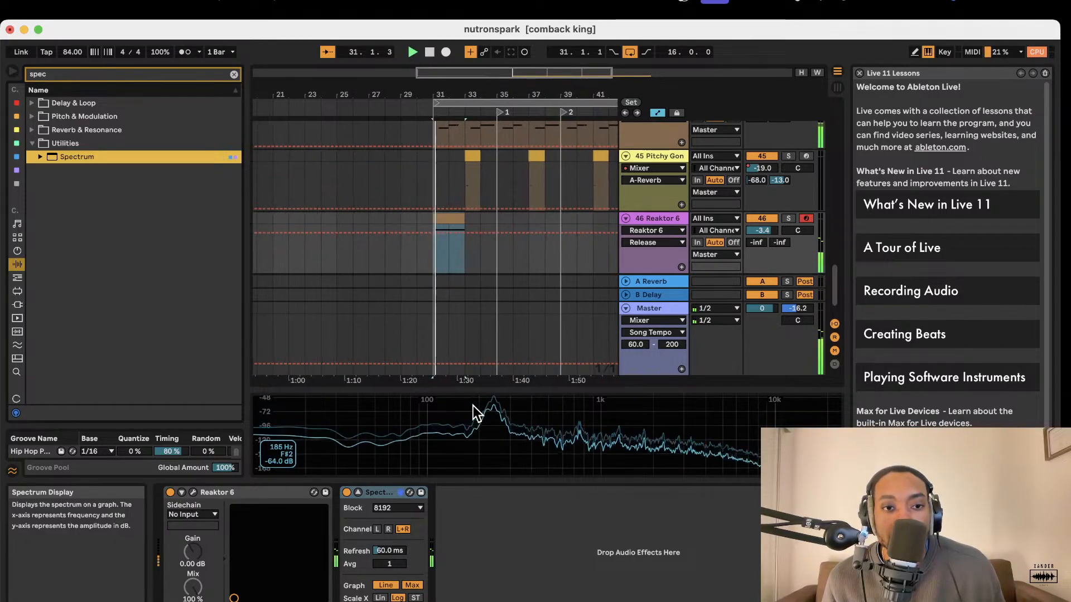
key("space")
key("space")
key("space")
key("space")
key("space")
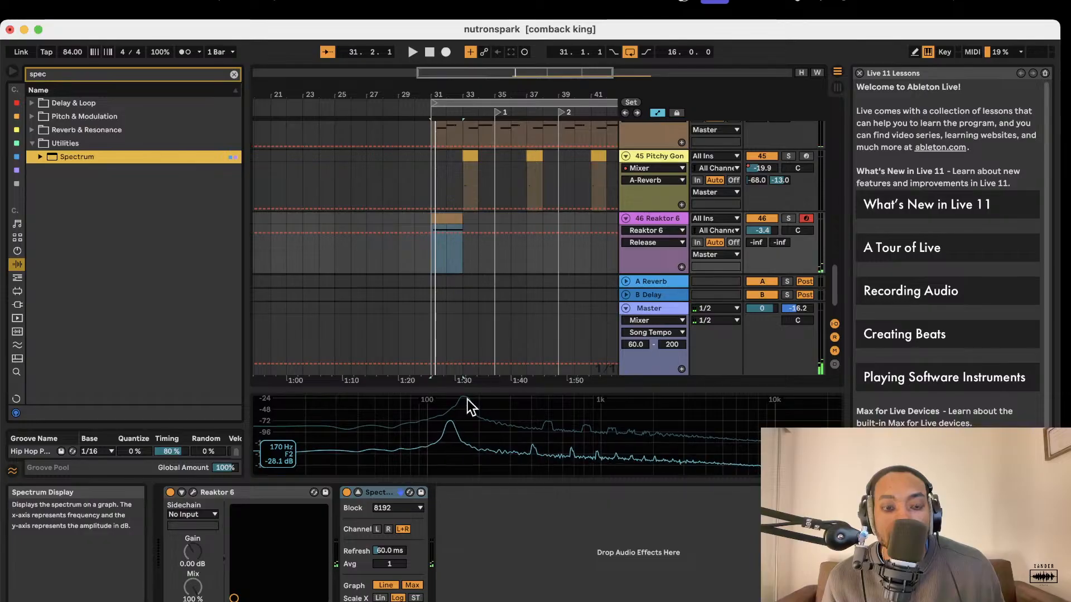
key("space")
key("space")
key("space")
key("space")
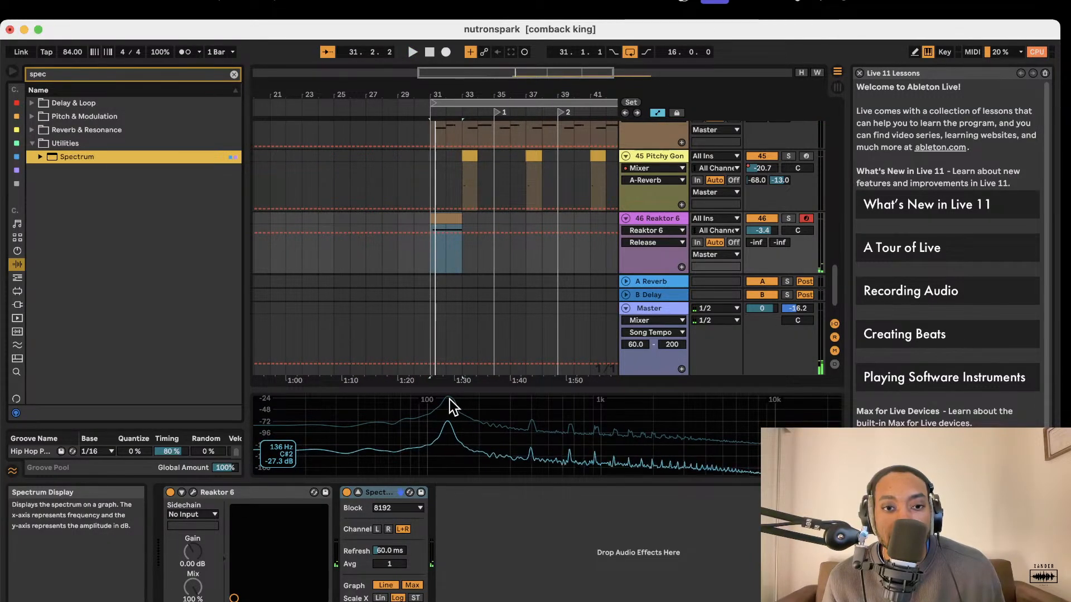
Play the bass clip with the Spectrum display enlarged and examine how the peak sweeps across the frequencies.
key("space")
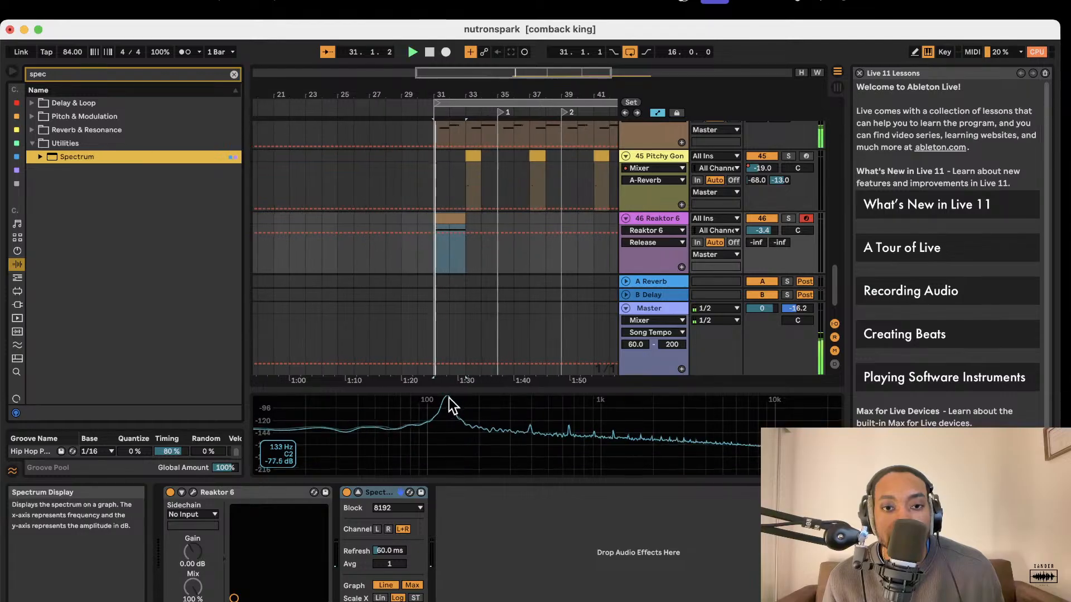
left_click_drag(452, 388, 448, 229)
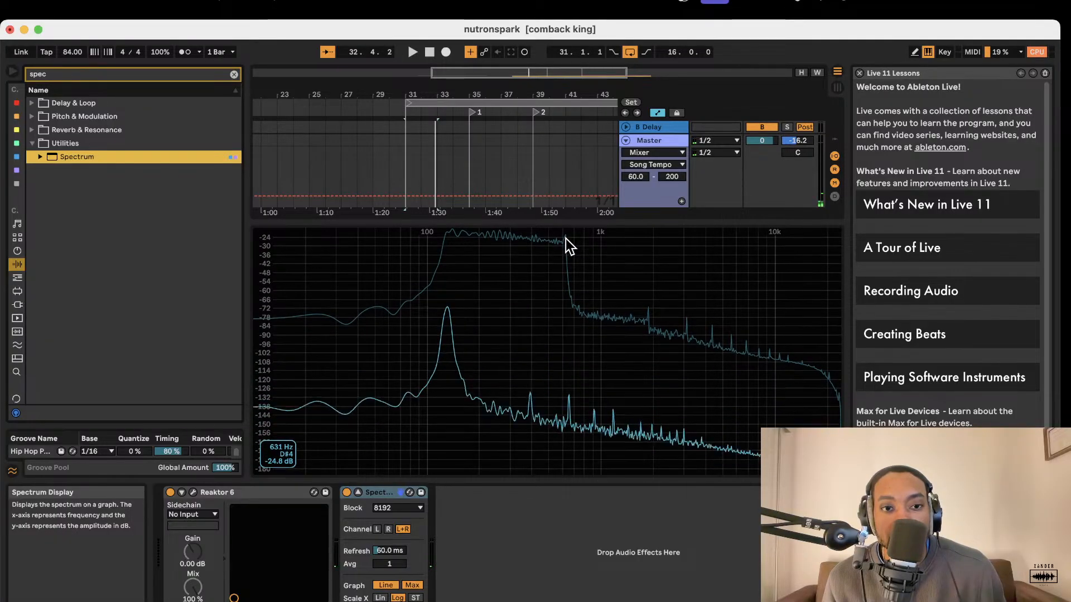
key("space")
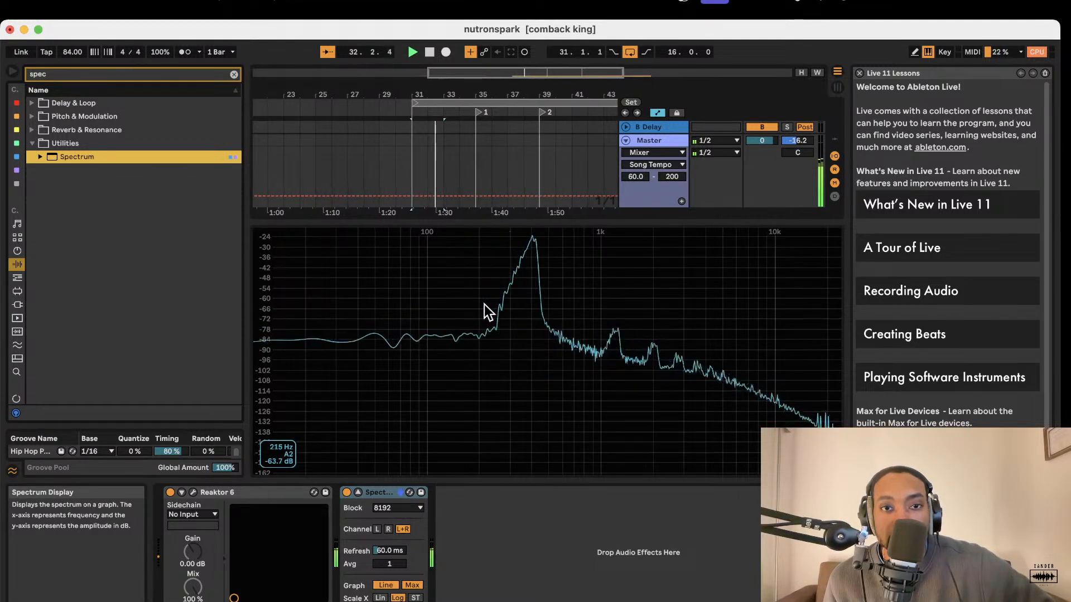
left_click_drag(509, 222, 493, 521)
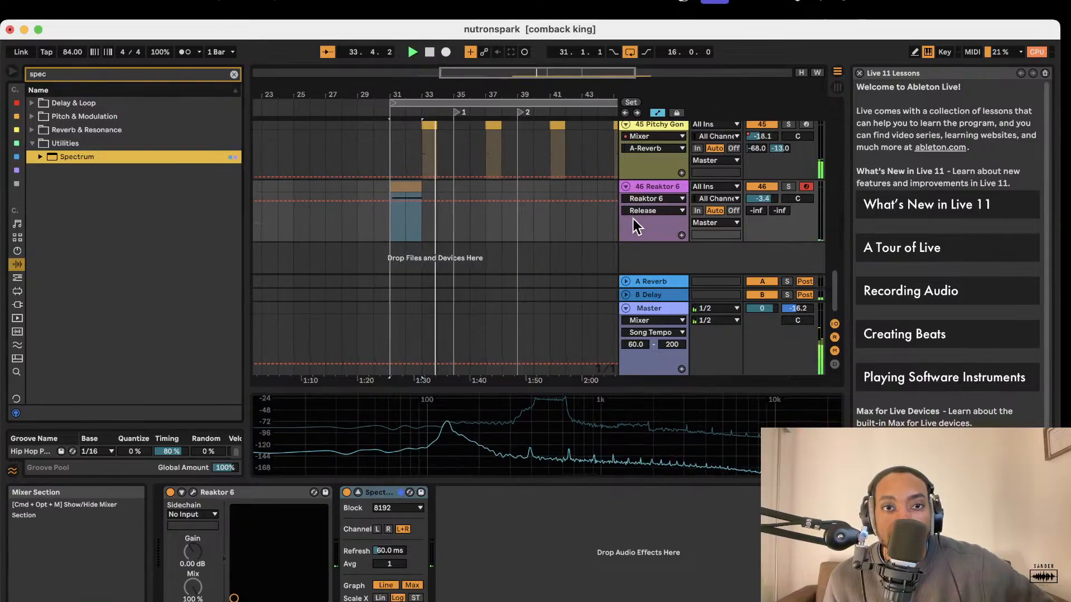
scroll(620, 220, "up", 3)
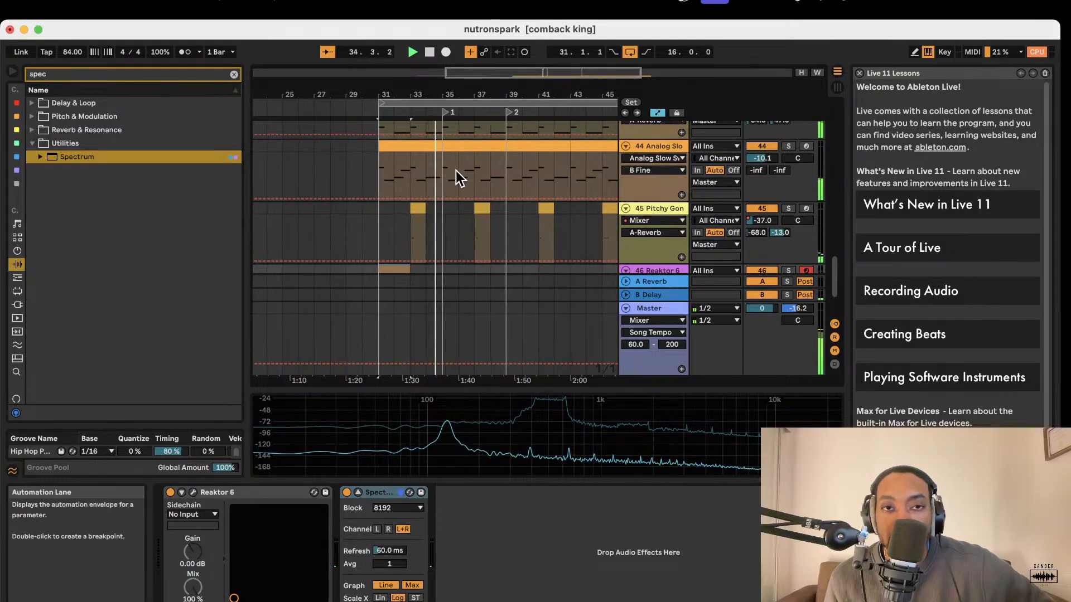
Search the audio effects for "808" and select the 808's that Knock preset under Audio Effect Rack.
left_click(233, 74)
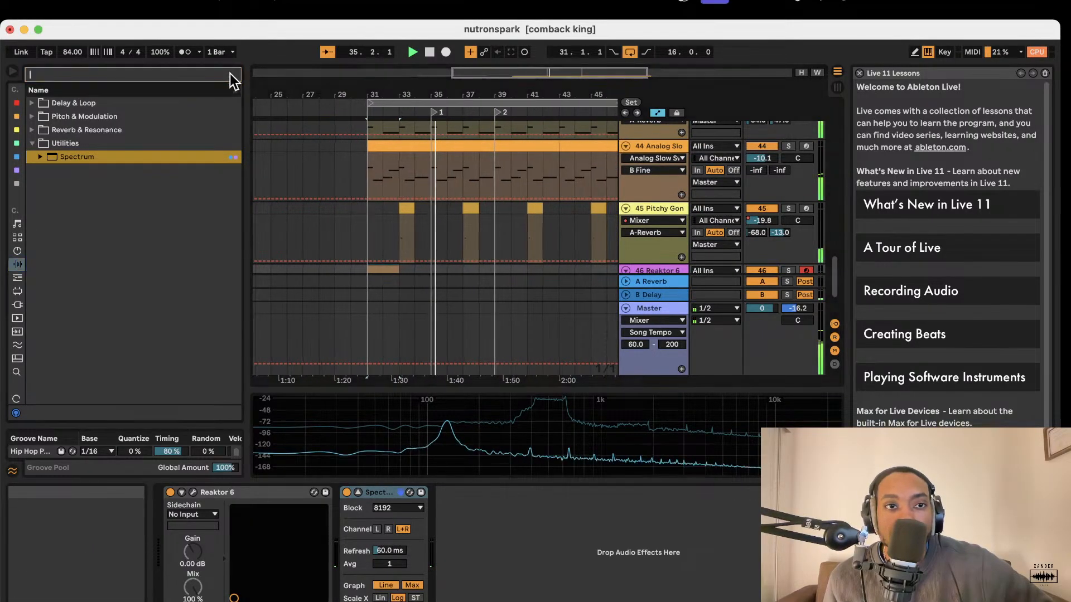
type("b")
key("BackSpace")
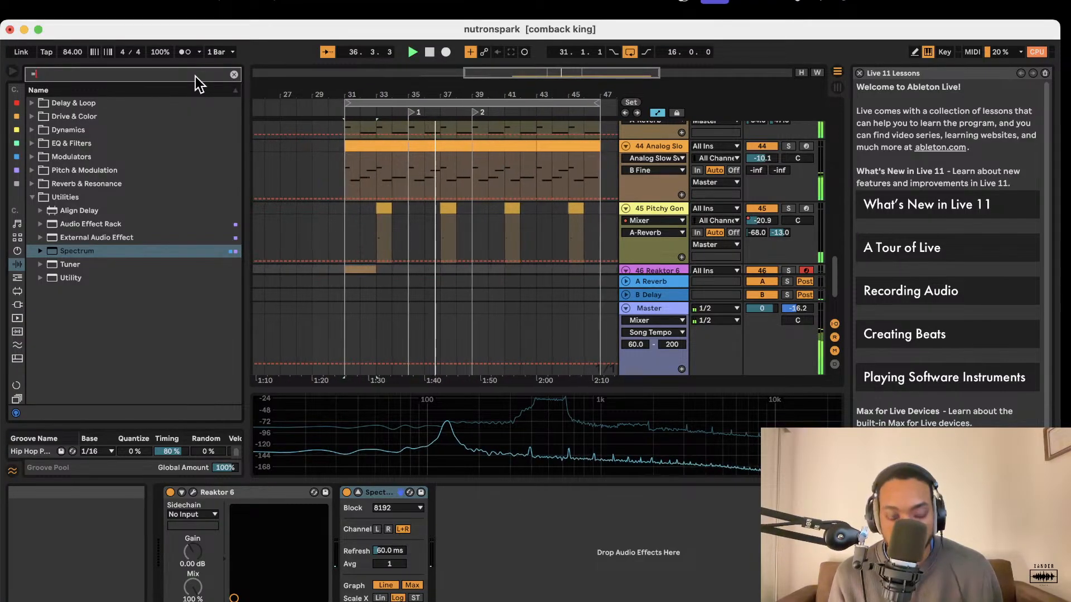
type("808")
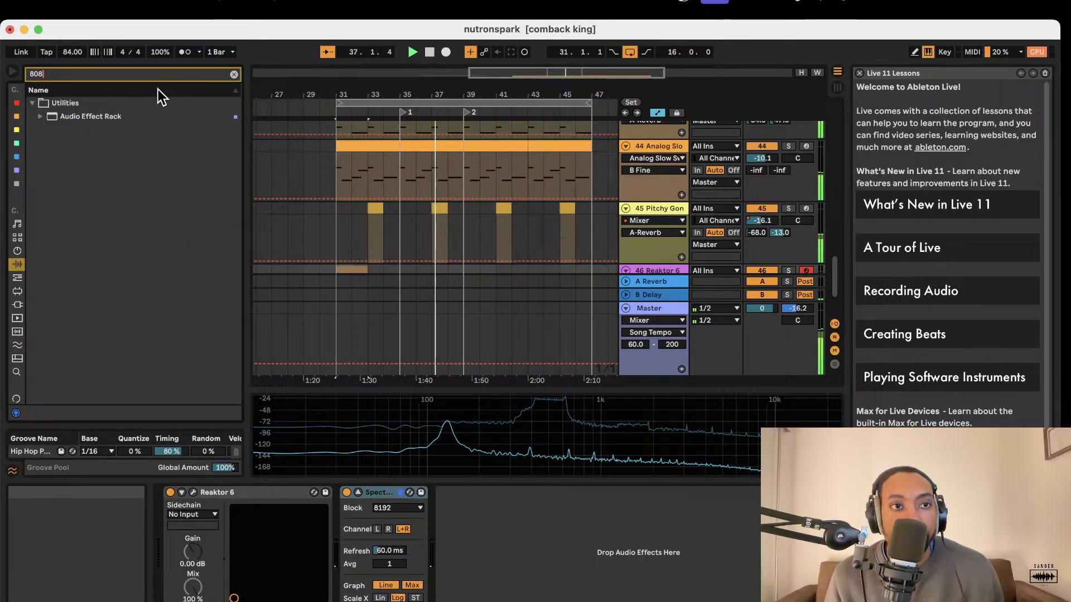
left_click(42, 117)
left_click(91, 131)
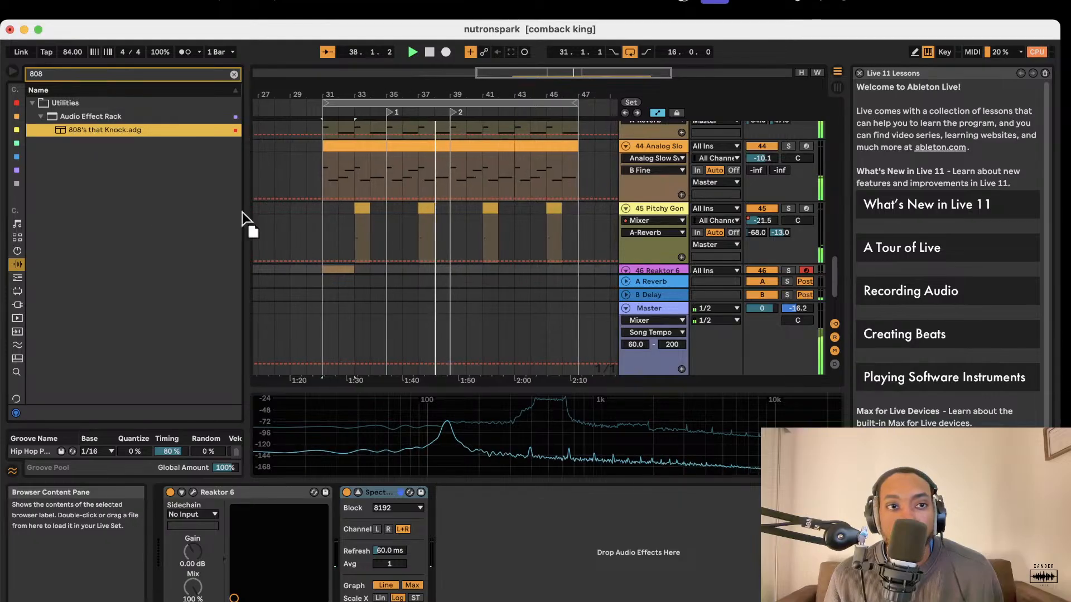
Switch the browser to sounds, search it for "pure 80" and expand the Bass category.
left_click(17, 225)
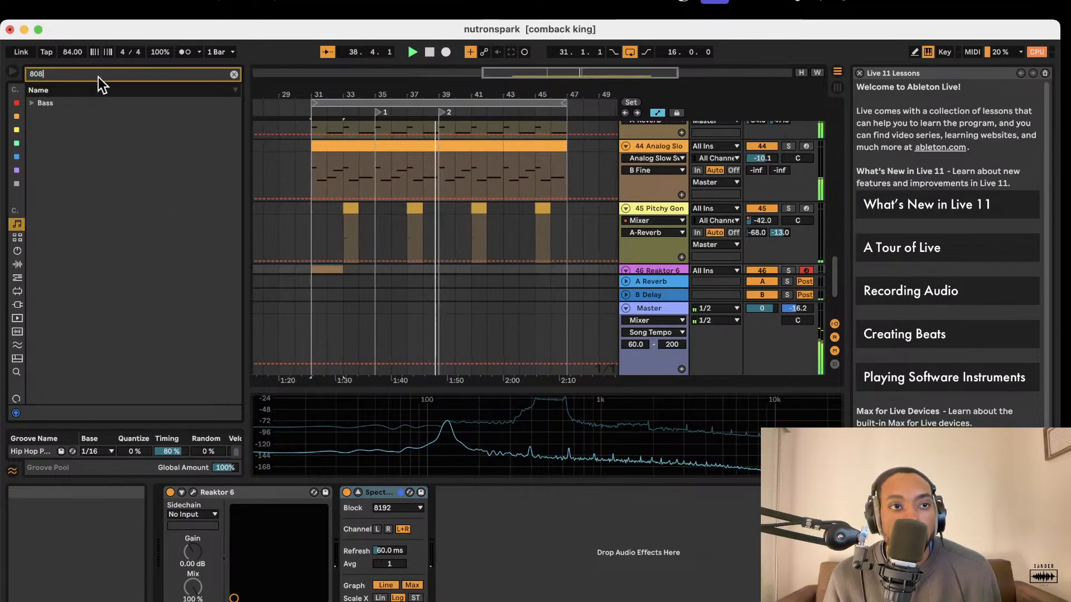
left_click(98, 77)
key("BackSpace")
key("BackSpace")
key("BackSpace")
type("pure 80")
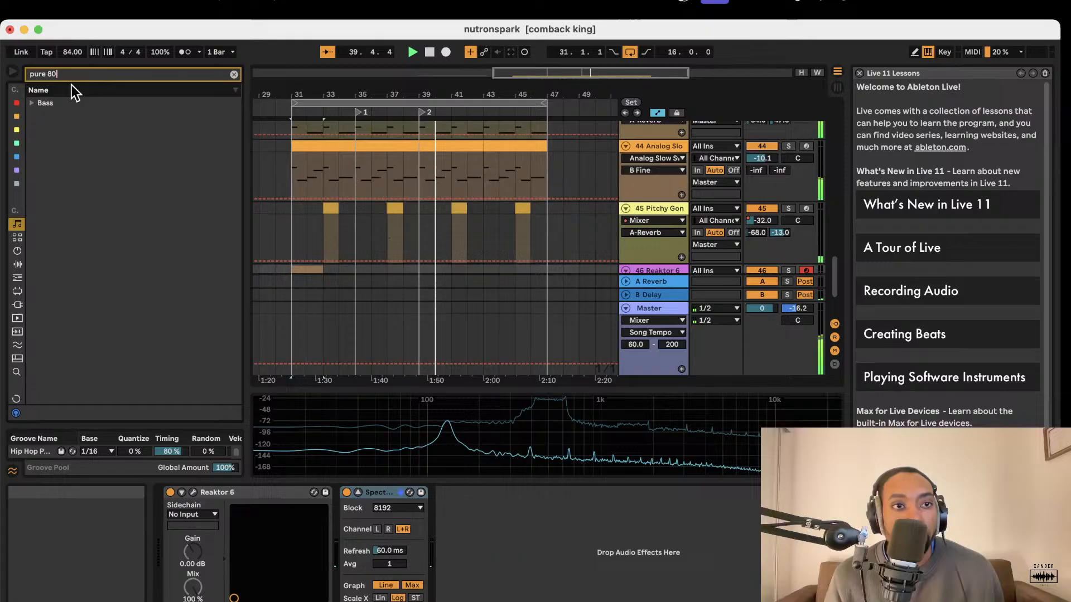
left_click(32, 102)
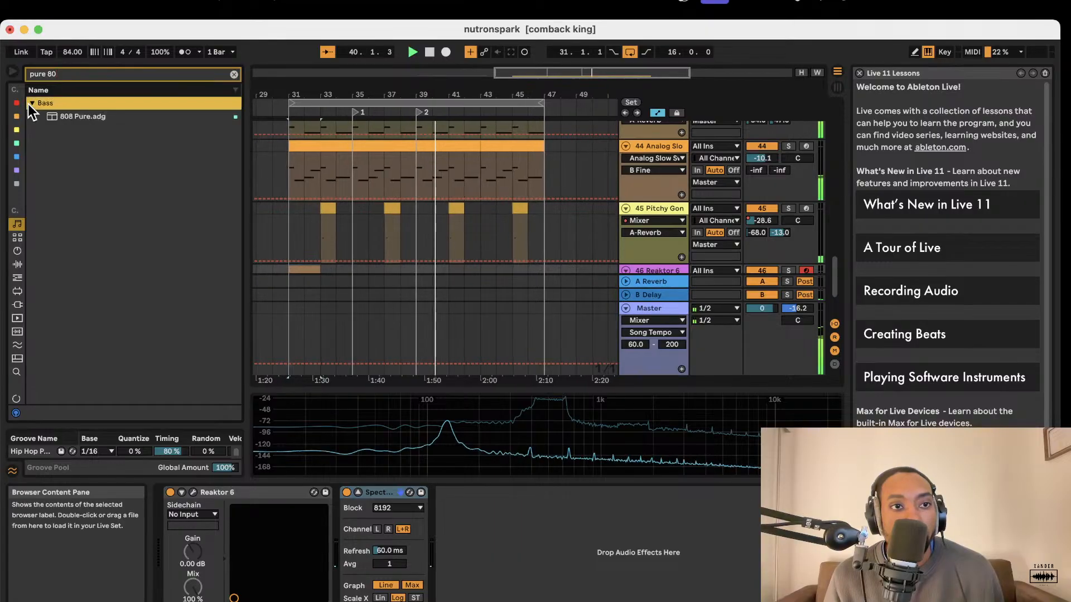
Load the 808 Pure preset onto a new track below track 46 Reaktor 6.
left_click_drag(53, 116, 662, 273)
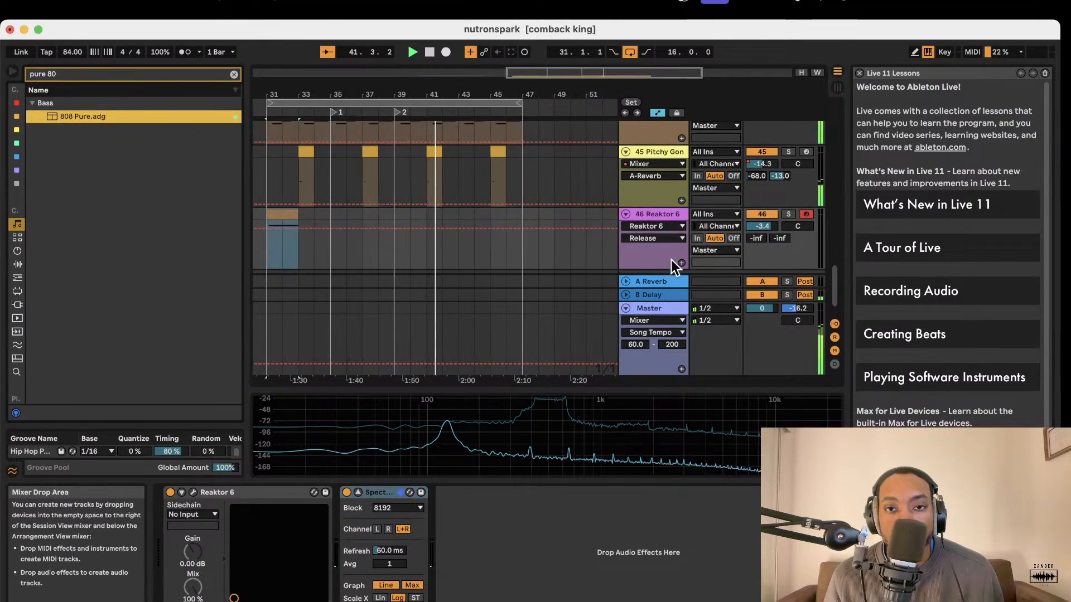
scroll(671, 259, "down", 2)
left_click_drag(192, 106, 629, 242)
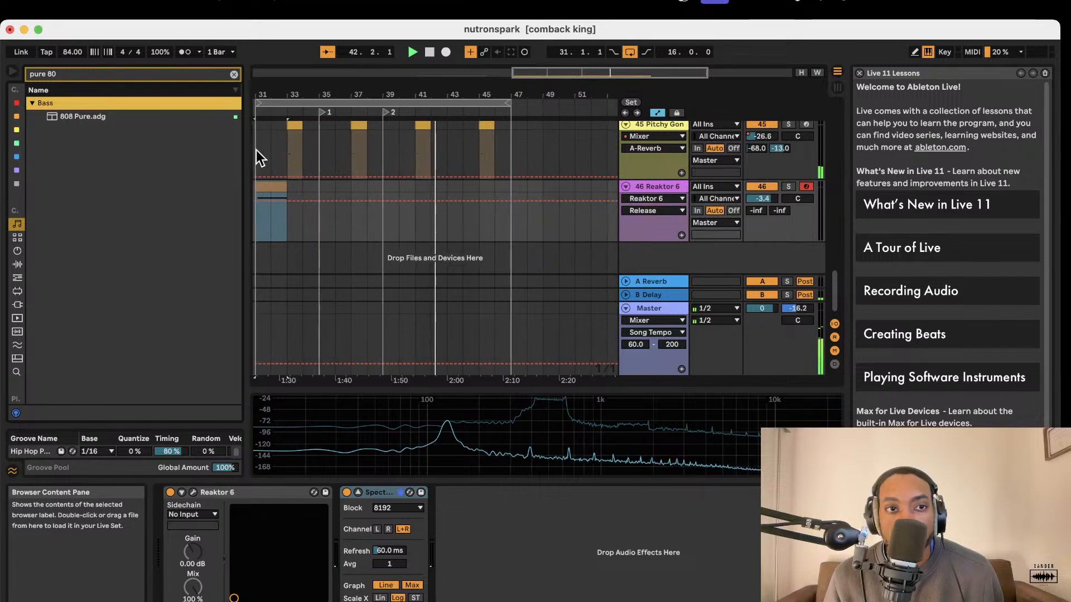
left_click(120, 116)
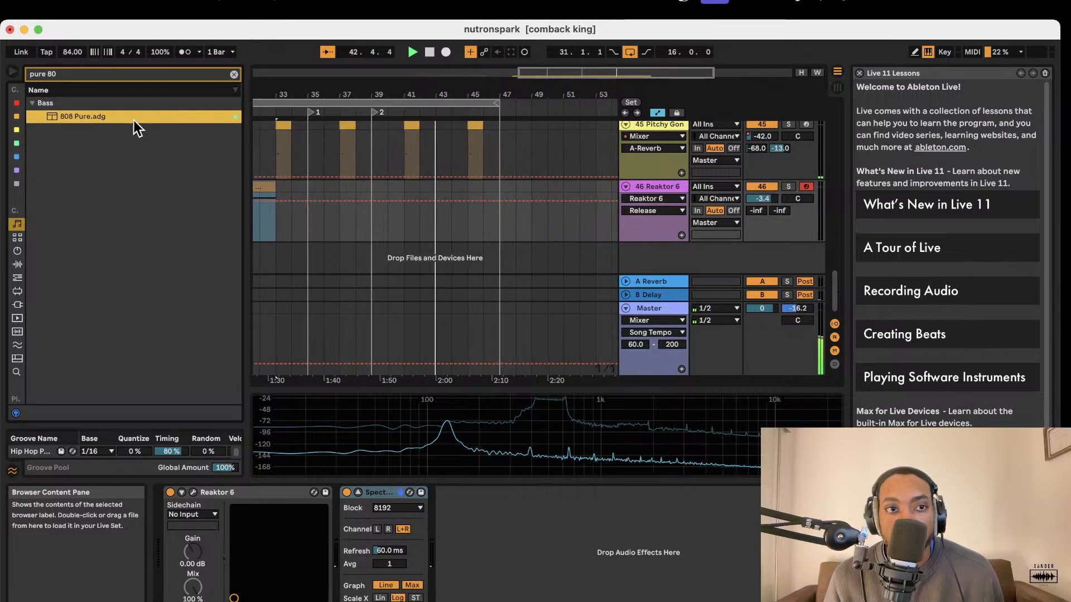
left_click_drag(134, 118, 636, 255)
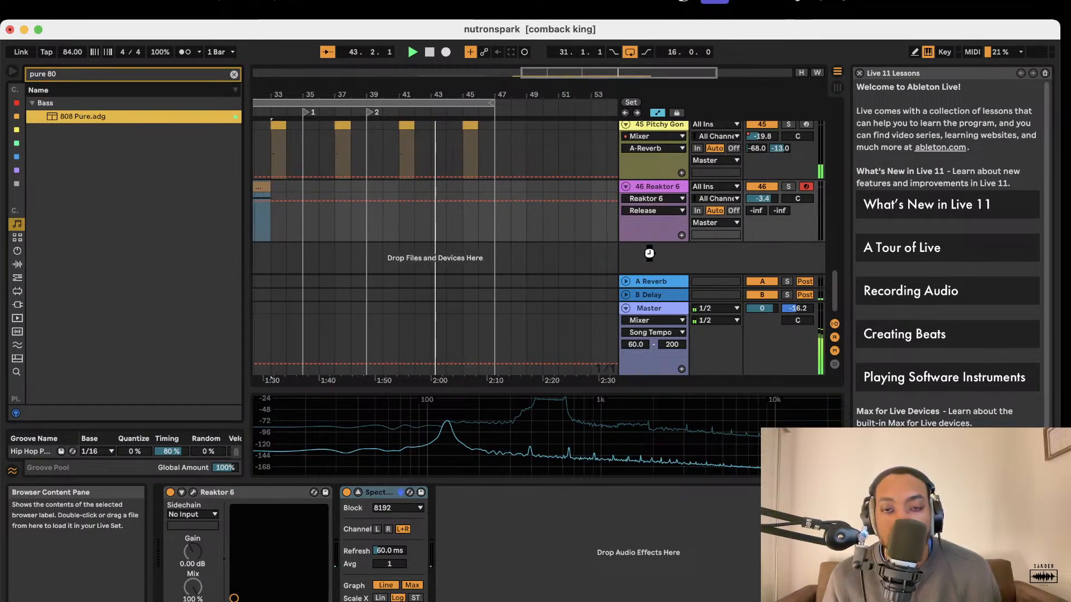
left_click(625, 327)
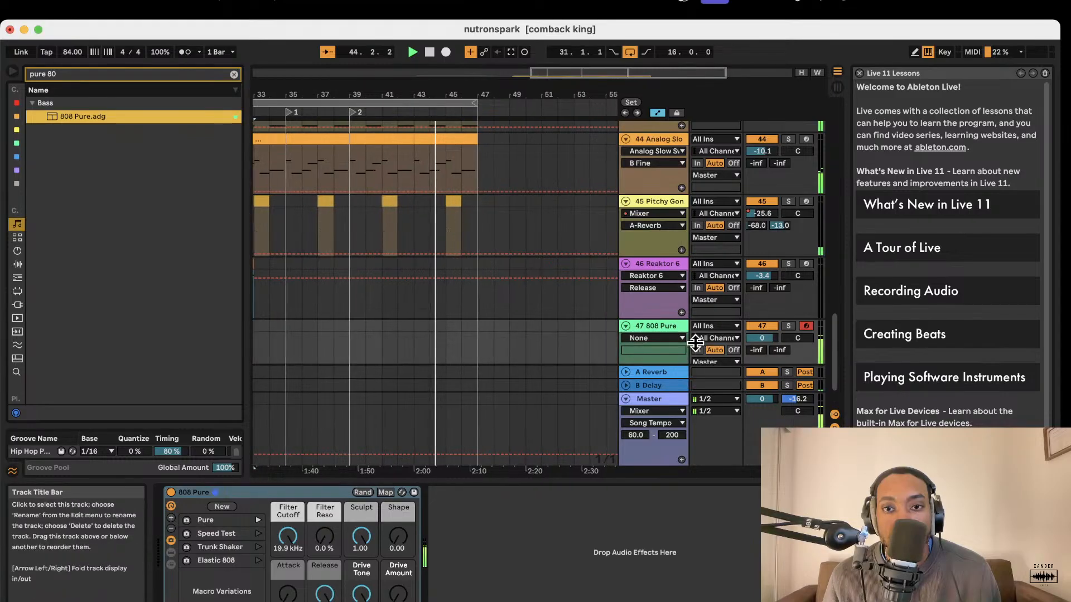
Lower the volume of track 47 808 Pure to -11.1 dB while auditioning it with the looped beat.
left_click_drag(762, 339, 763, 350)
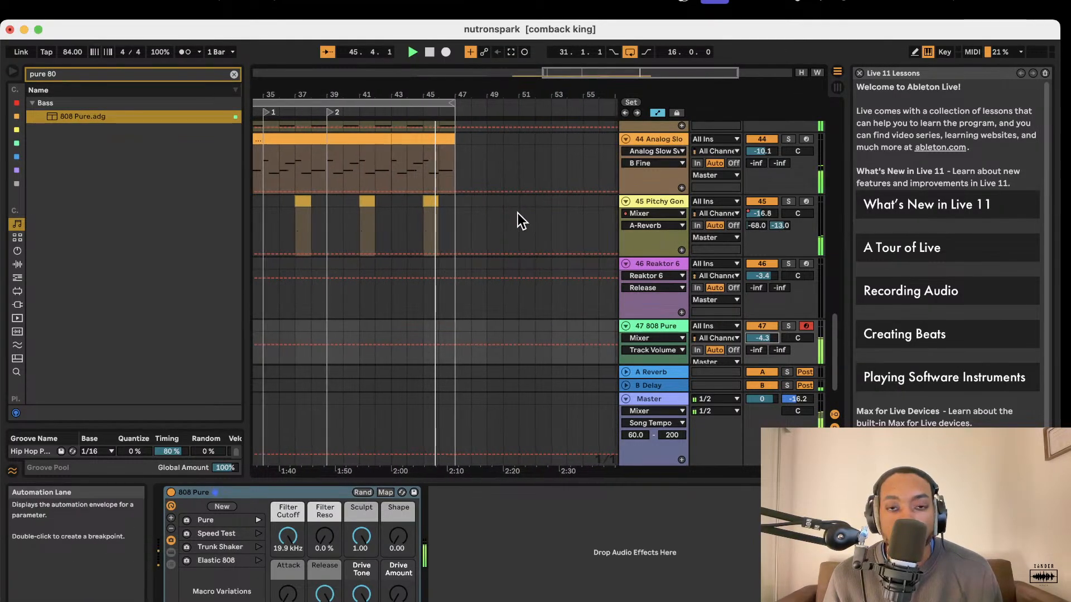
scroll(490, 217, "left", 5)
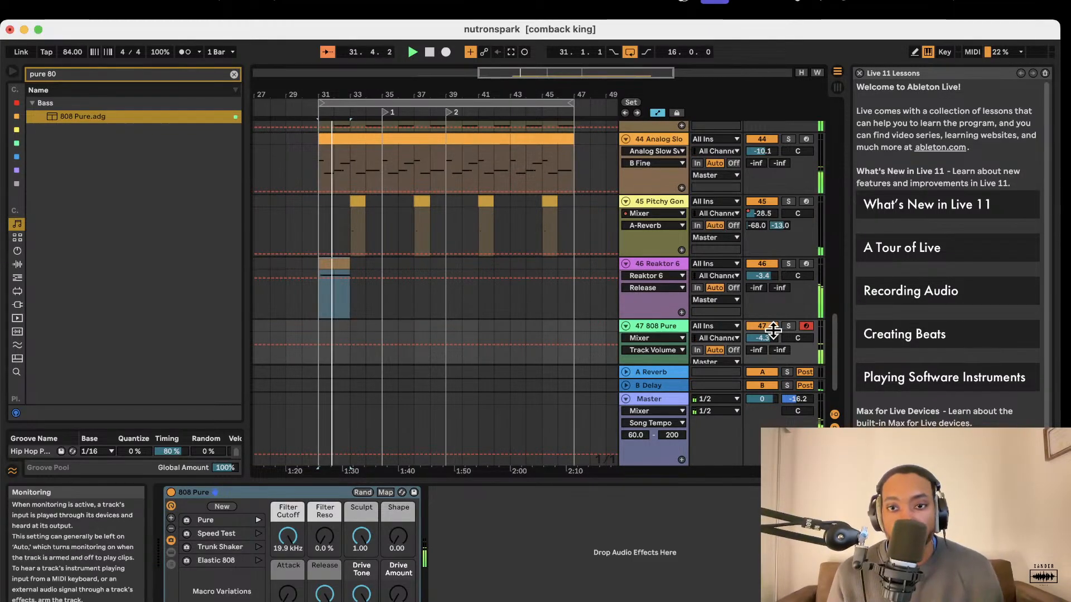
left_click_drag(773, 331, 773, 338)
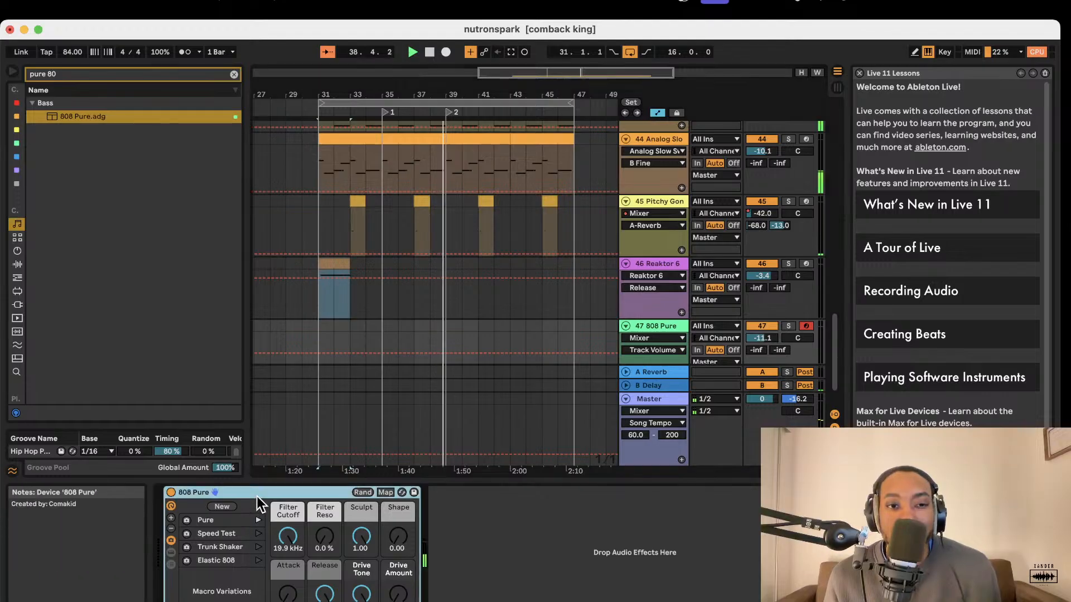
Delete the 808 Pure rack and then its whole track 47.
key("Delete")
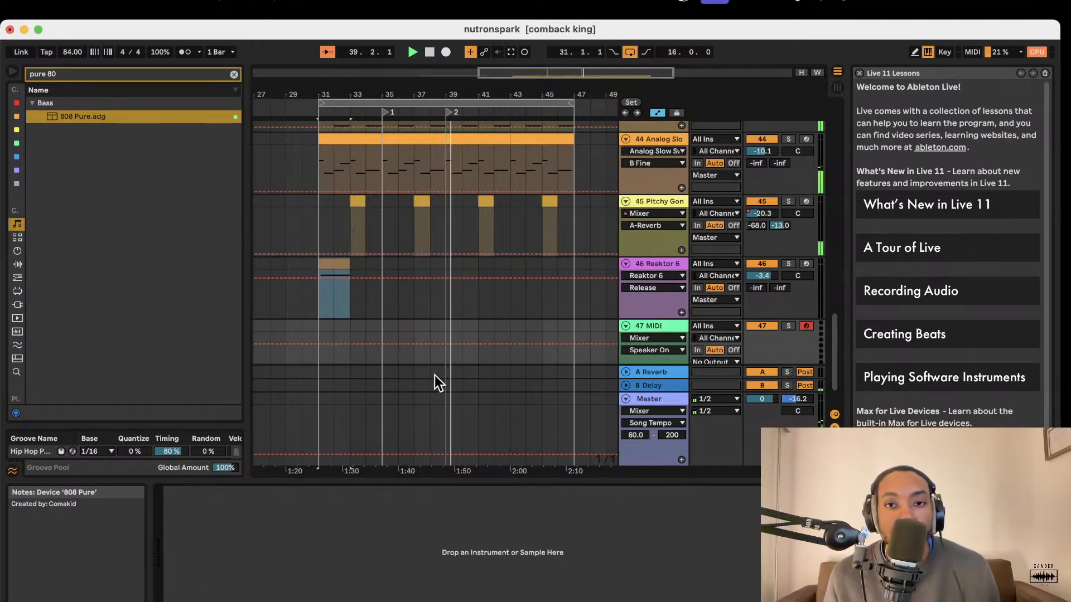
scroll(600, 360, "down", 2)
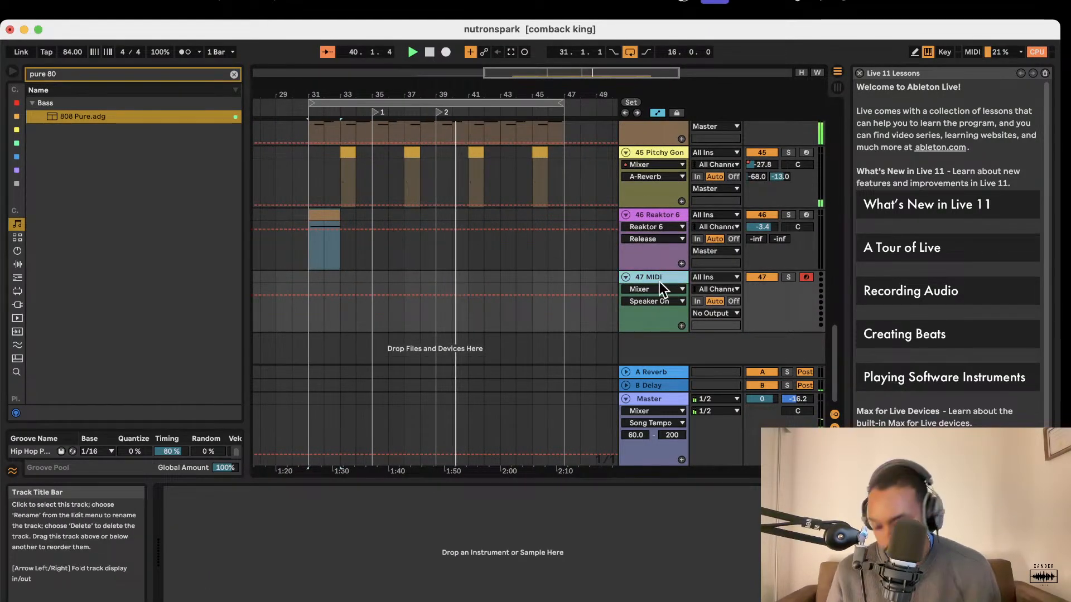
key("Delete")
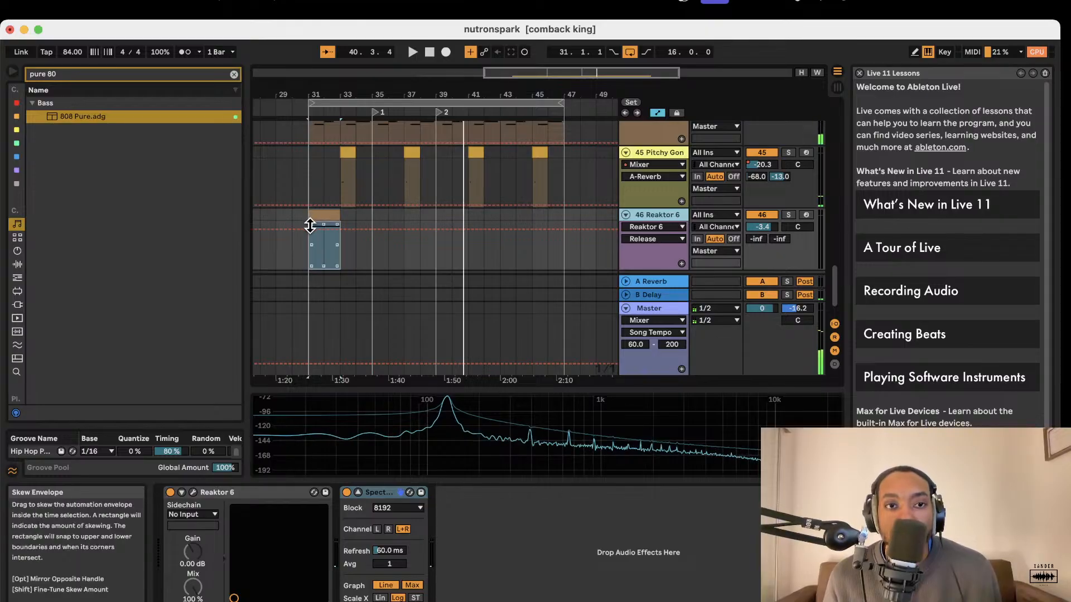
Rename the bass clip at bar 31 on track 46 Reaktor 6 as "rizer".
left_click(314, 212)
key("super+r")
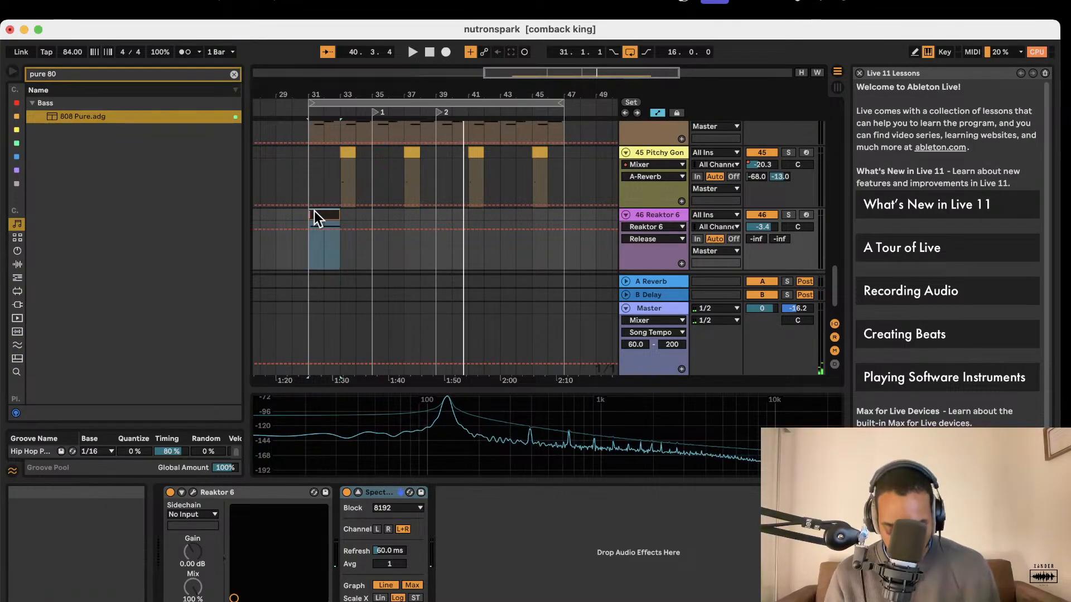
type("rizer")
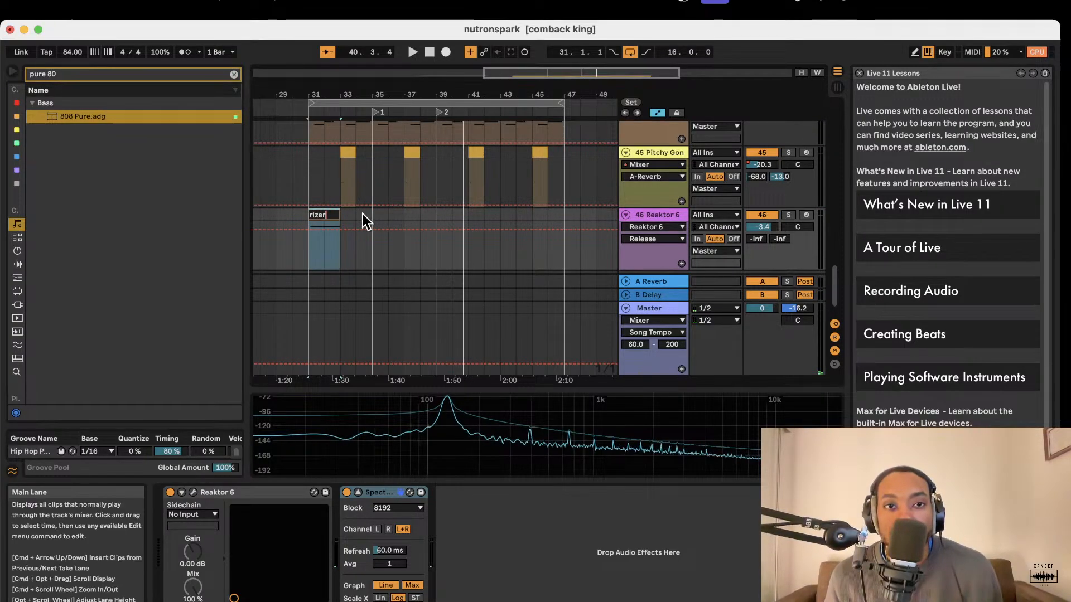
key("Return")
Open the Pitchy Gong clip at bar 33 on track 45 and examine its notes.
left_click(350, 152)
scroll(353, 154, "up", 3)
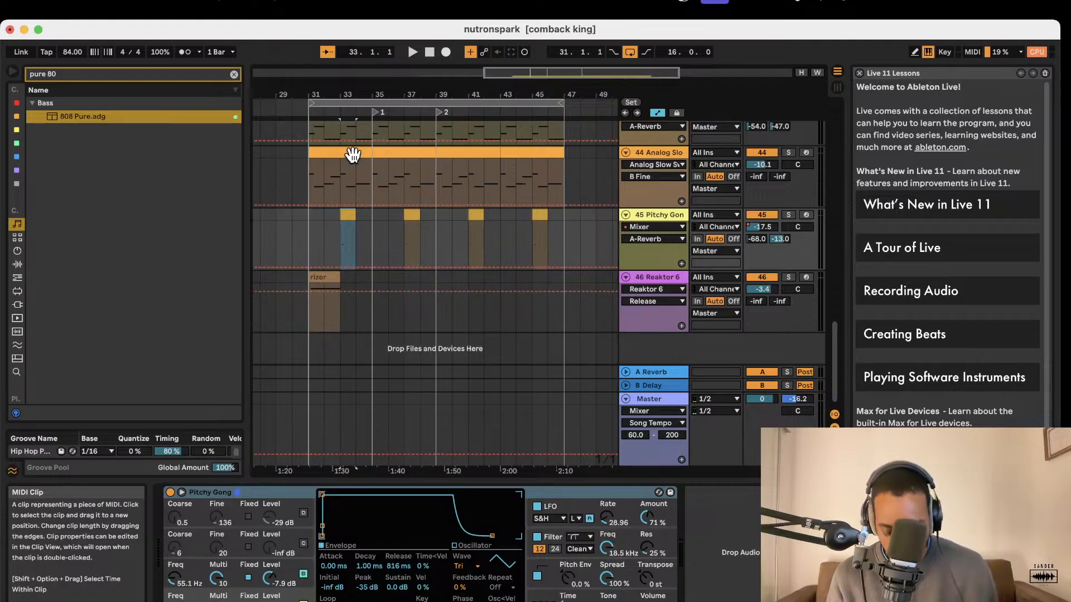
key("q")
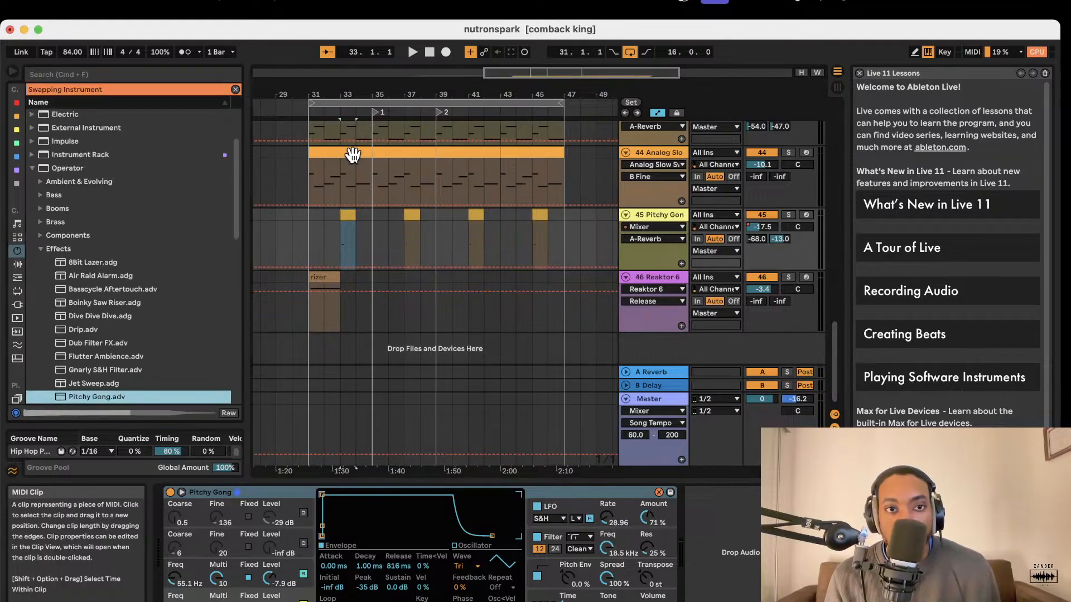
left_click(344, 215)
scroll(347, 215, "left", 1)
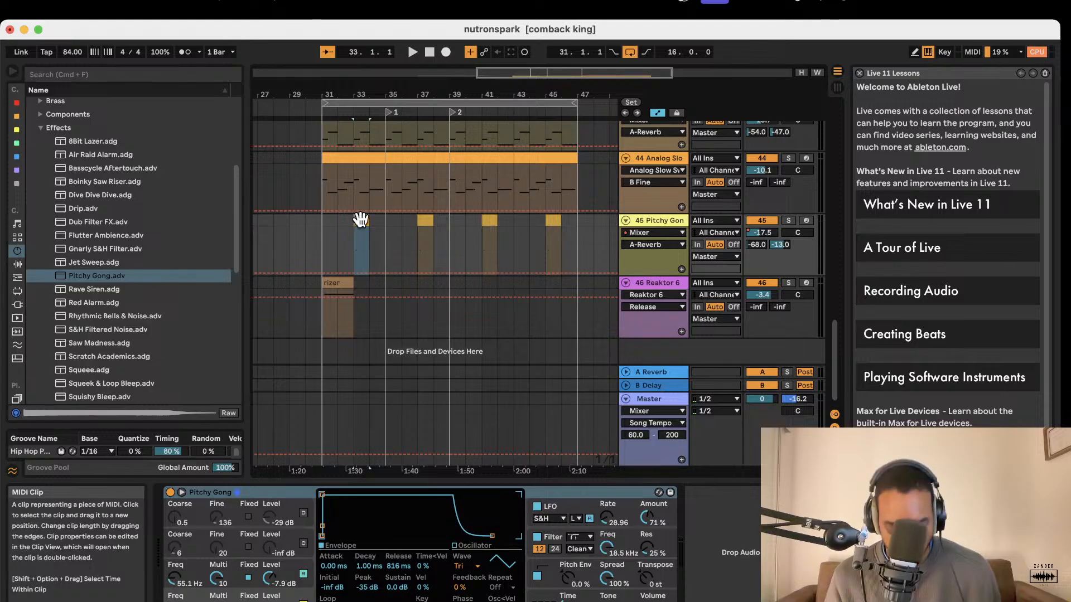
double_click(363, 222)
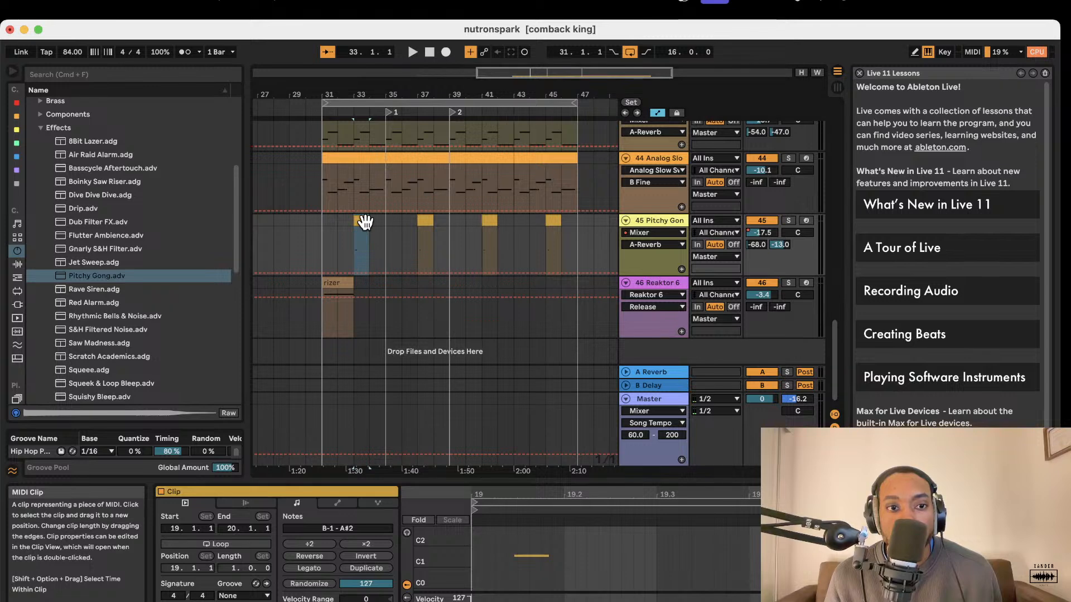
Play the rizer clip with the beat from bar 31 to hear how it leads into the Pitchy Gong clip.
left_click(329, 306)
key("space")
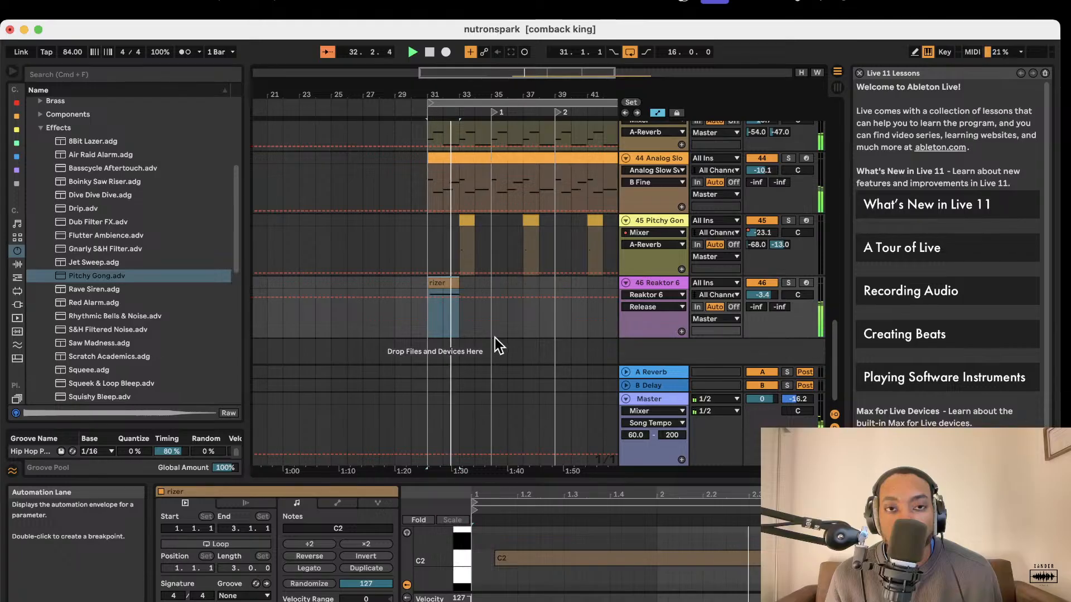
scroll(486, 336, "up", 3)
scroll(484, 336, "down", 1)
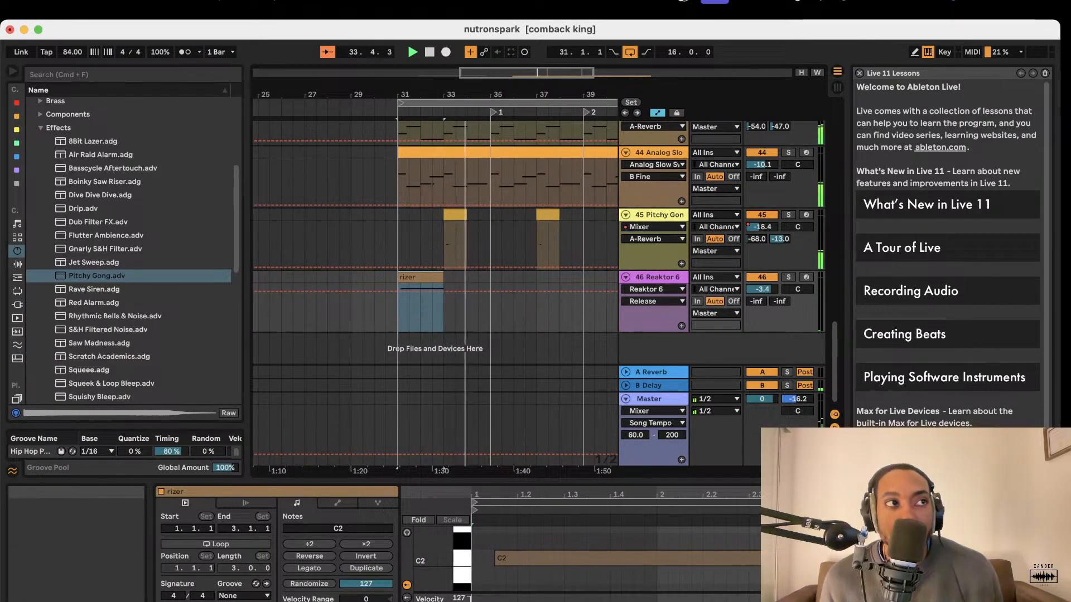
left_click(474, 315)
key("space")
Open the Reaktor 6 instrument window of track 38 and move it aside to uncover the track's mixer controls.
scroll(650, 262, "up", 6)
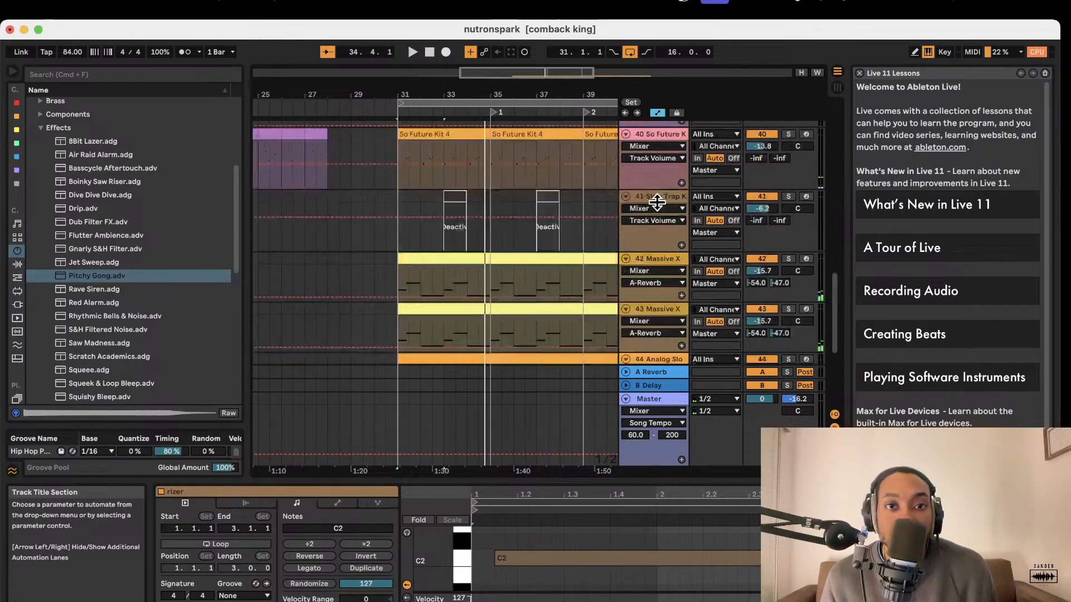
left_click(658, 173)
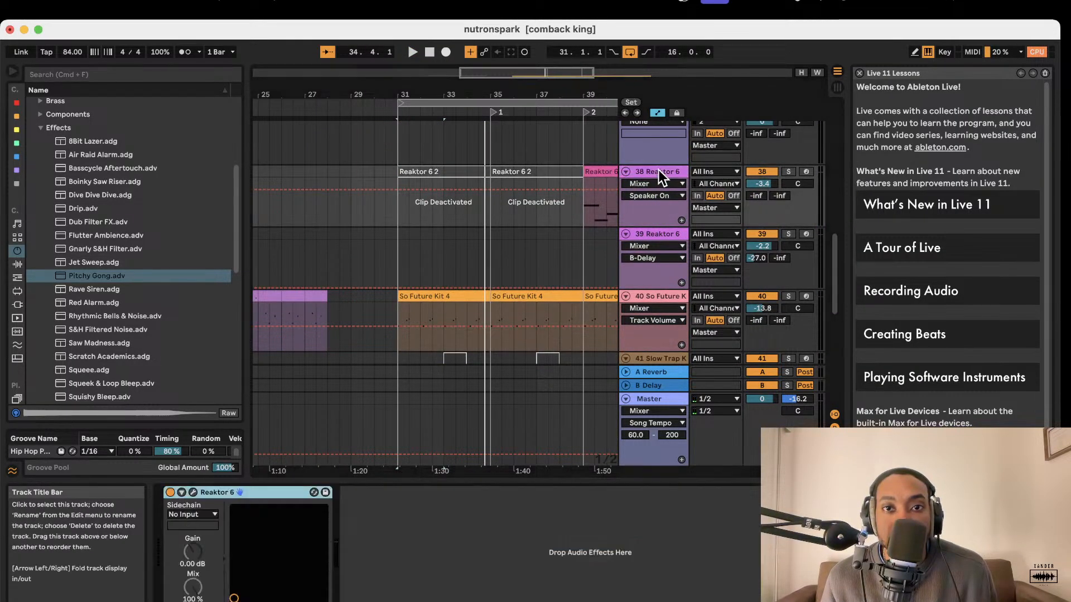
left_click(193, 492)
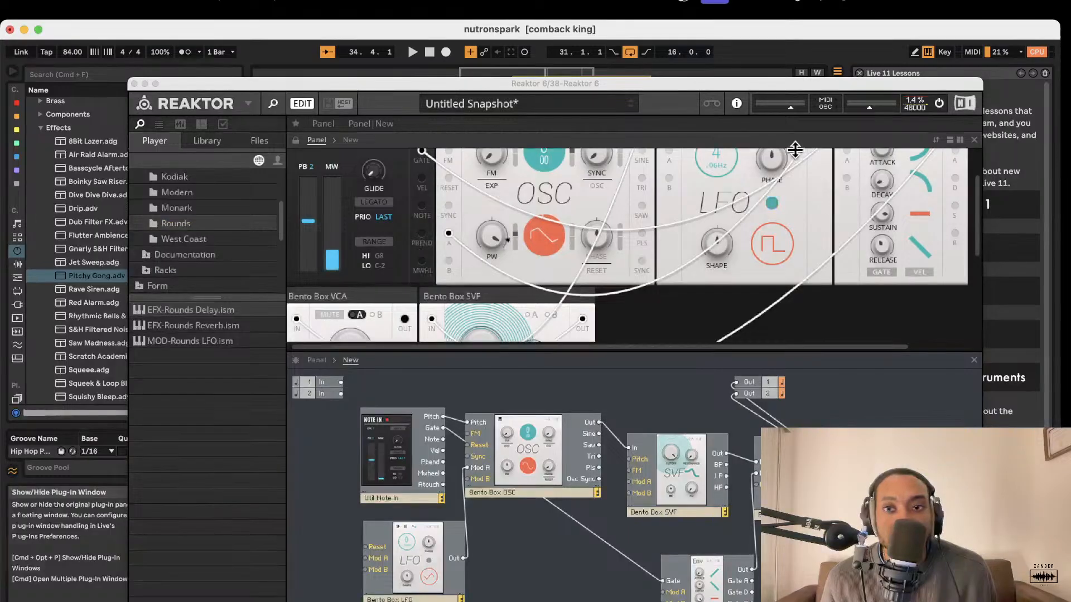
left_click_drag(770, 83, 385, 232)
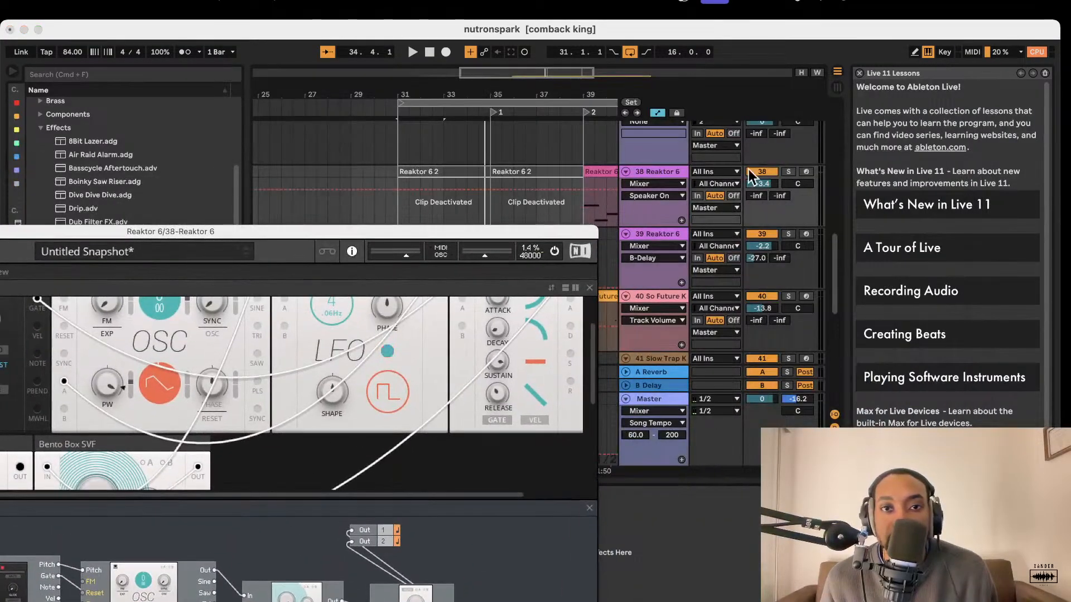
Arm track 38 Reaktor 6 to hear its sound, then close its Reaktor instrument window.
left_click(806, 173)
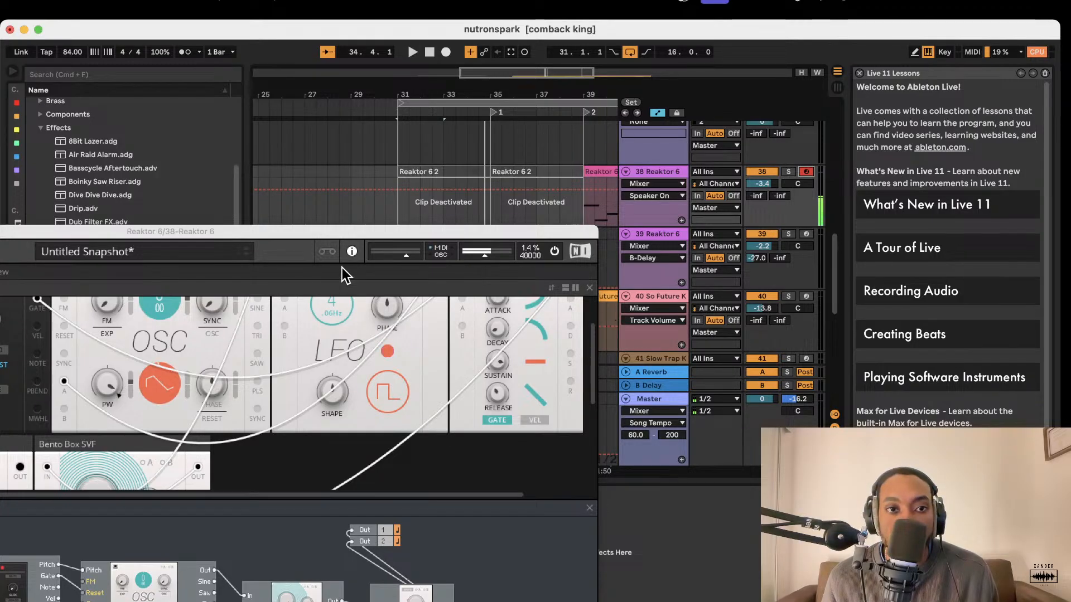
double_click(350, 231)
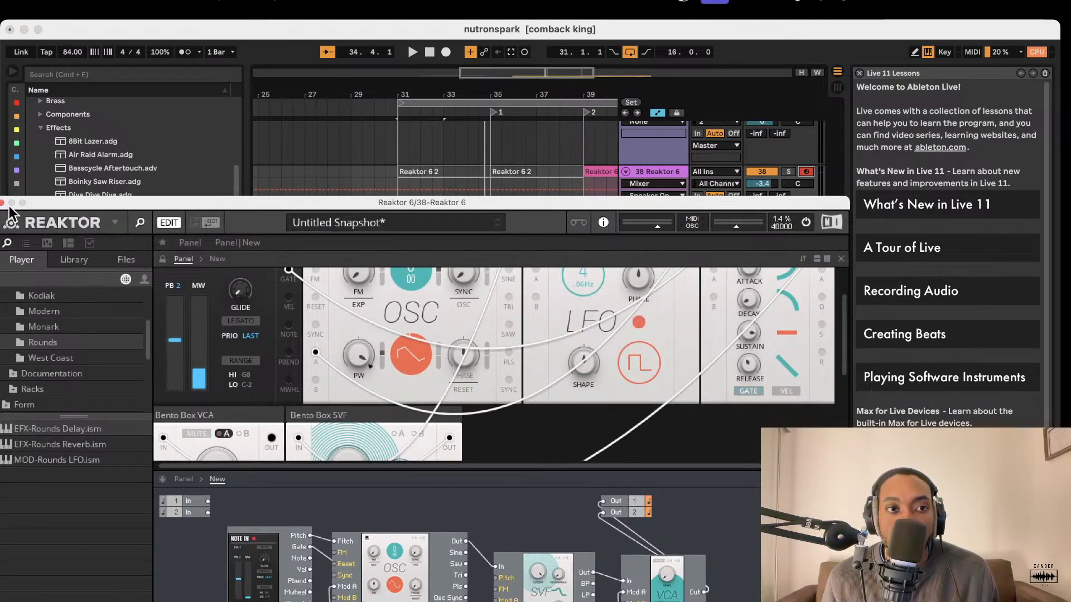
left_click(3, 205)
left_click(808, 170)
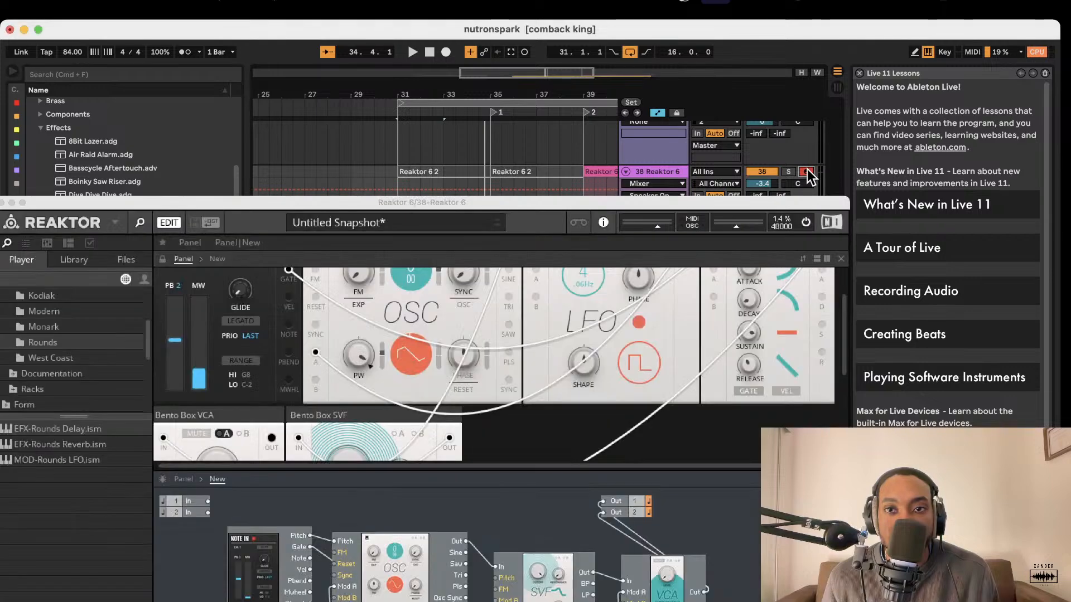
left_click_drag(418, 201, 634, 196)
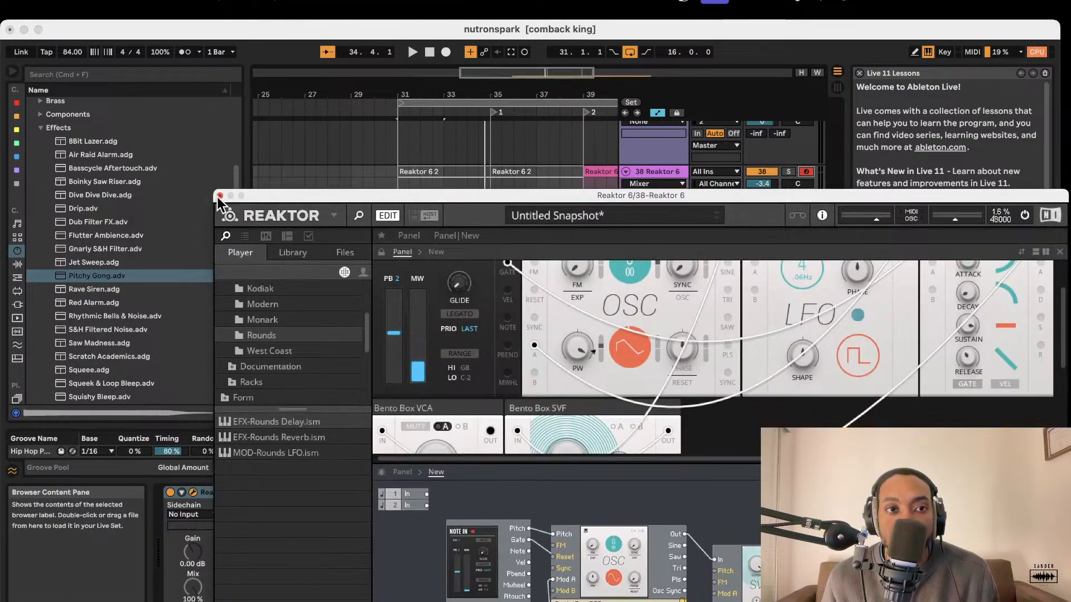
left_click(219, 197)
Arm track 46 Reaktor 6 and open its instrument window with an enlarged panel area.
scroll(738, 330, "up", 4)
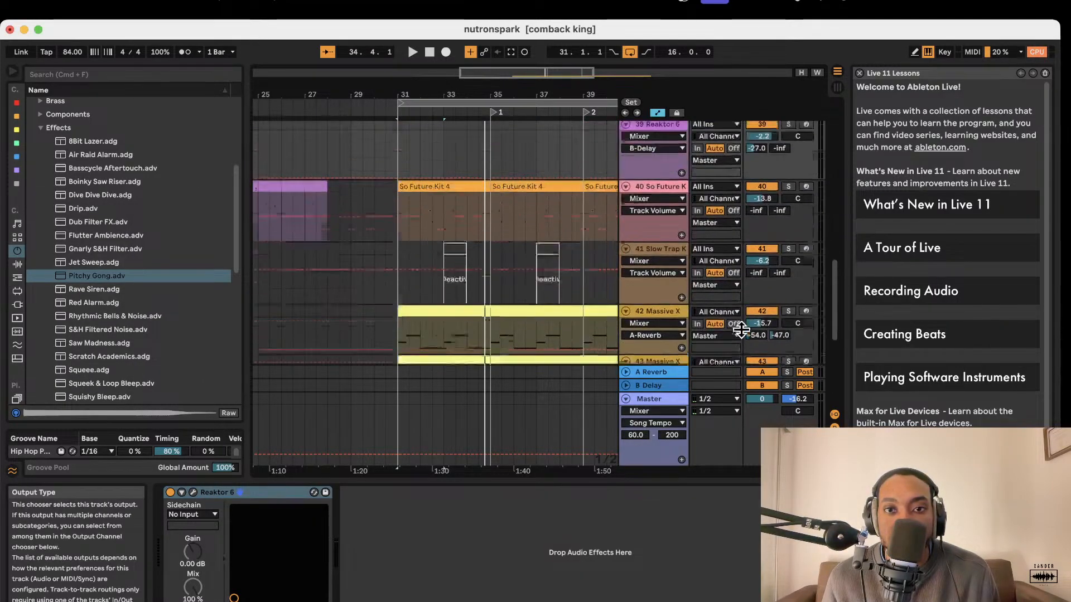
scroll(808, 257, "down", 6)
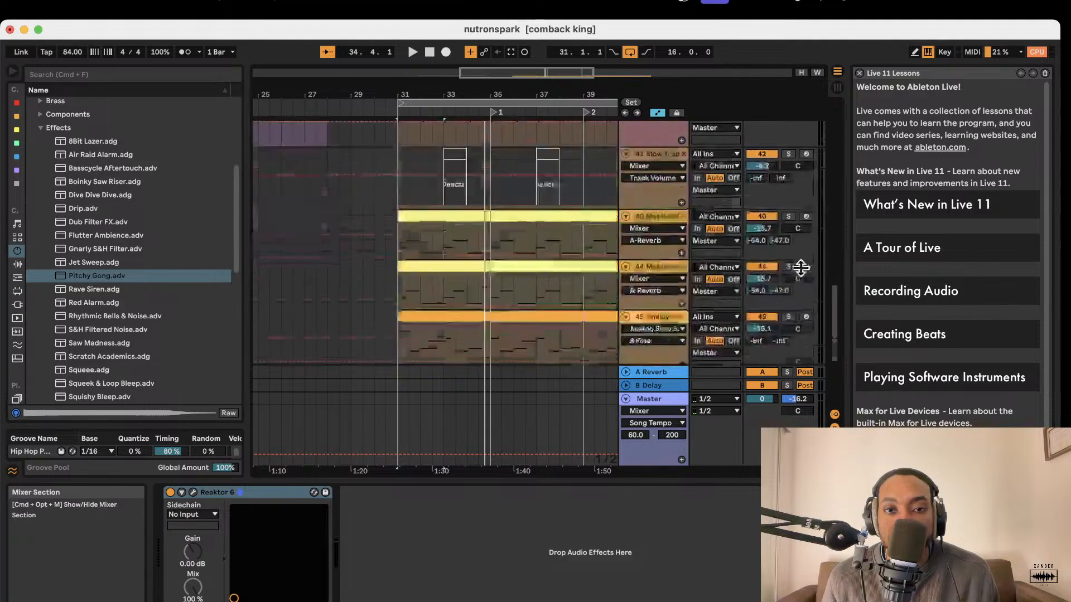
left_click(667, 276)
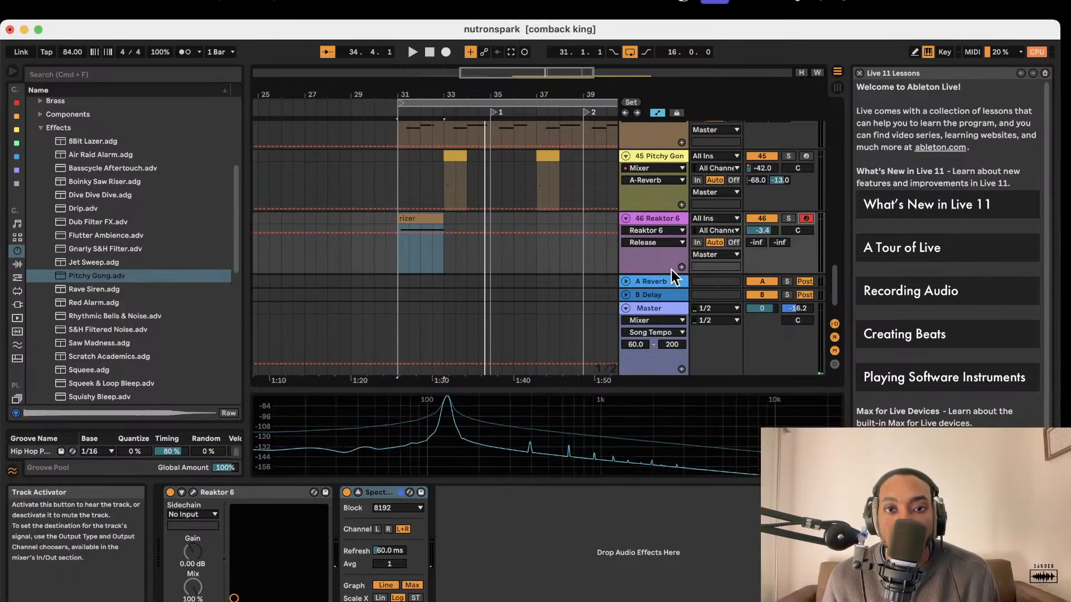
left_click(194, 493)
scroll(510, 321, "down", 2)
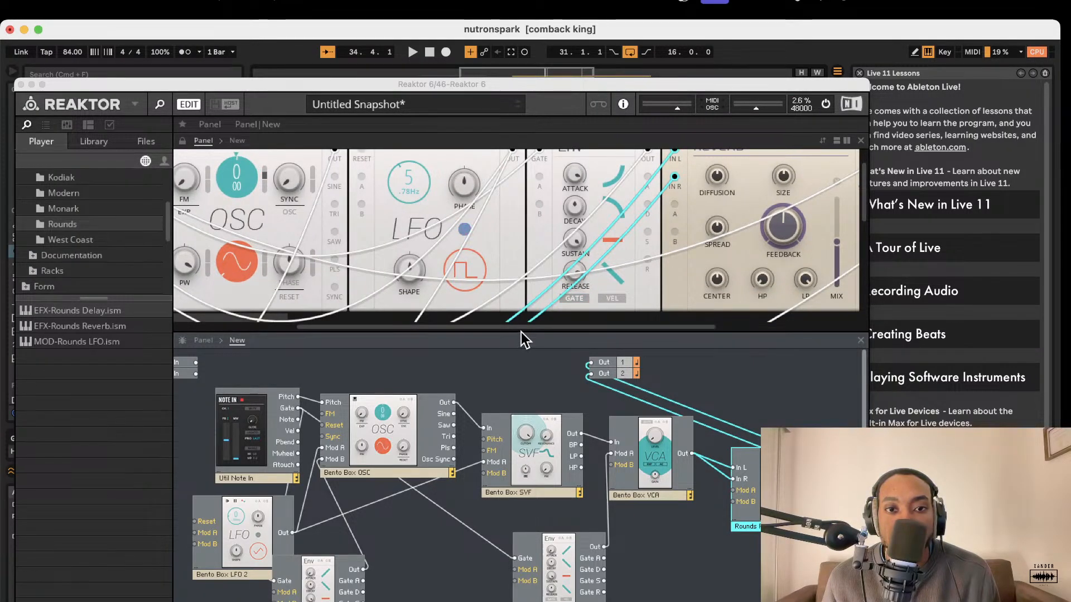
left_click_drag(521, 332, 521, 405)
Browse the Blocks Base and Blocks Primes folders, including Modern, Rounds and Digilog, for a scope block.
left_click(76, 203)
scroll(76, 204, "up", 4)
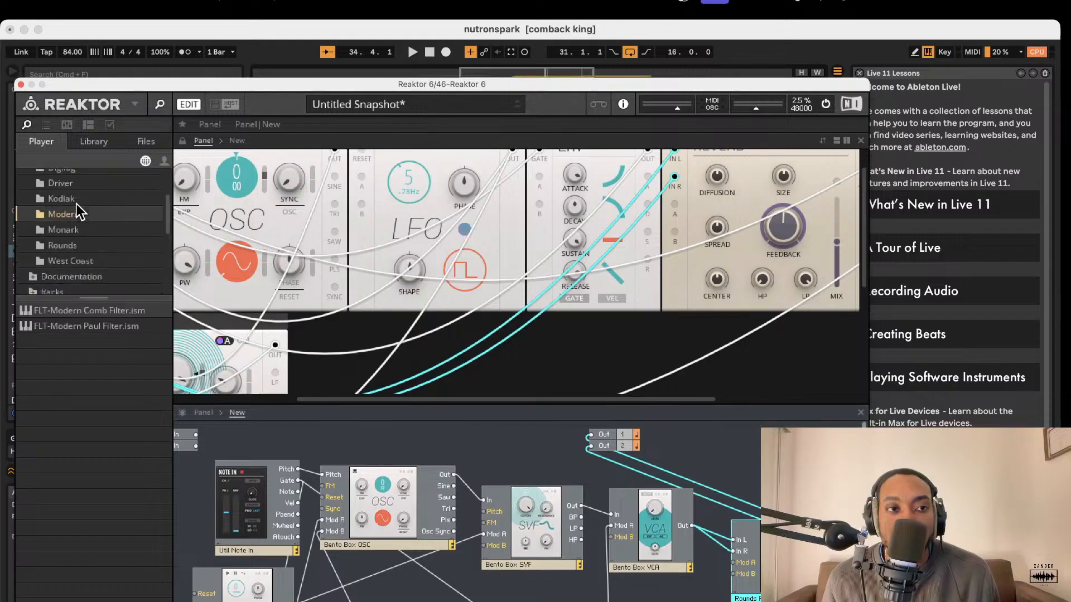
left_click(57, 194)
left_click(27, 180)
left_click(31, 193)
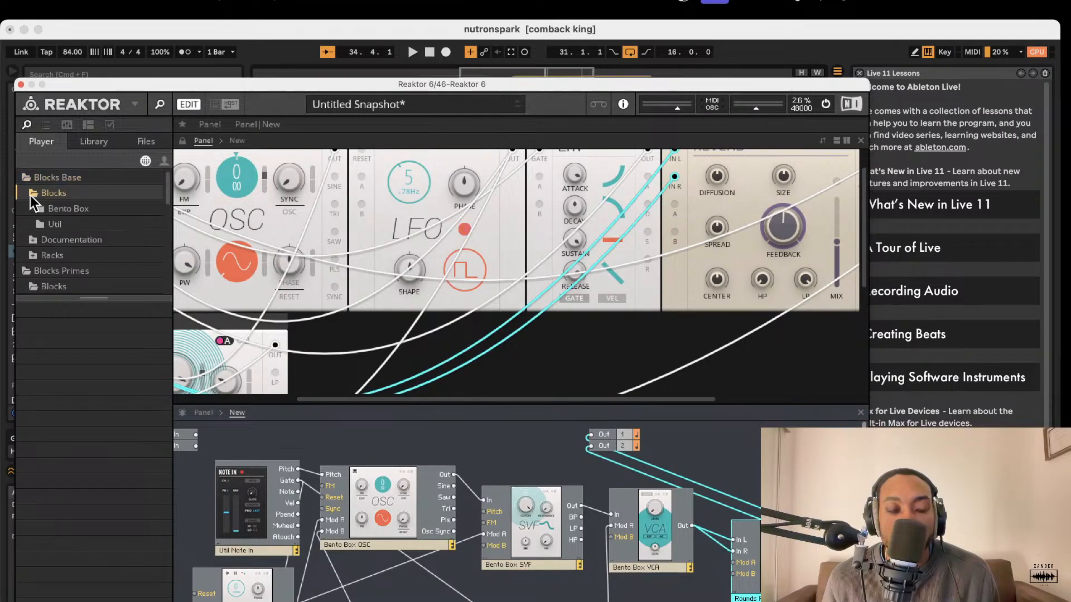
scroll(46, 227, "down", 5)
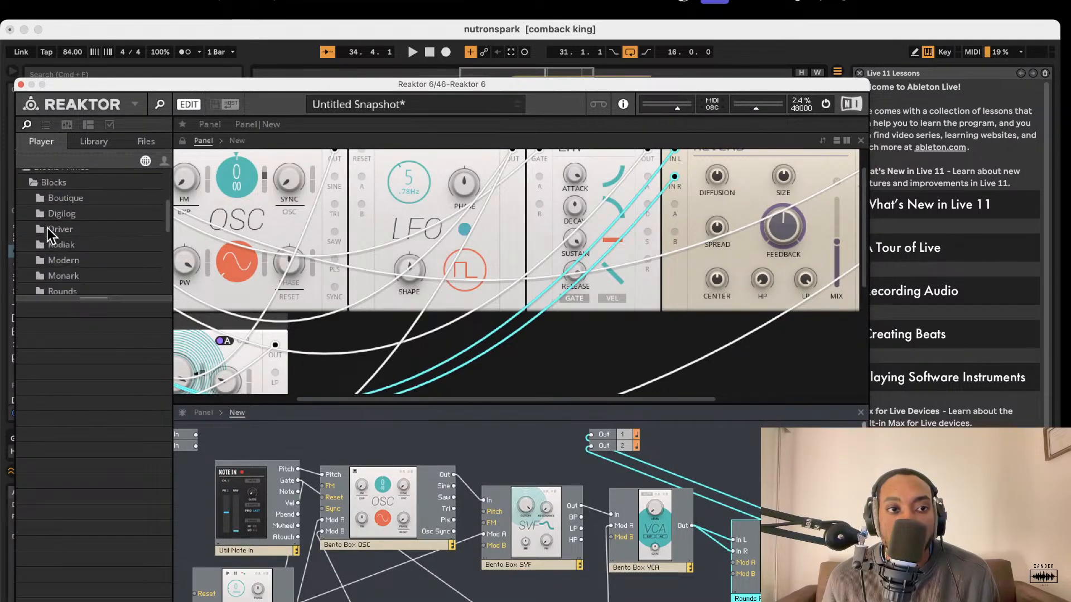
scroll(71, 242, "down", 3)
left_click(71, 241)
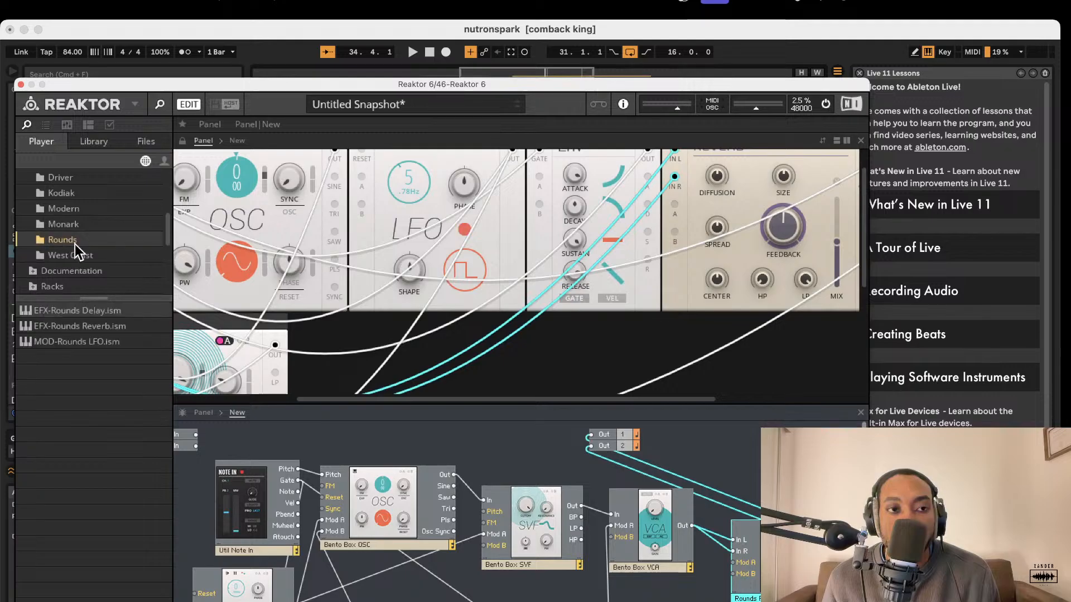
scroll(75, 245, "up", 3)
scroll(76, 243, "up", 2)
left_click(74, 231)
left_click(75, 244)
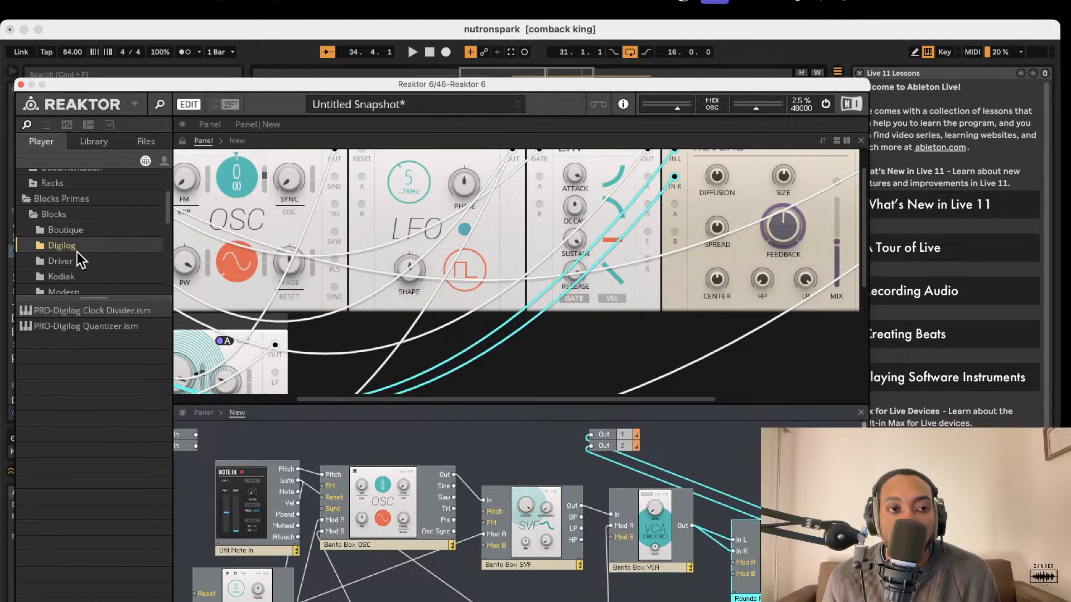
Add the Util Scope block from the Blocks Base Util folder beside the Rounds Reverb and feed it the Bento Box VCA output.
scroll(78, 257, "down", 4)
scroll(76, 245, "up", 5)
left_click(67, 207)
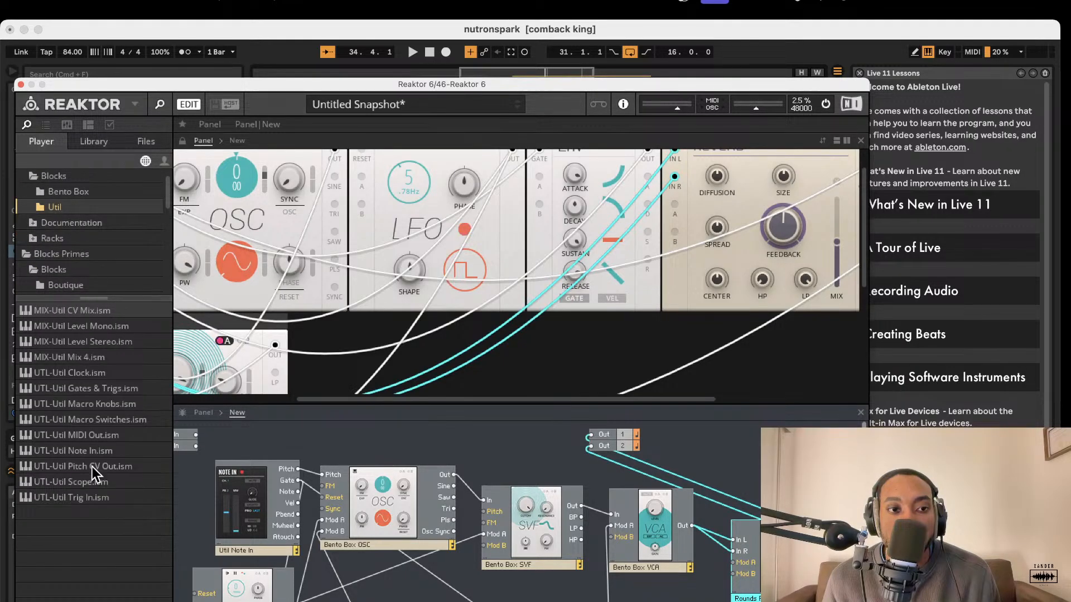
left_click_drag(75, 484, 824, 531)
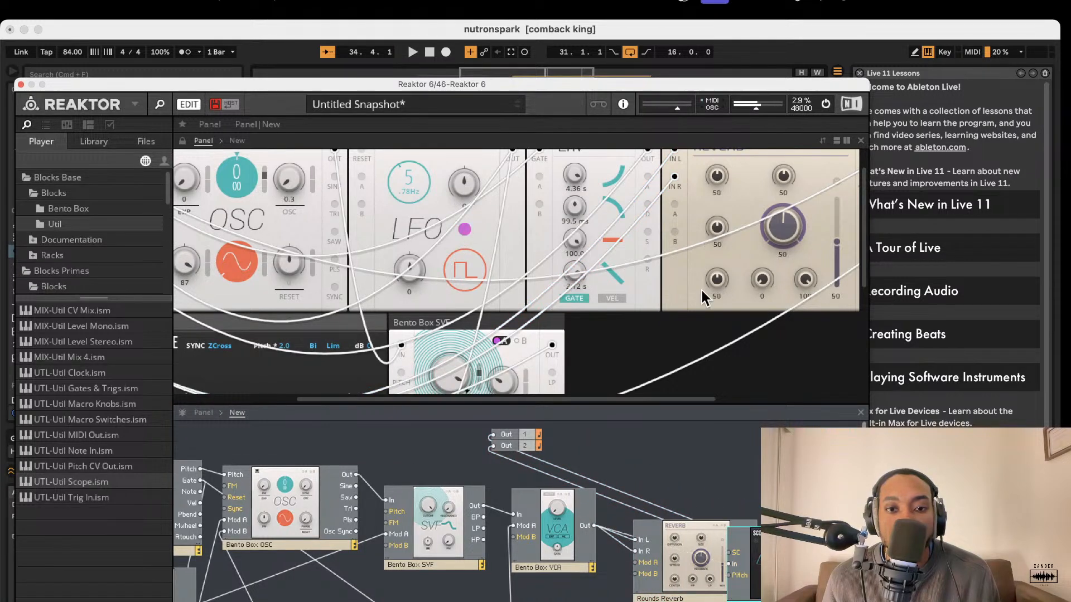
Examine the waveform on the Util Scope while the sound plays, comparing it with the Bento Box OSC and SVF settings.
scroll(653, 296, "down", 5)
scroll(661, 307, "left", 3)
scroll(503, 275, "up", 2)
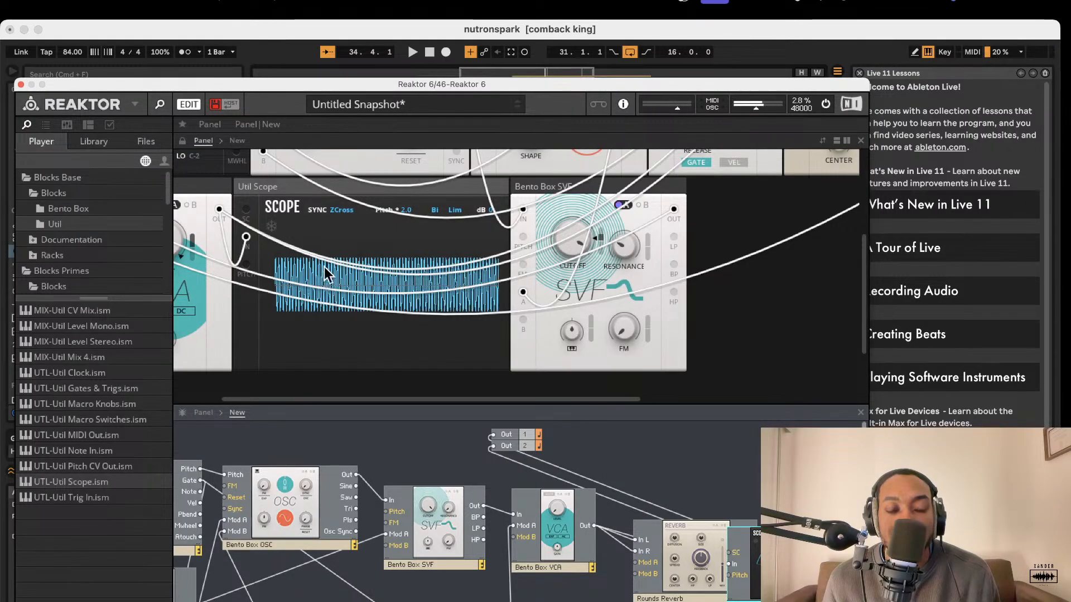
scroll(390, 253, "up", 5)
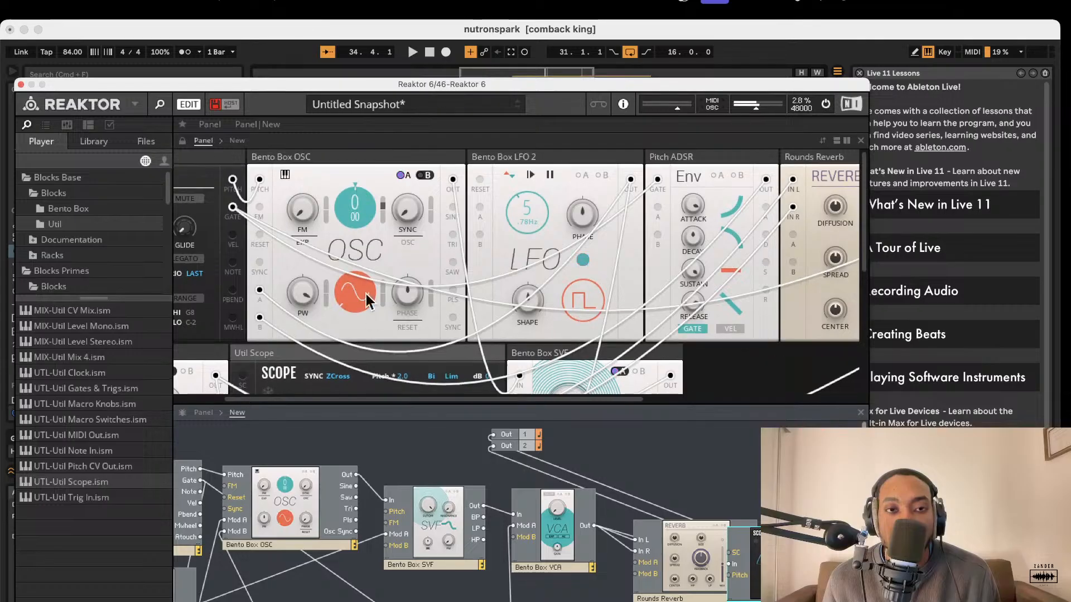
scroll(335, 268, "down", 5)
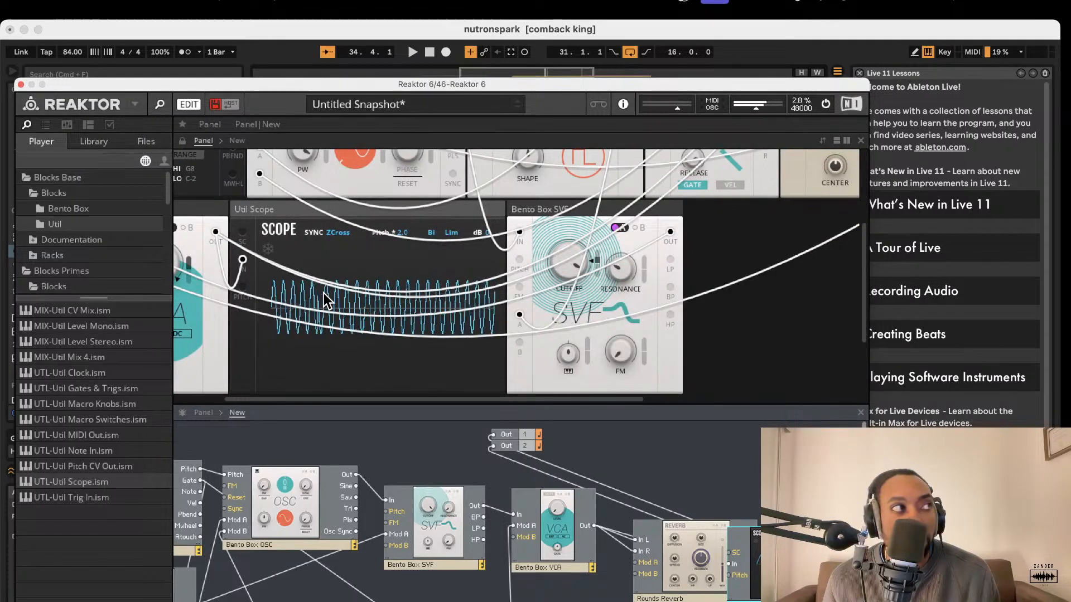
scroll(348, 300, "down", 1)
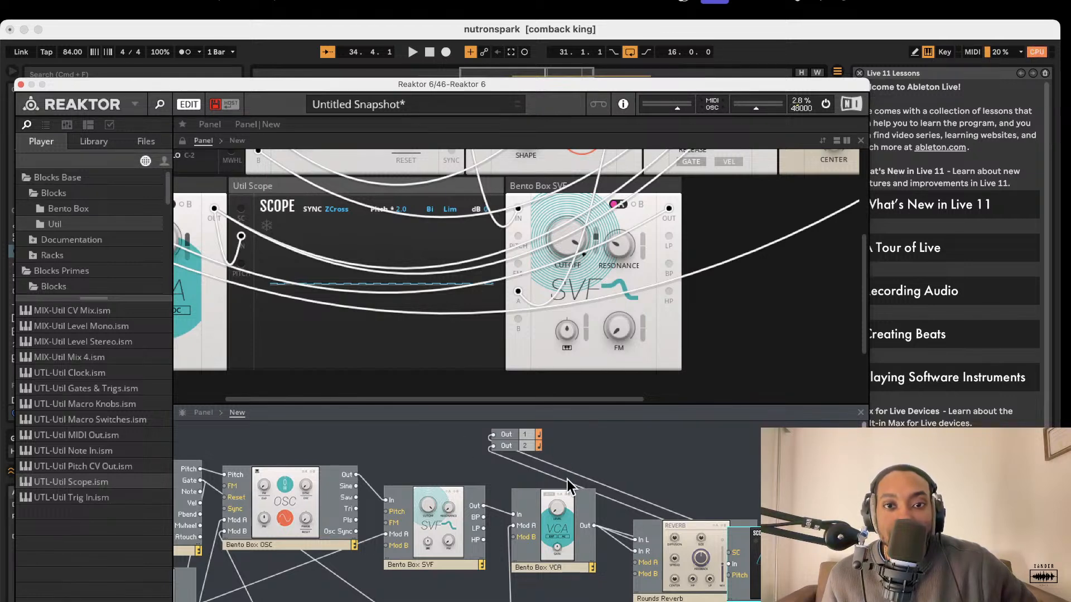
scroll(313, 189, "down", 1)
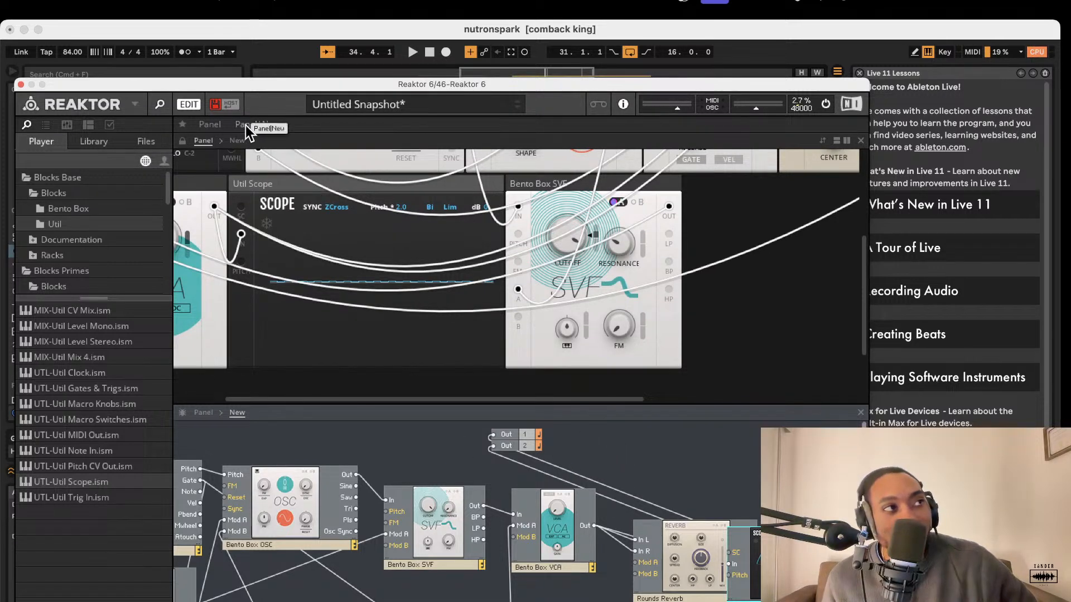